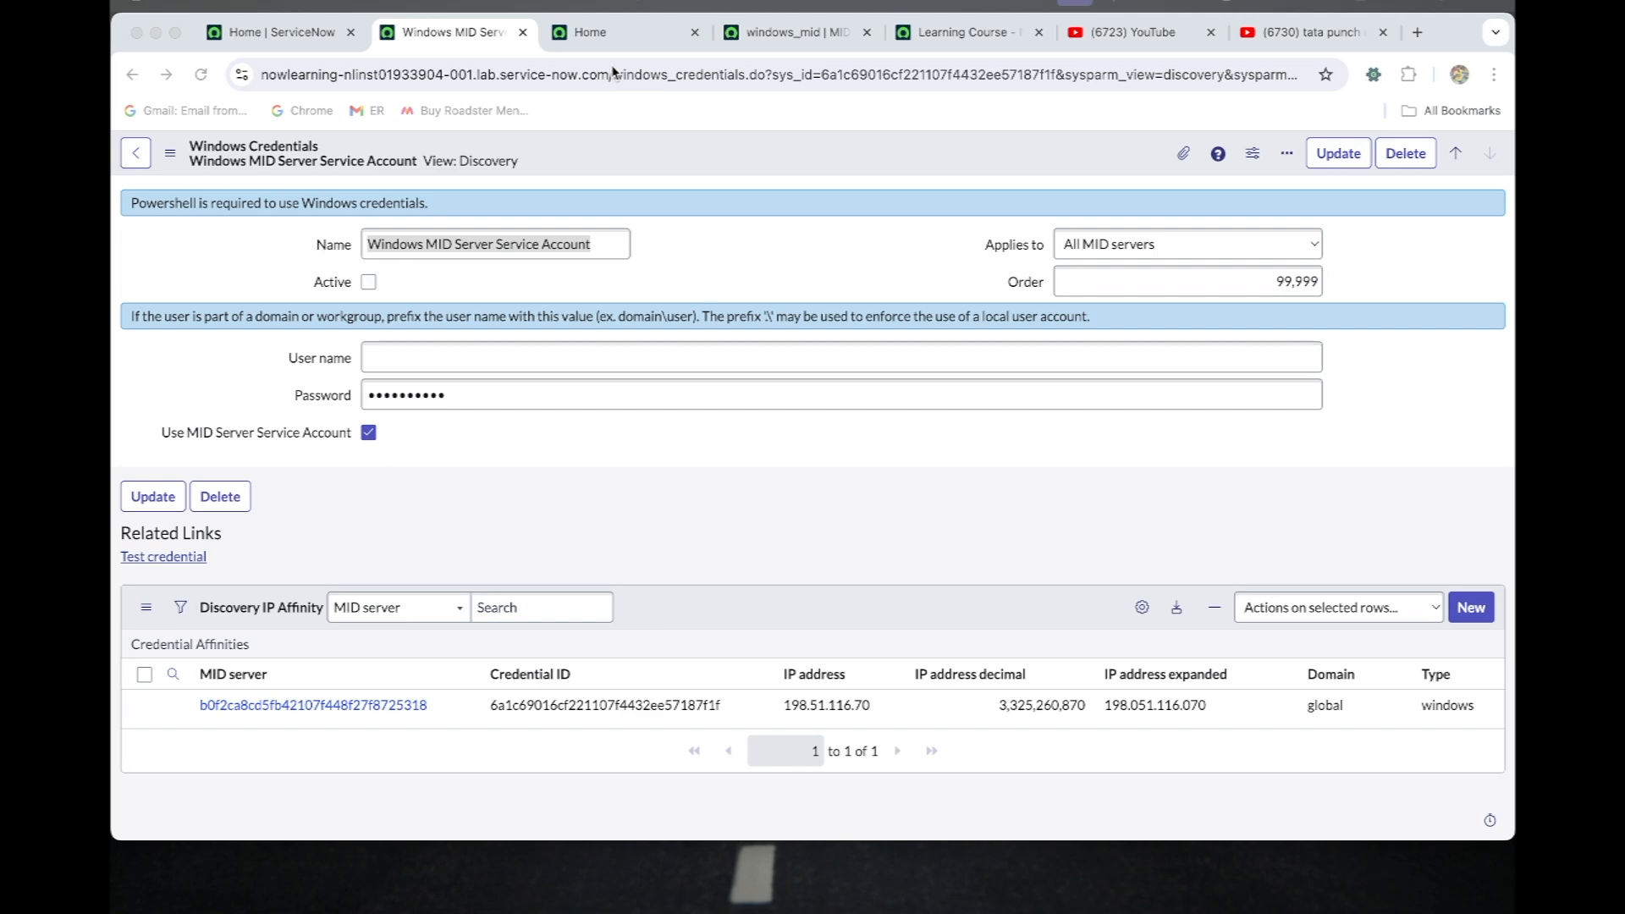
click(778, 46)
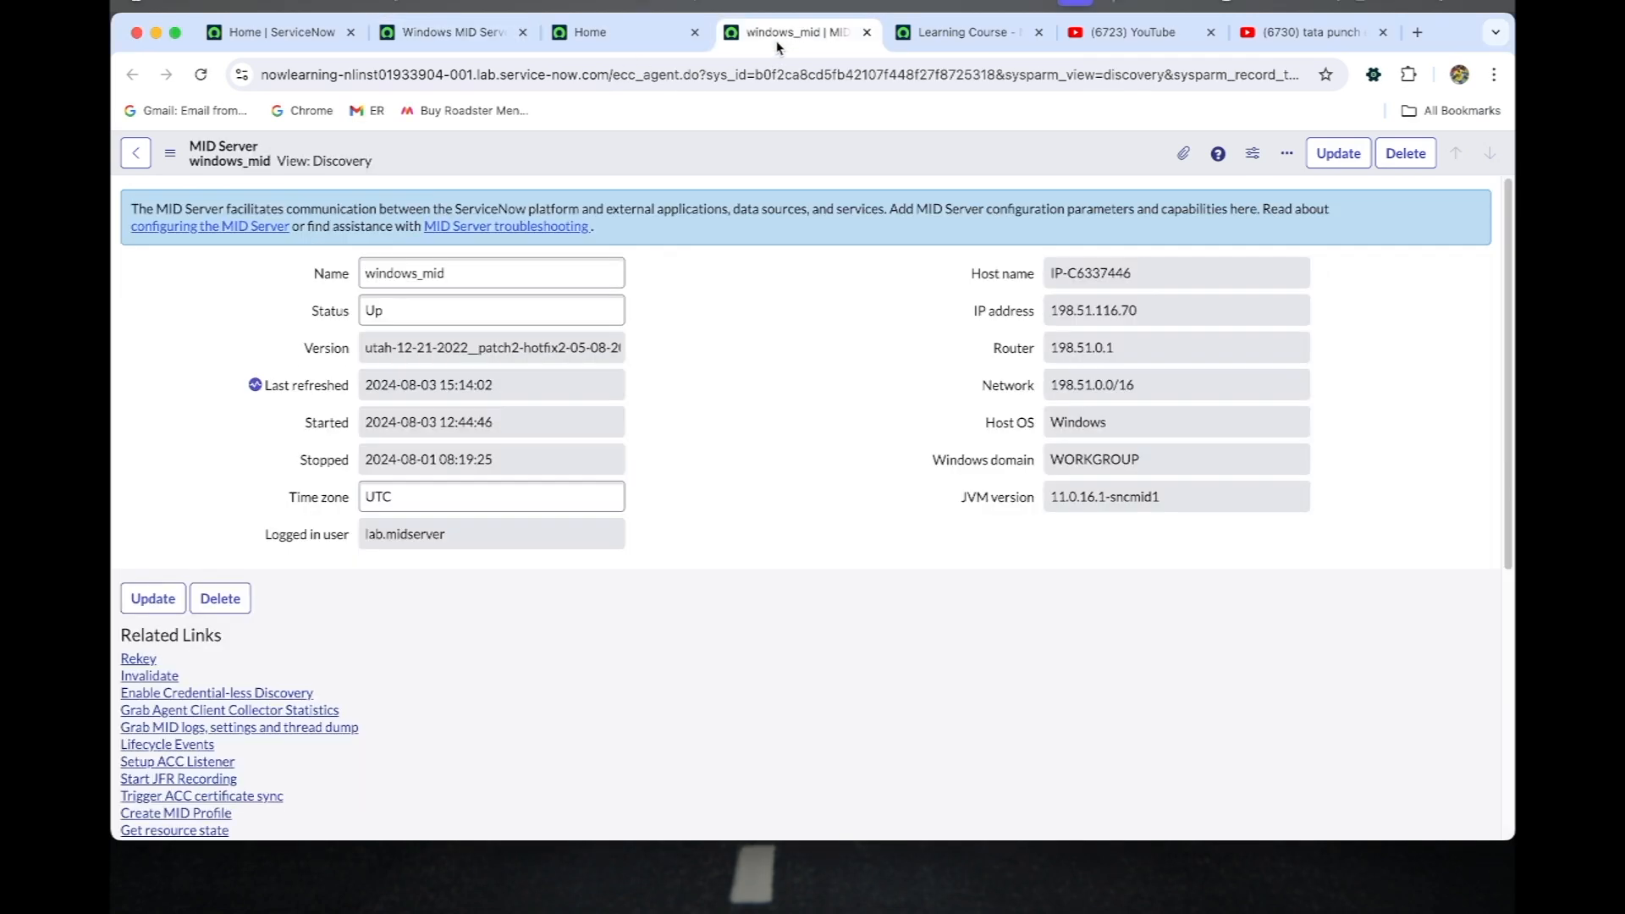
click(623, 38)
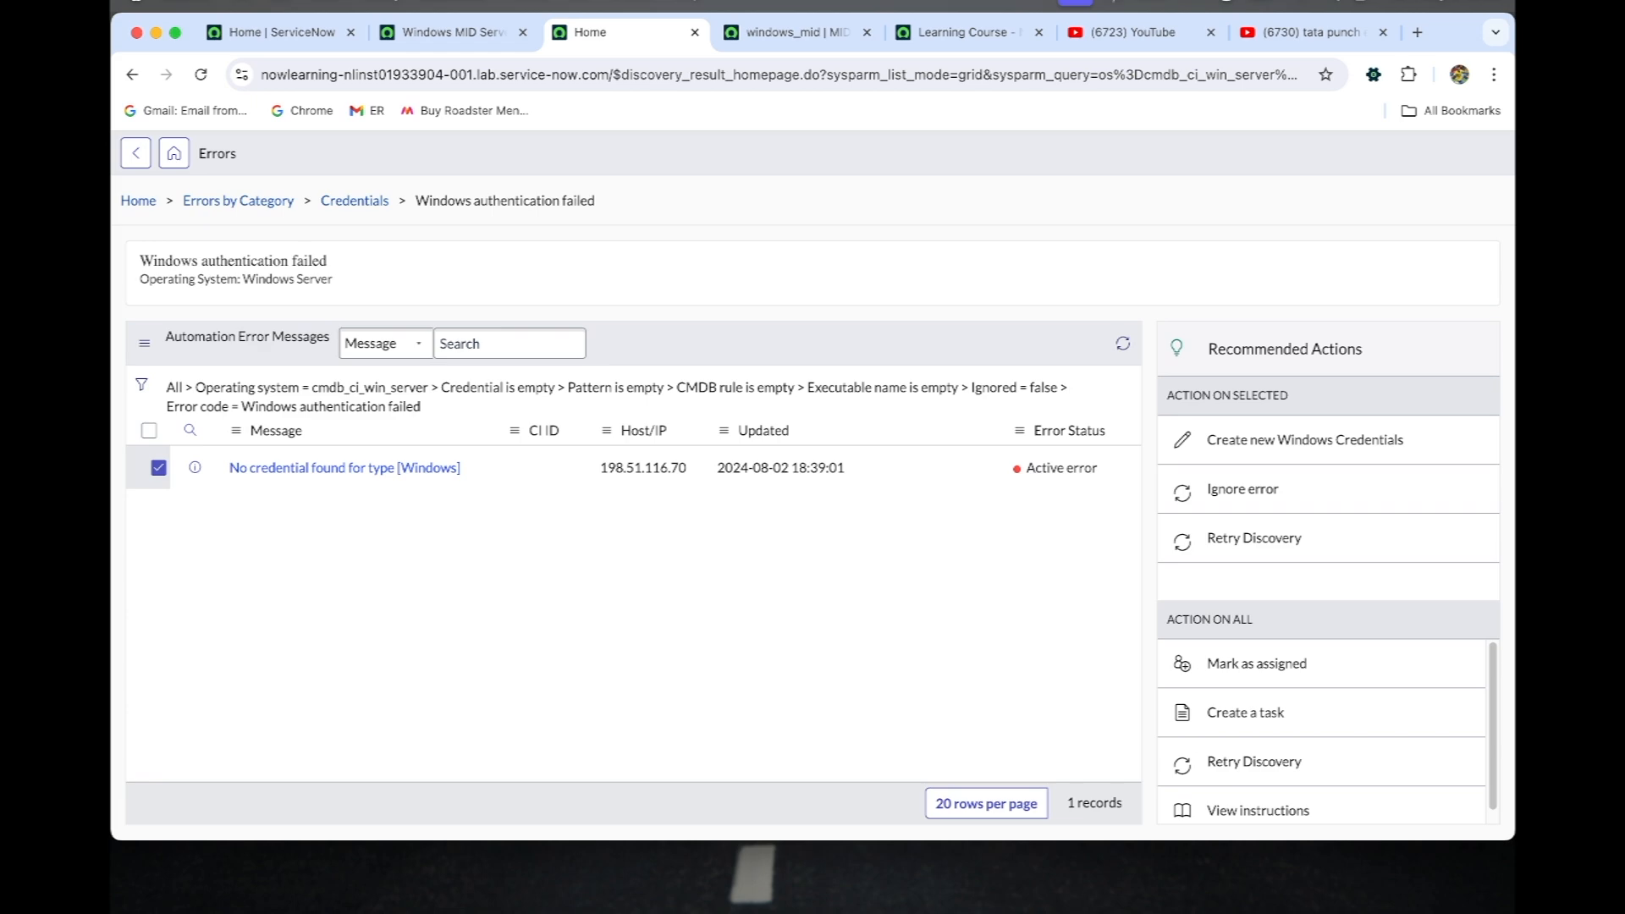
click(398, 34)
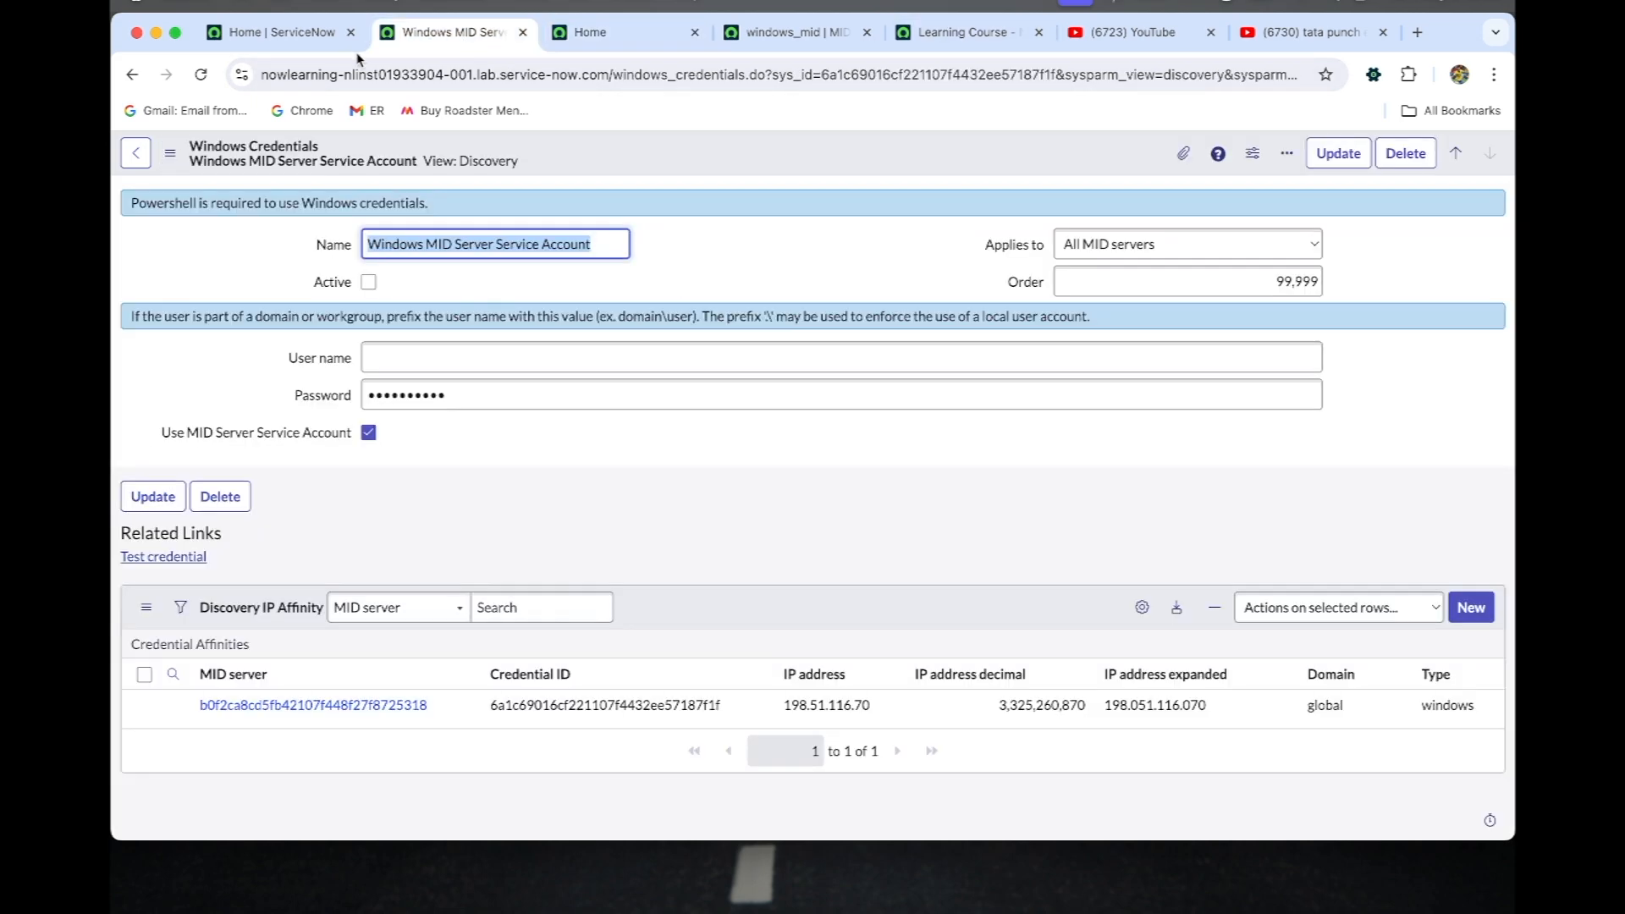
- Open the Credentials list from the home page and start a new record of type Windows Credentials
click(279, 33)
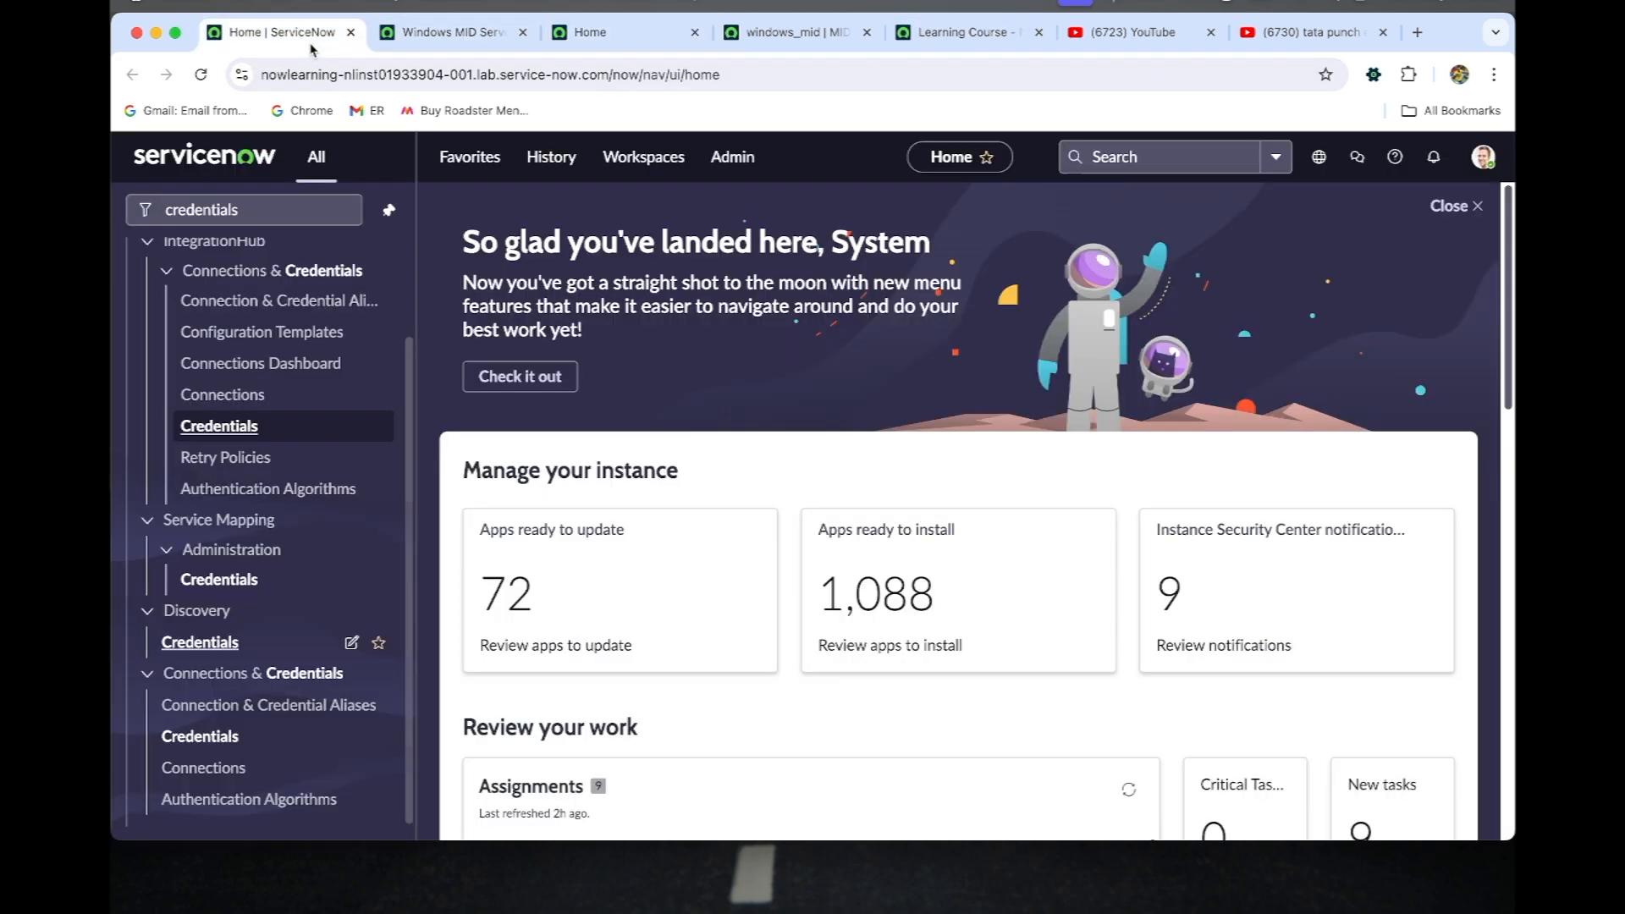
click(226, 427)
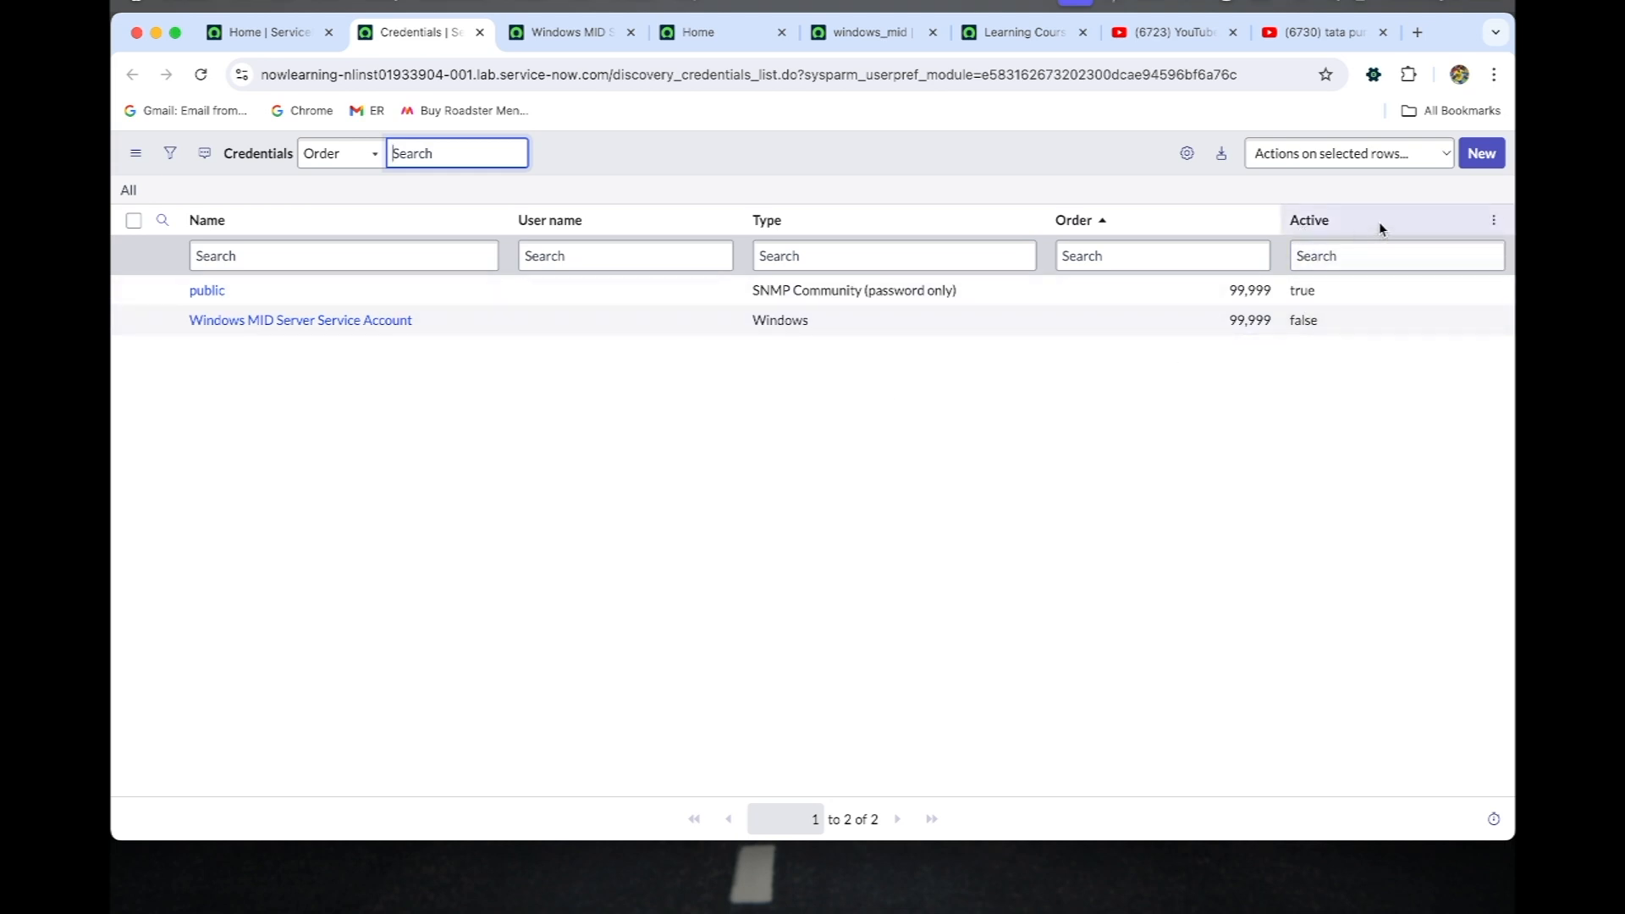
click(1482, 165)
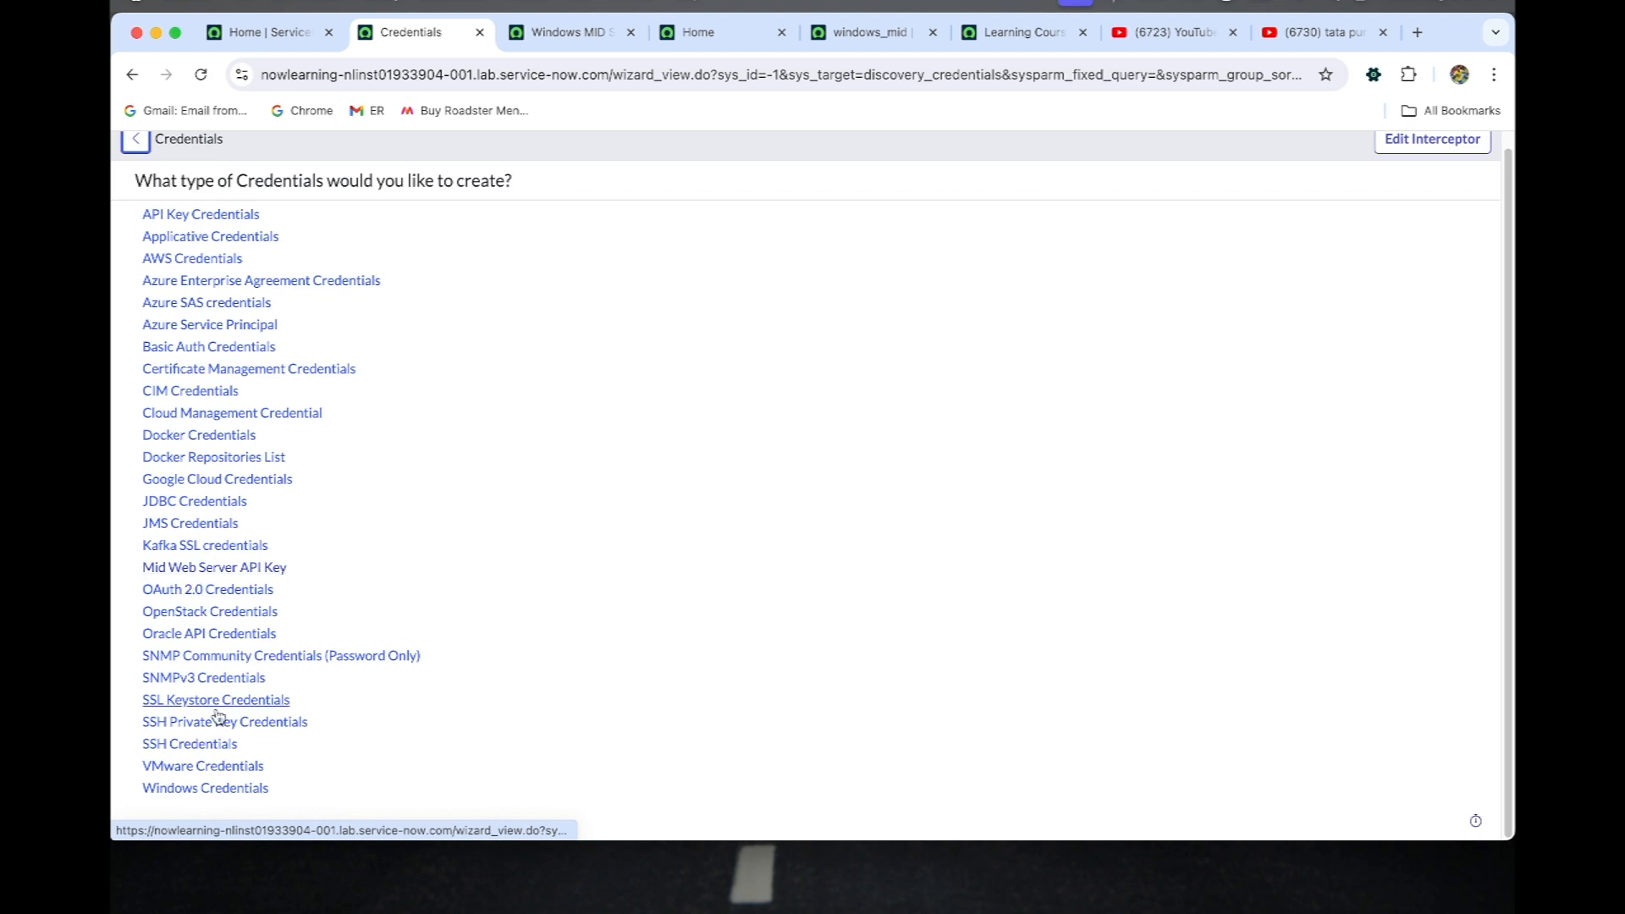
click(225, 788)
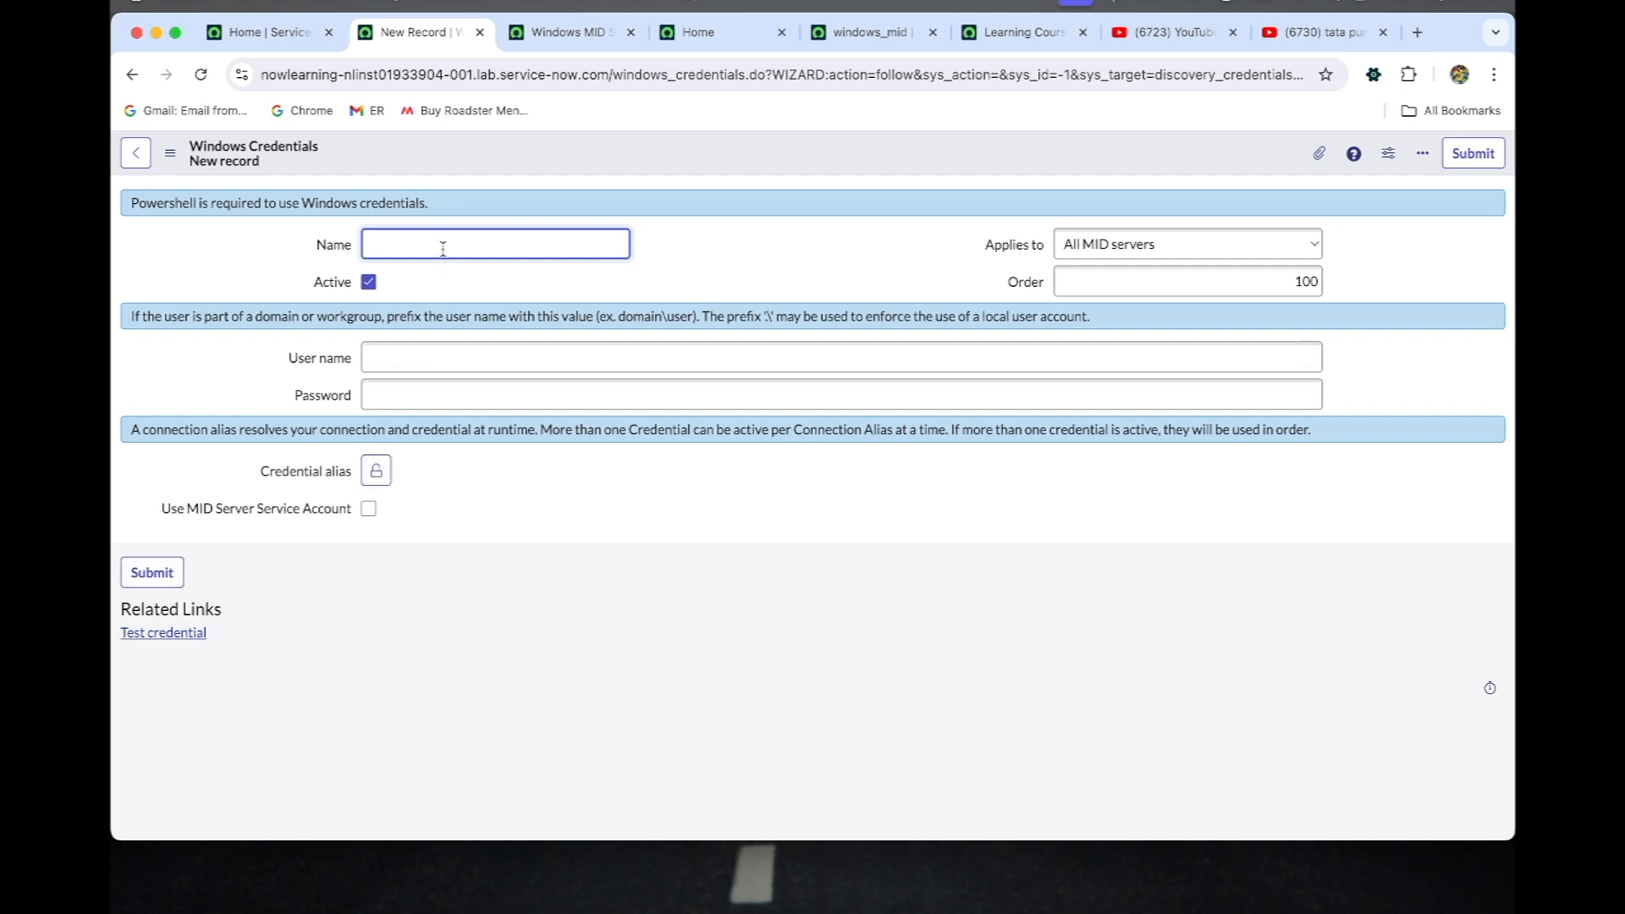
- Name the new Windows credential "Students Credentials" and set its user name to ".\Administrator"
text(Students Credentials)
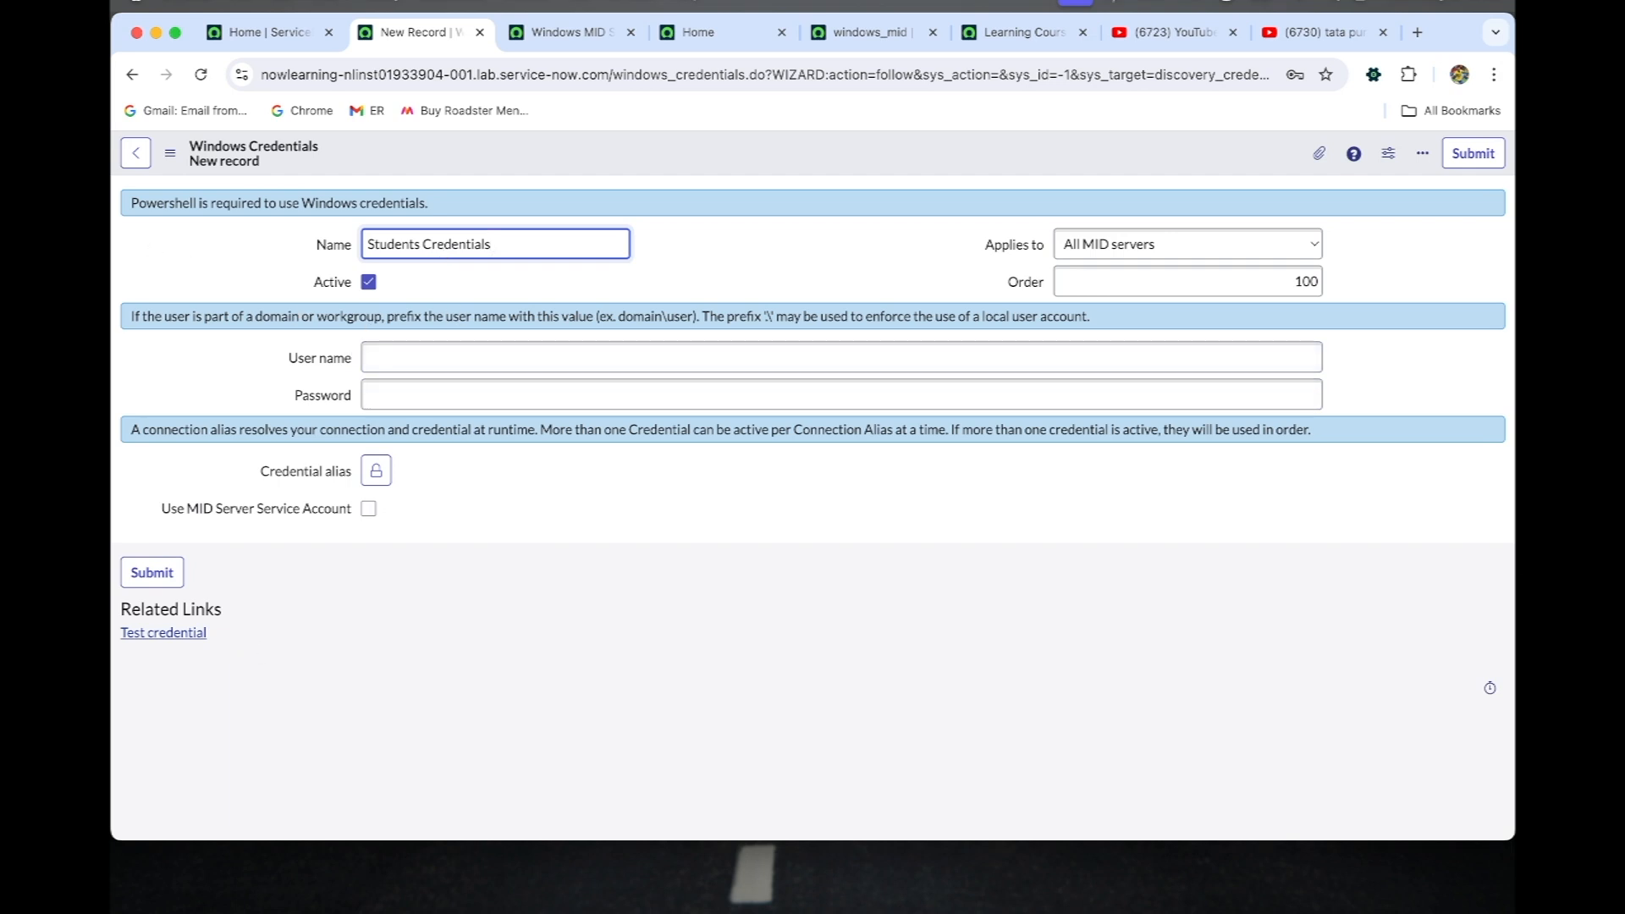
click(455, 359)
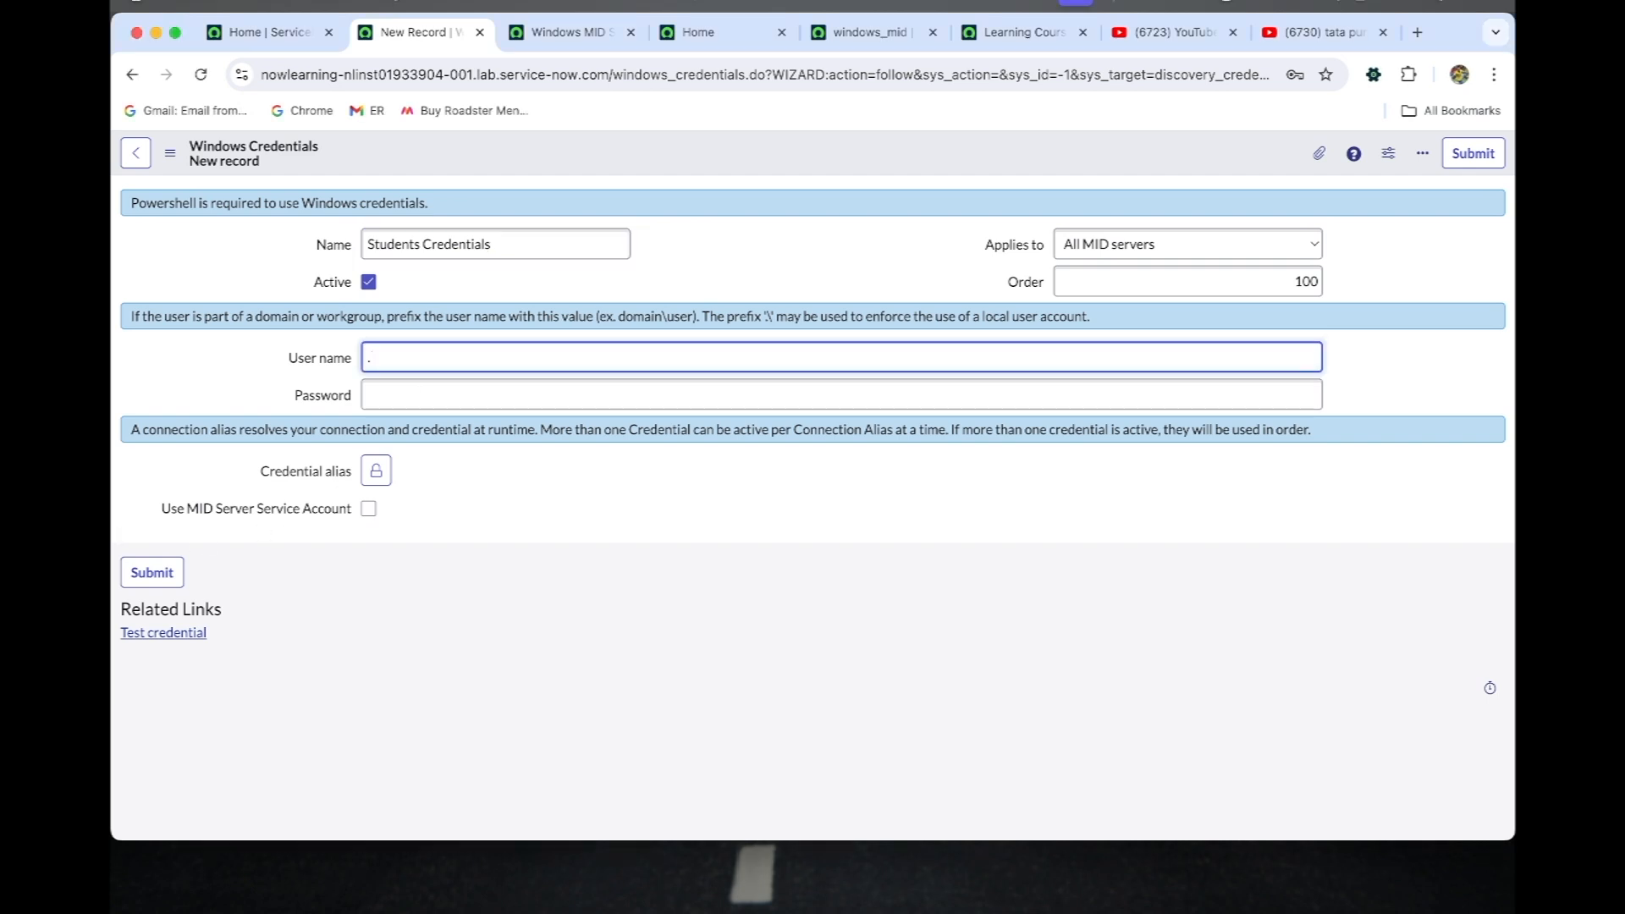
text(.\Administrator)
- Copy the account password from the other application into the Password field and save the credential record, staying on its form
click(369, 394)
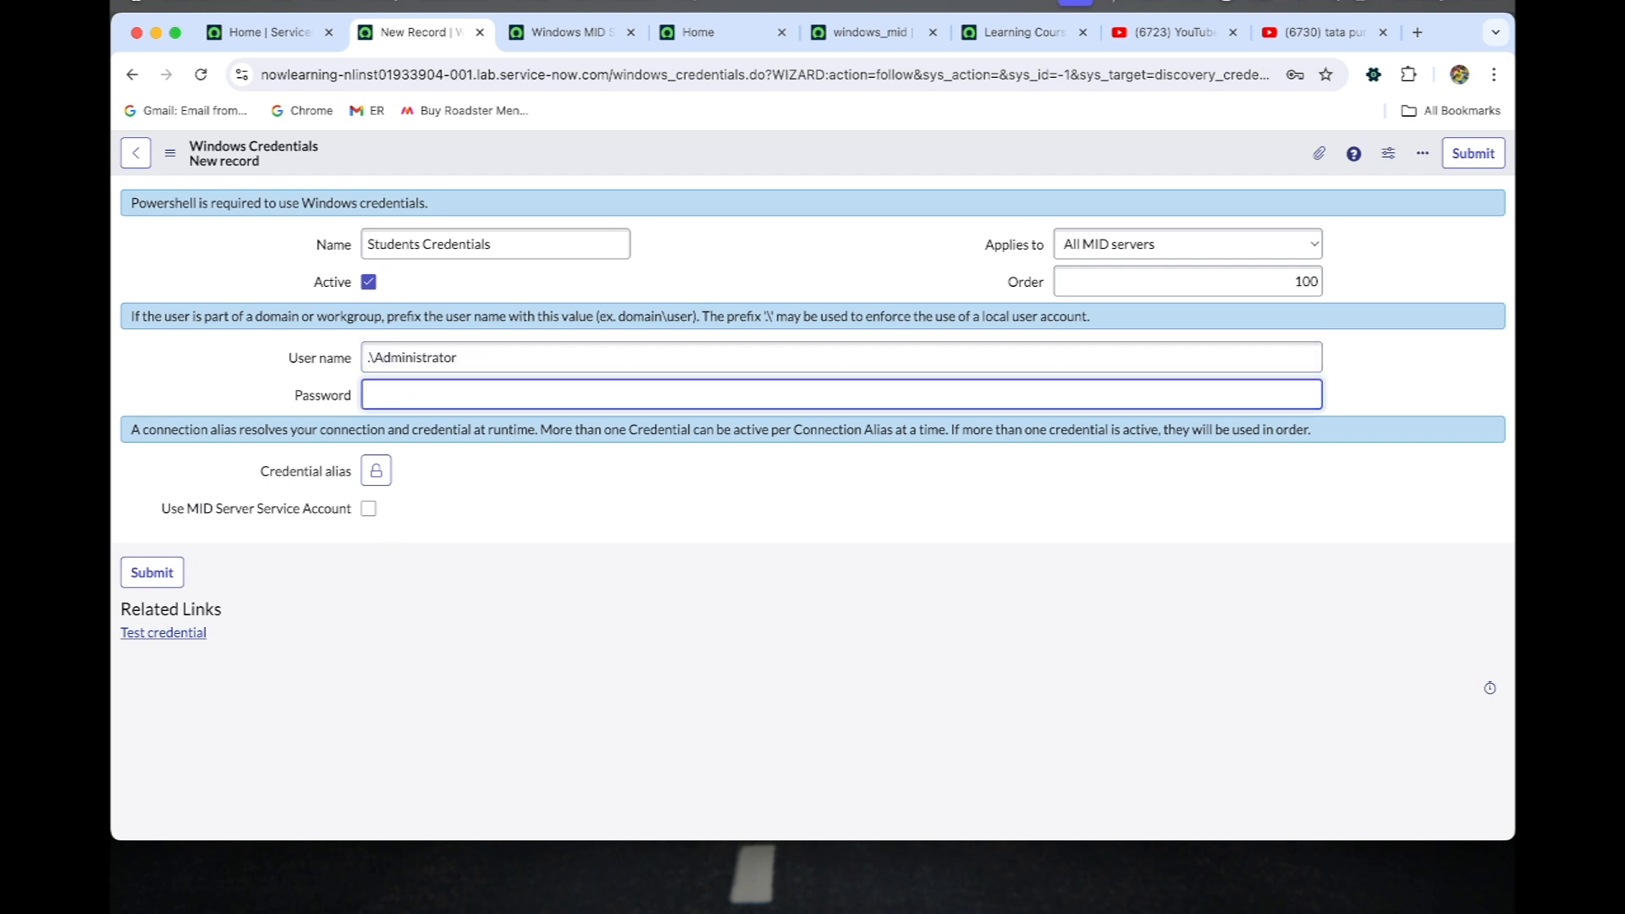
key(super+Tab)
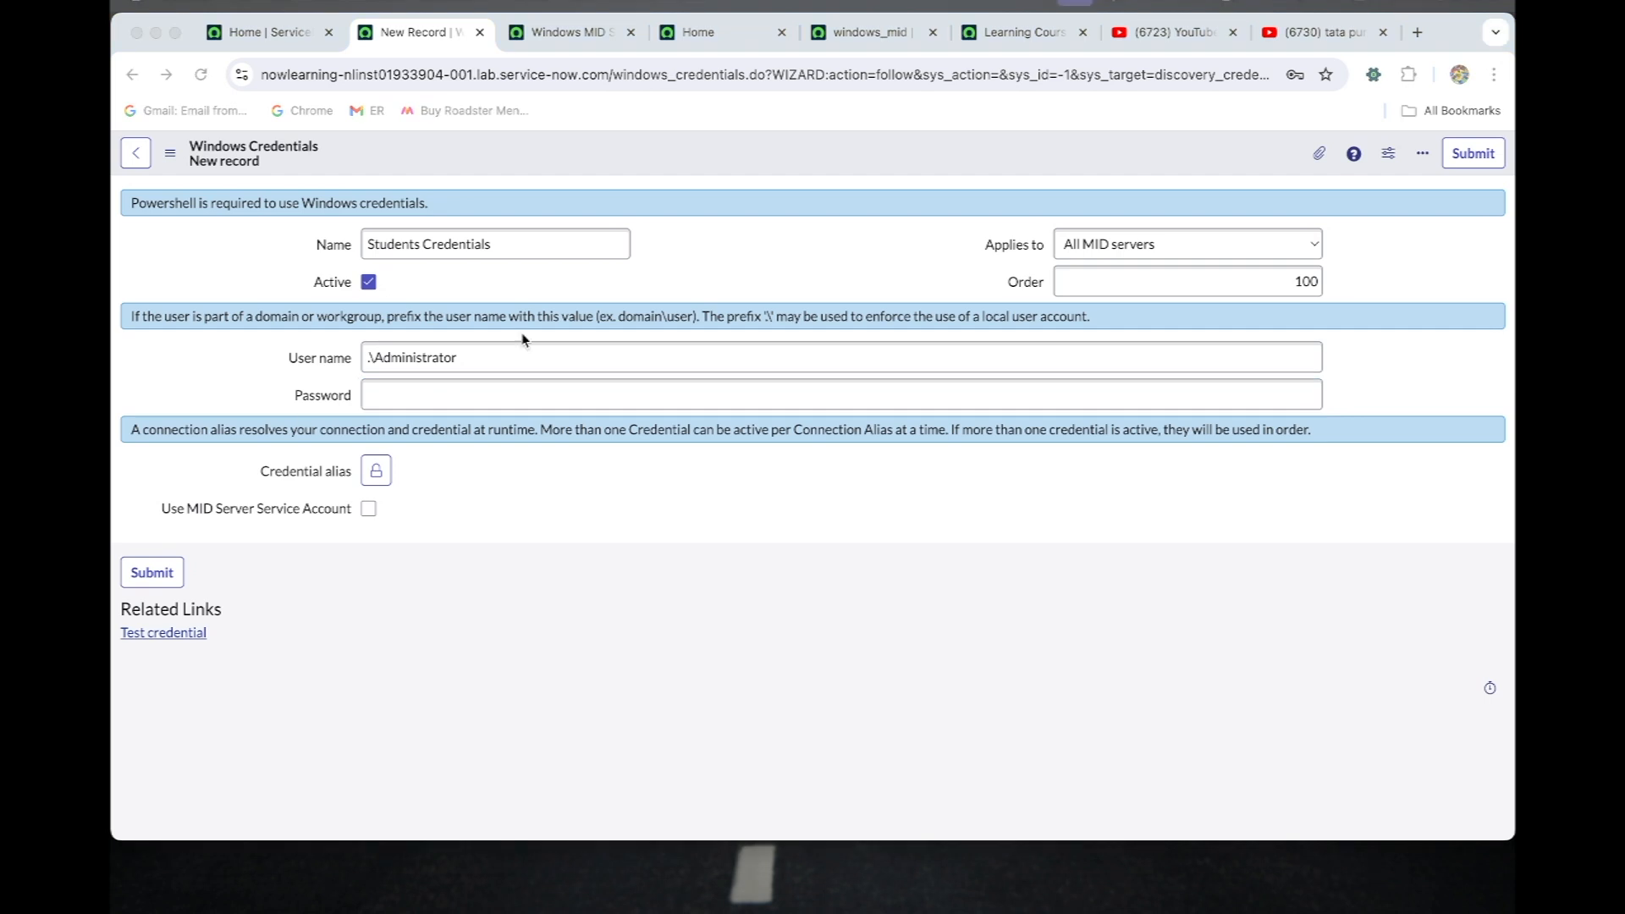
click(664, 403)
key(super+v)
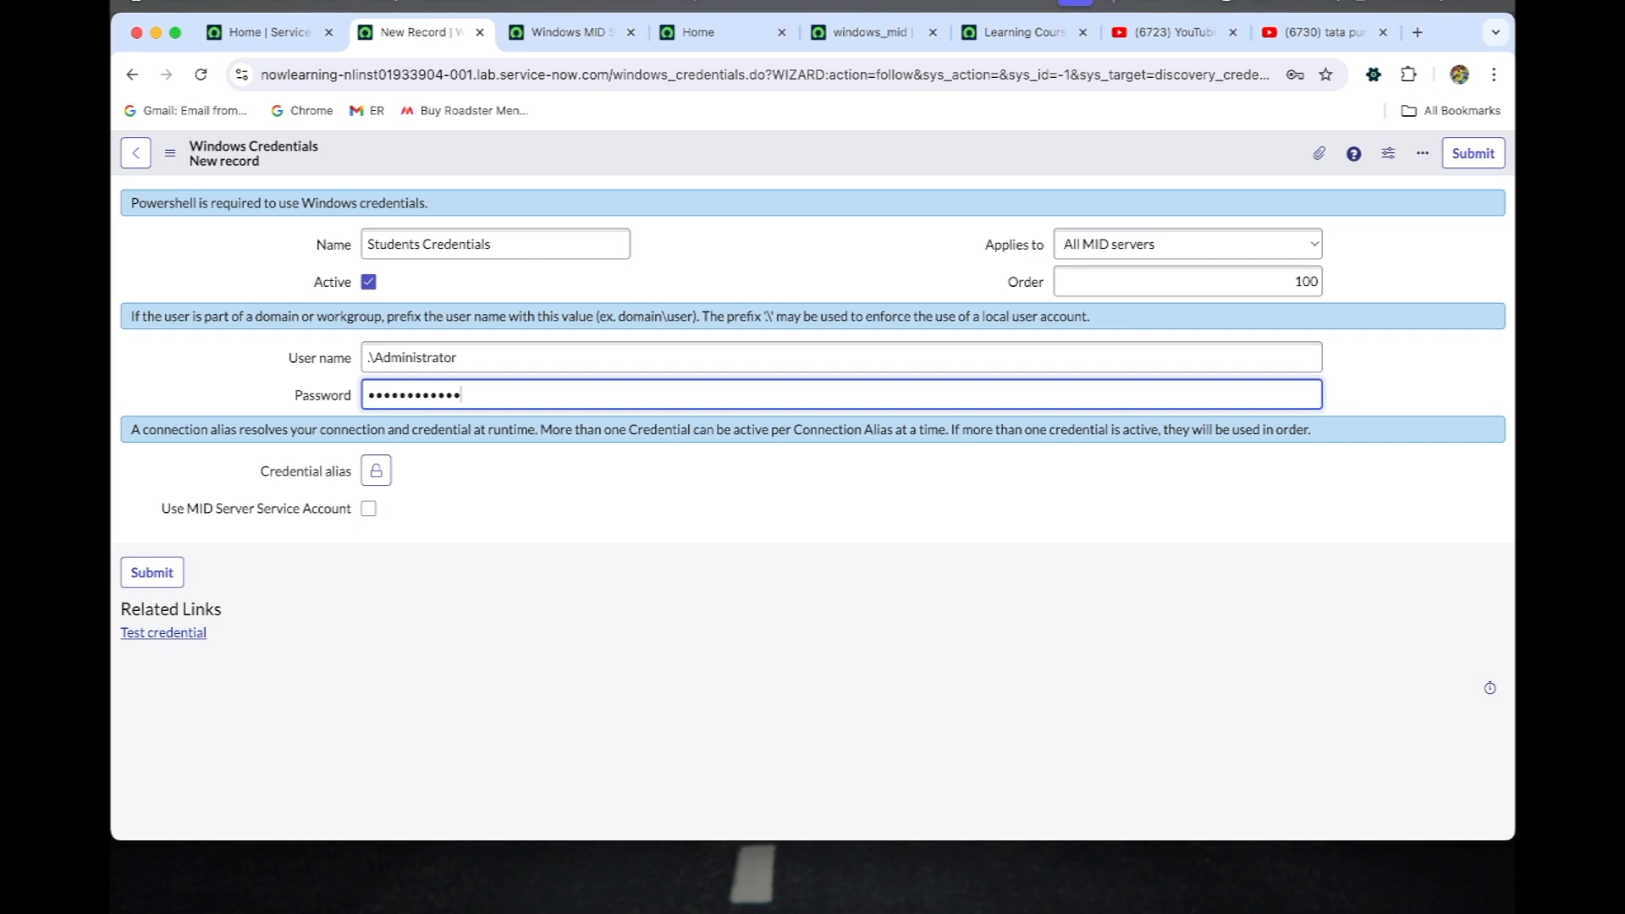
key(super+Tab)
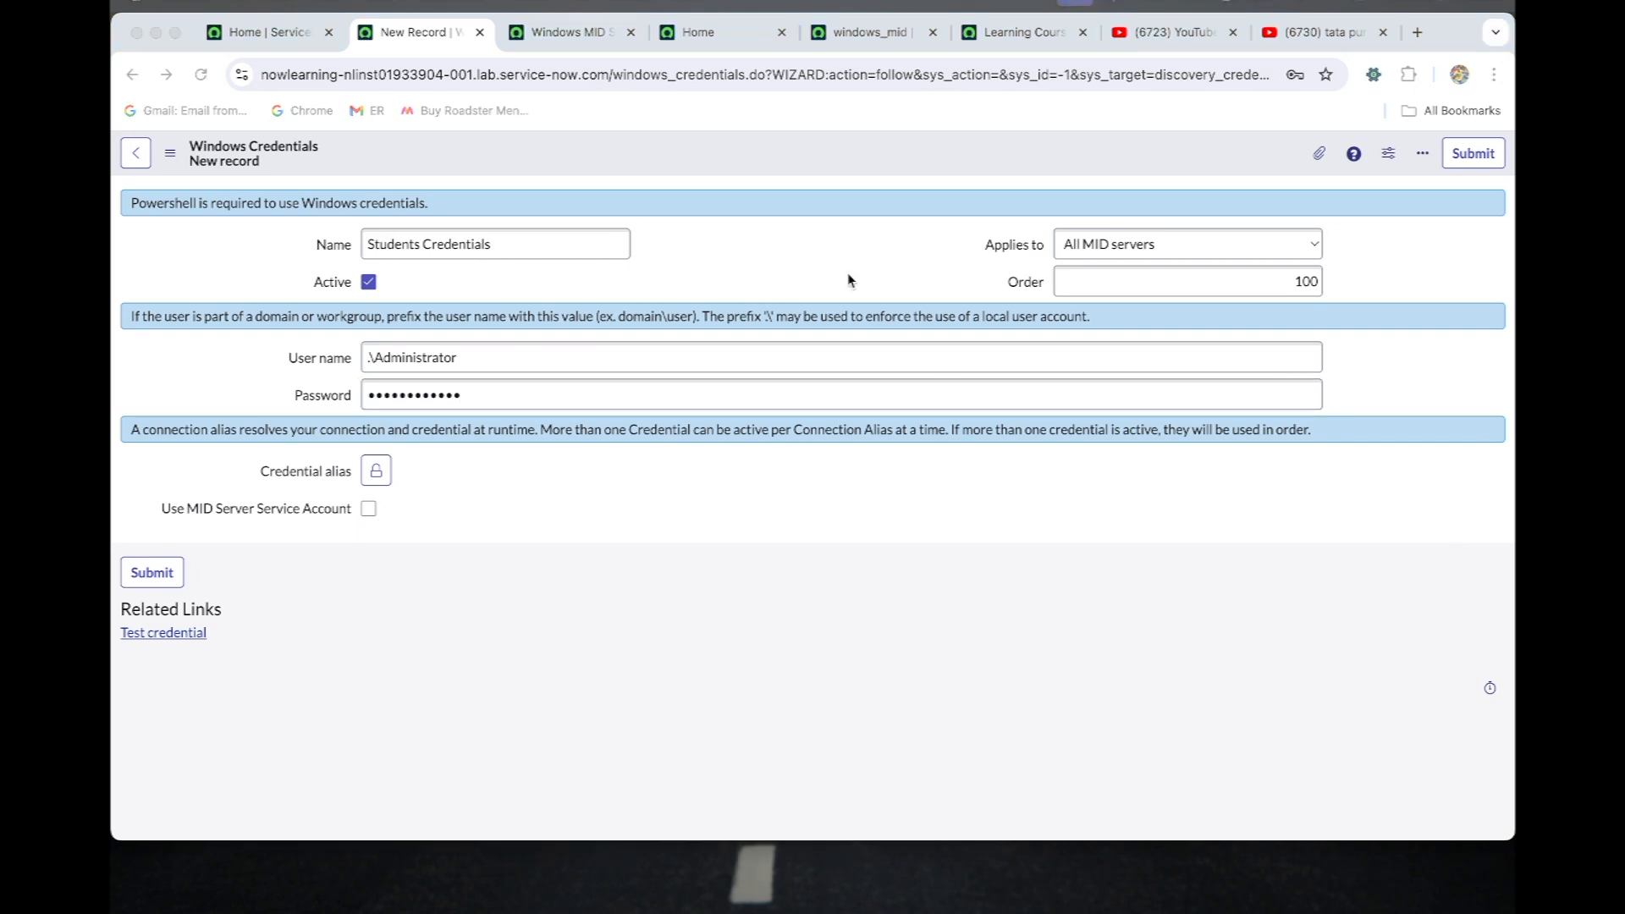
right_click(893, 177)
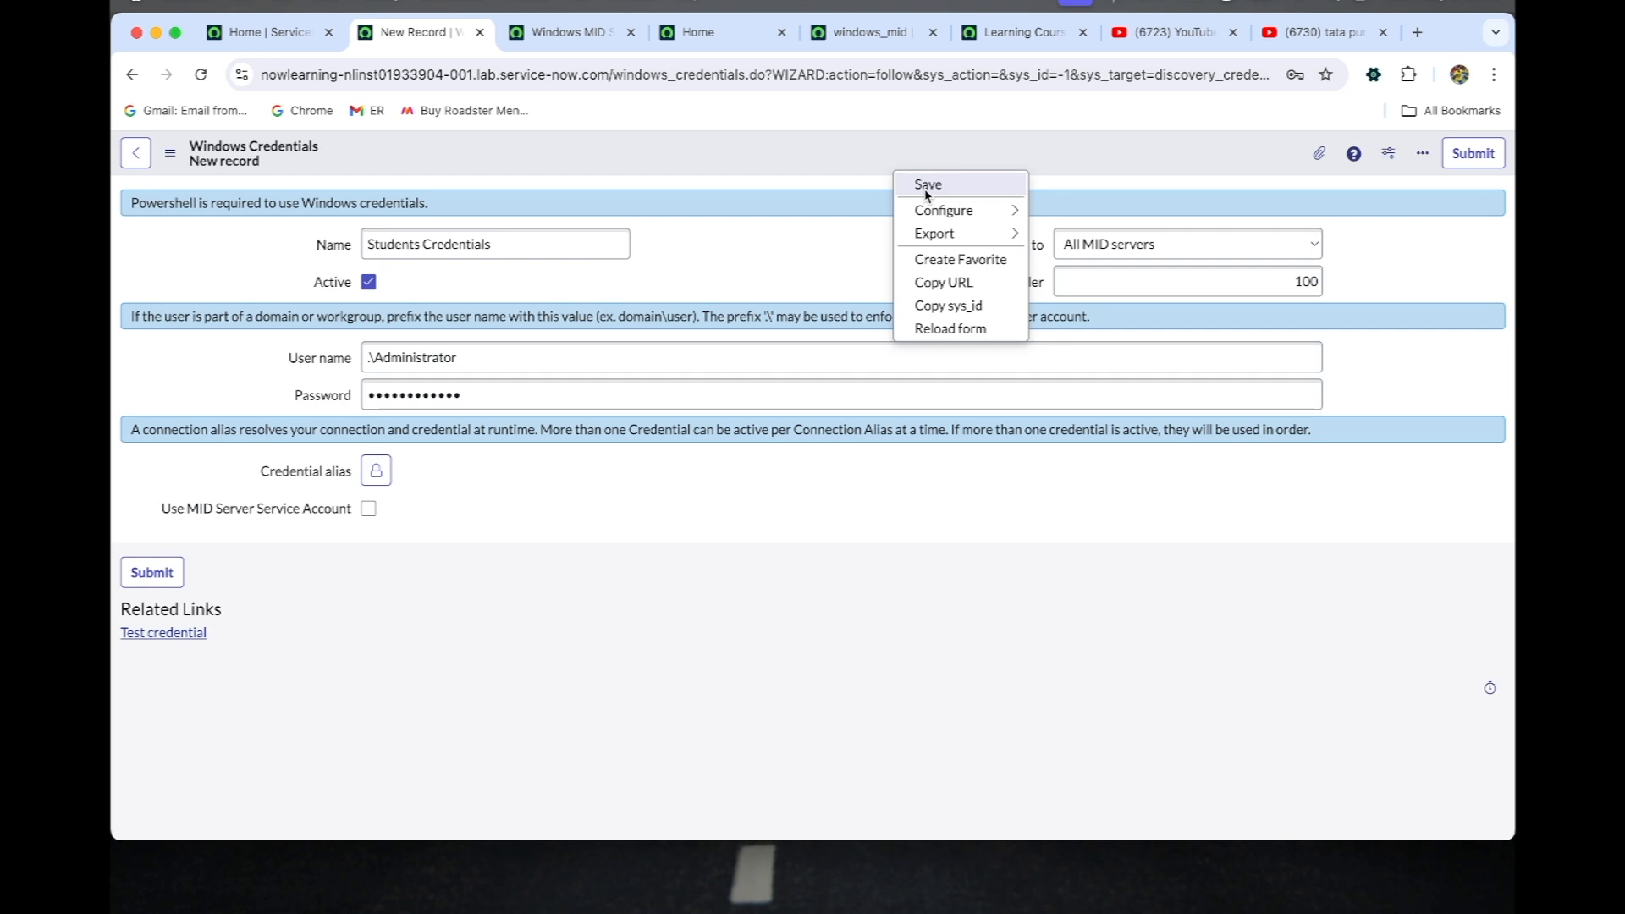
click(923, 191)
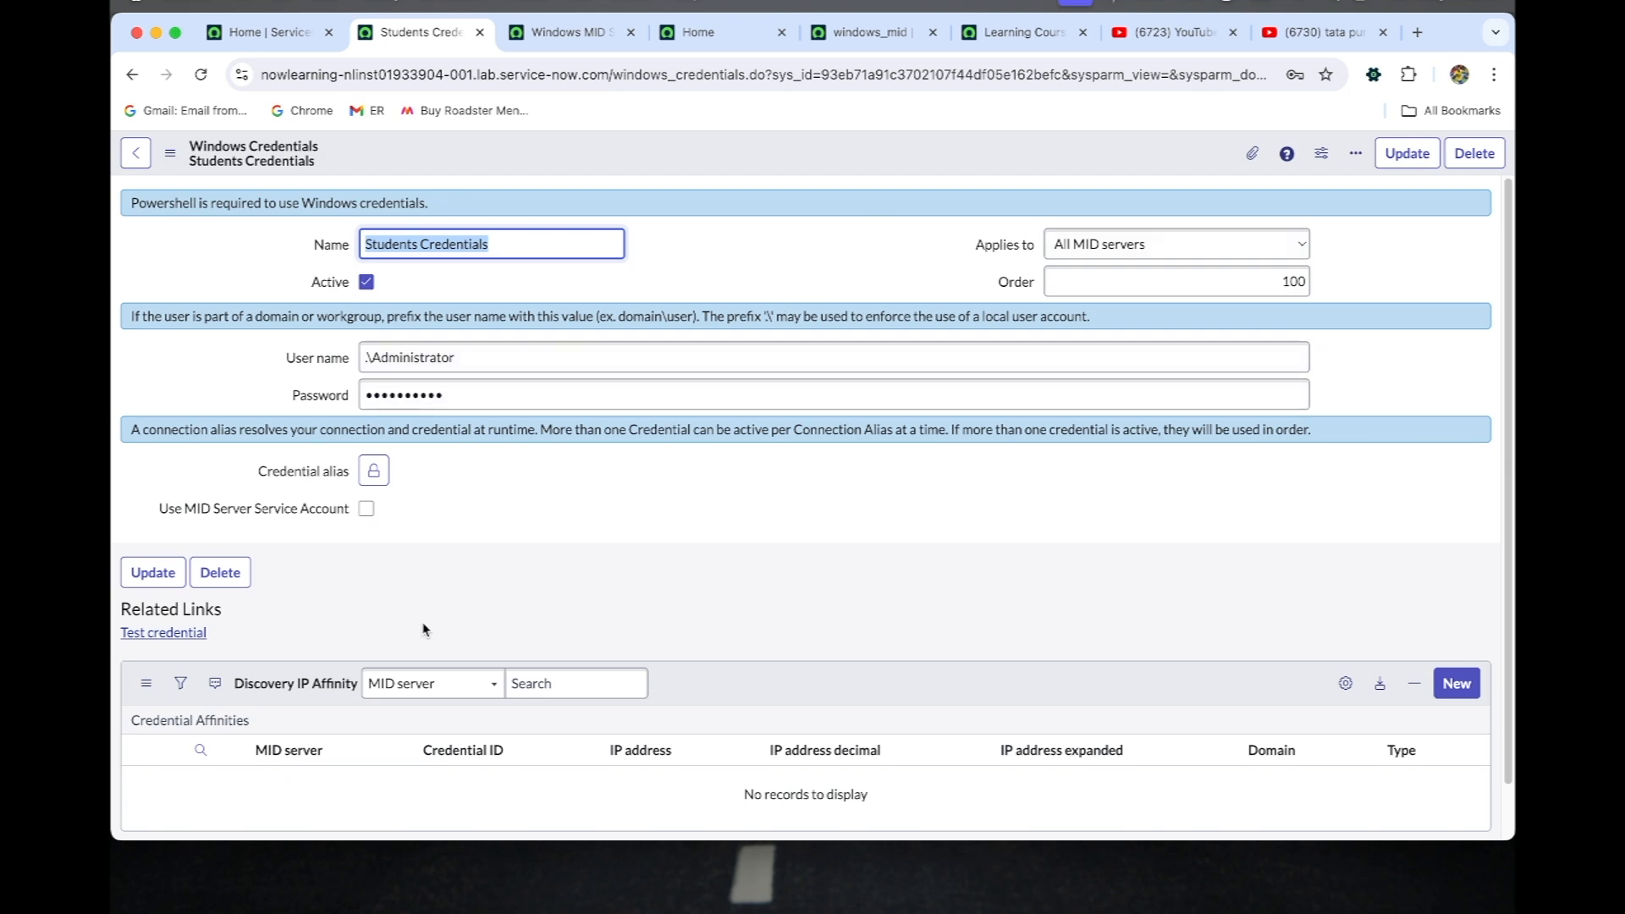
- Test the saved credential against the windows_mid server's IP address, 198.51.116.70, copied from its MID Server record, and close the result
click(178, 635)
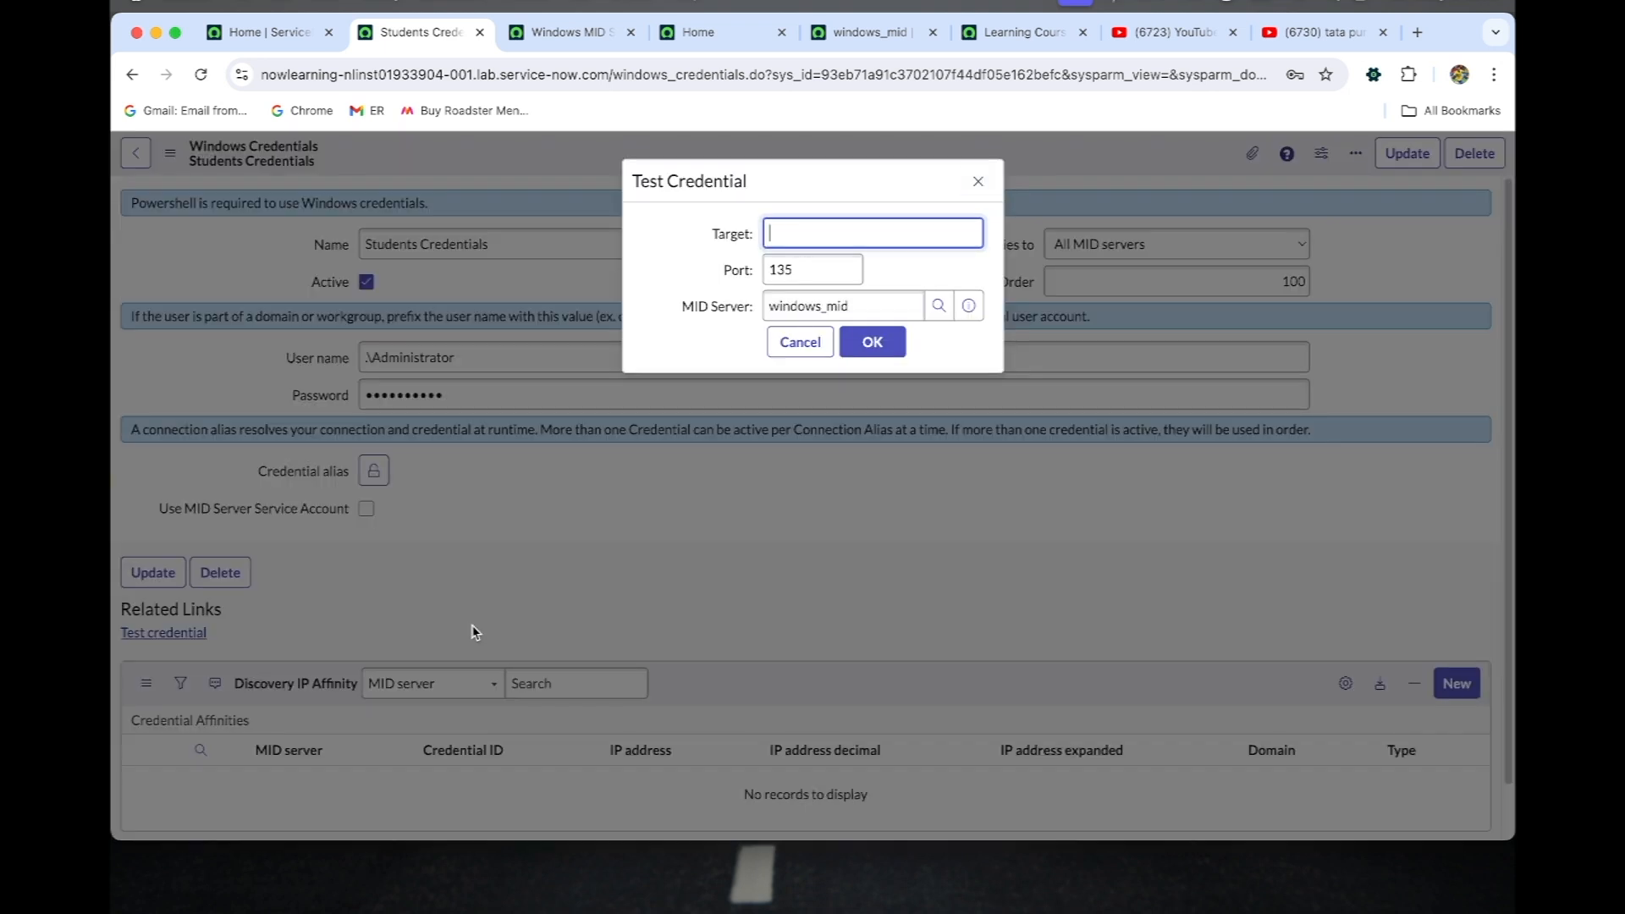
click(868, 231)
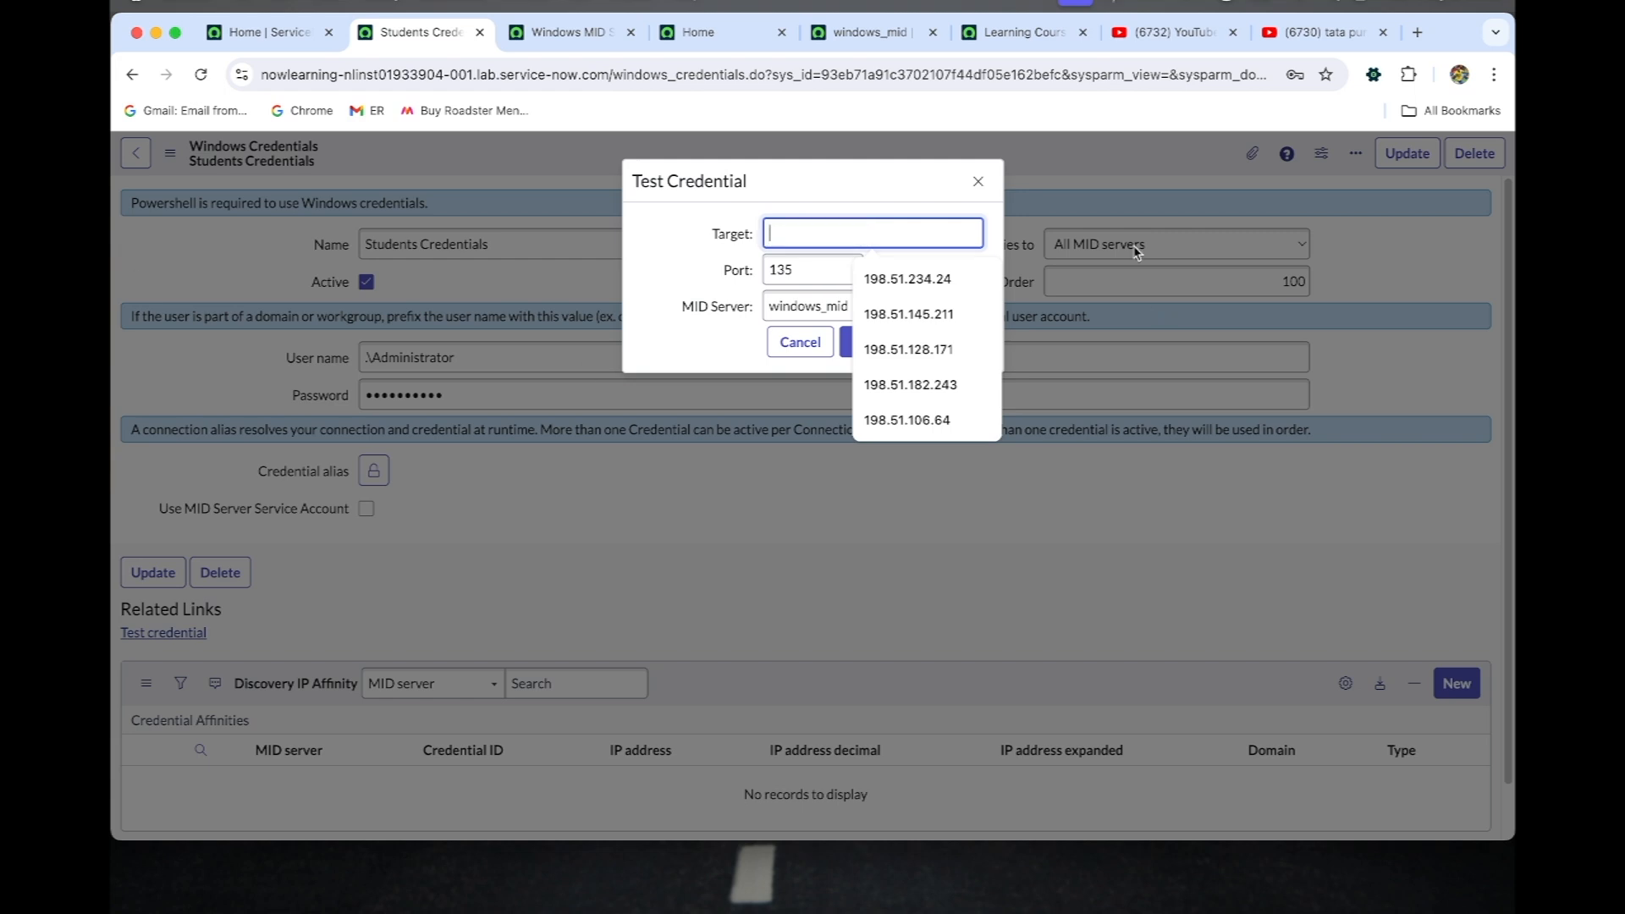
click(860, 32)
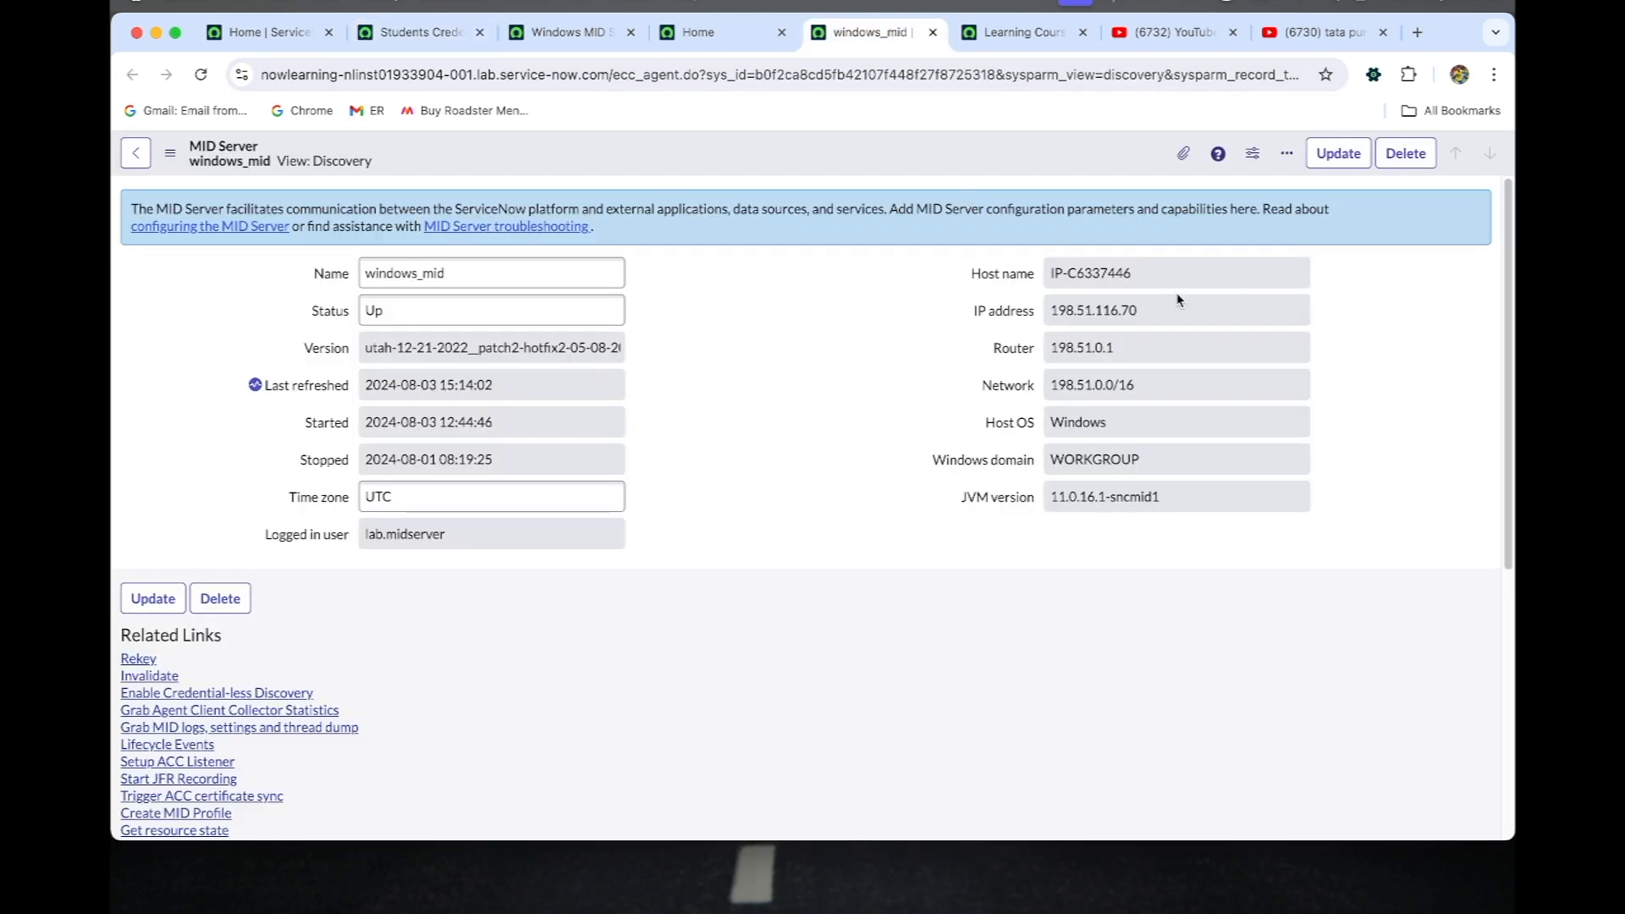
drag(1175, 303, 1031, 311)
key(ctrl+c)
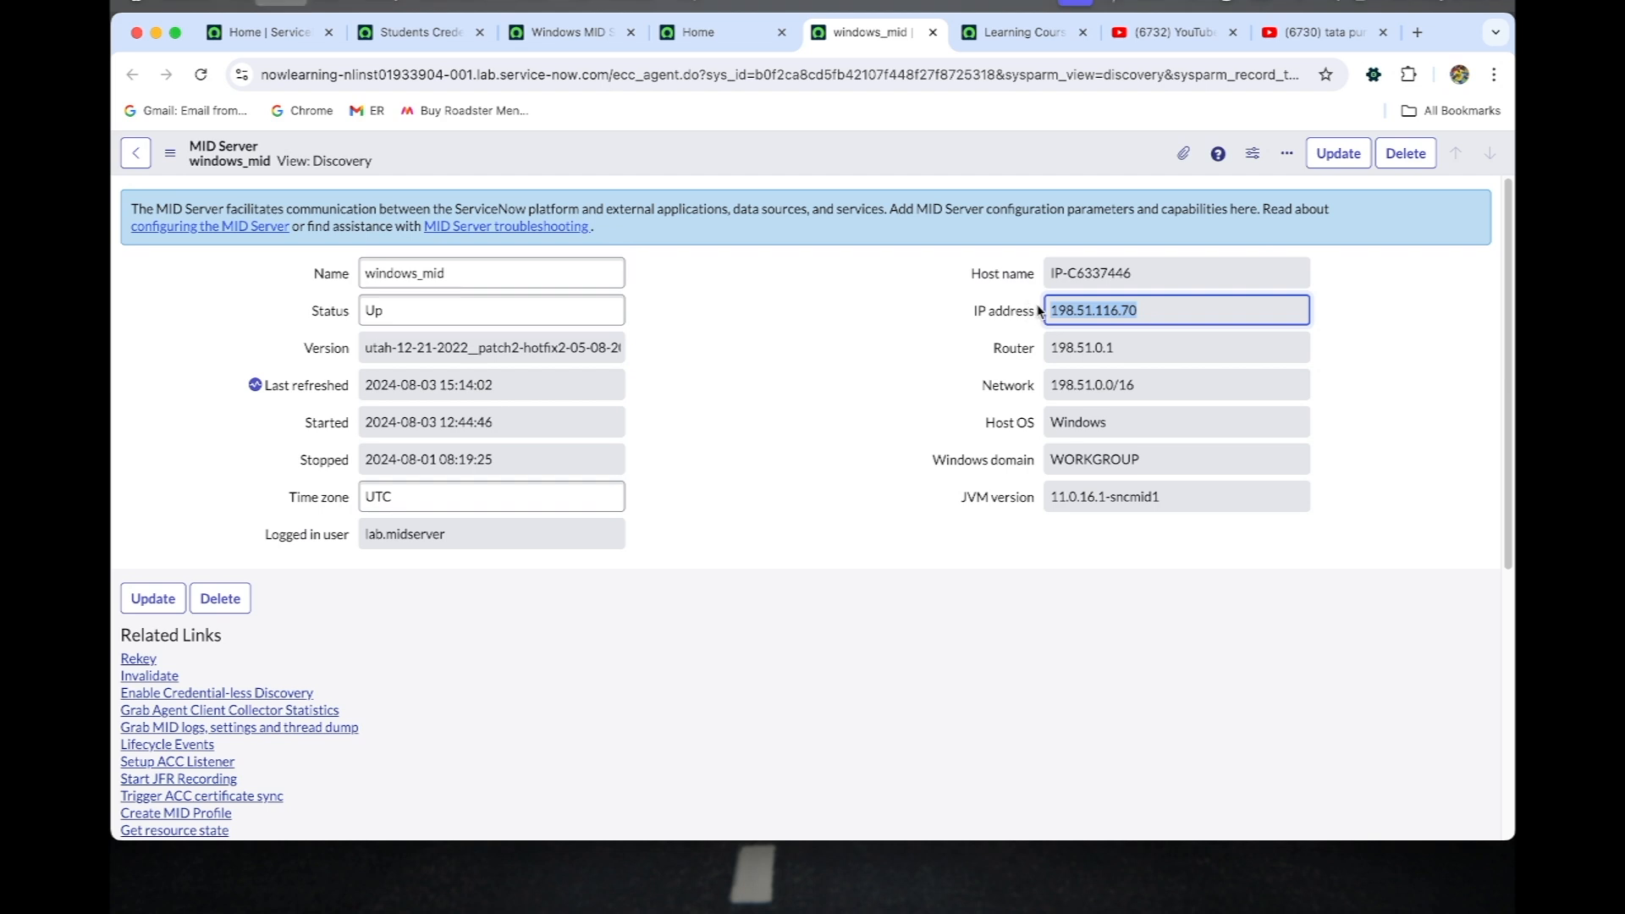
click(419, 32)
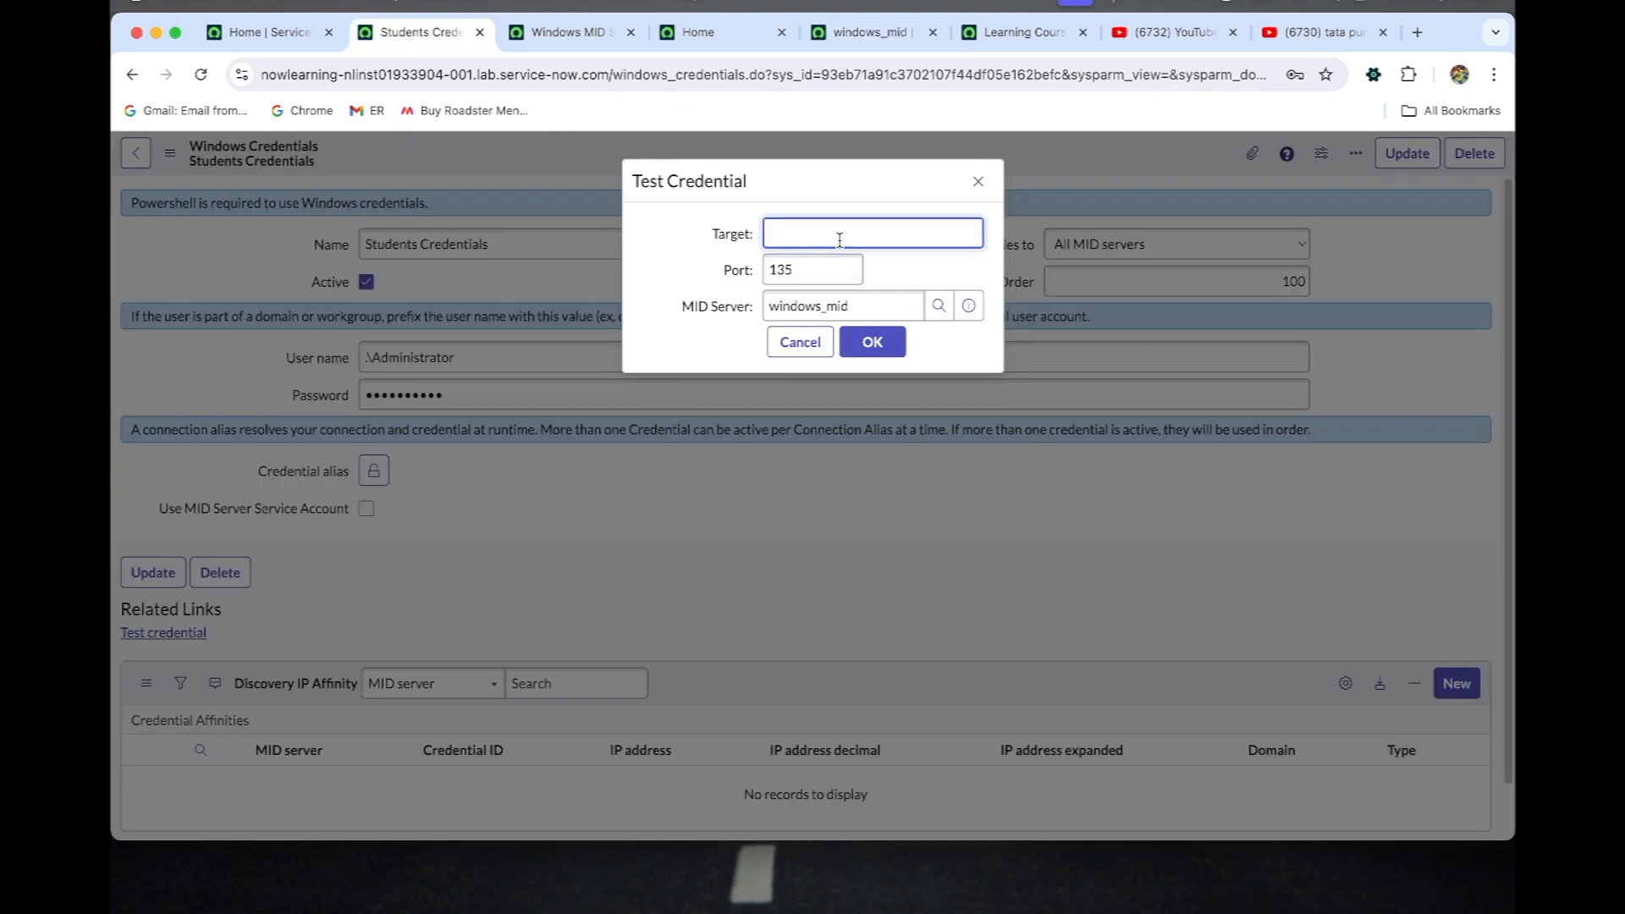
key(ctrl+v)
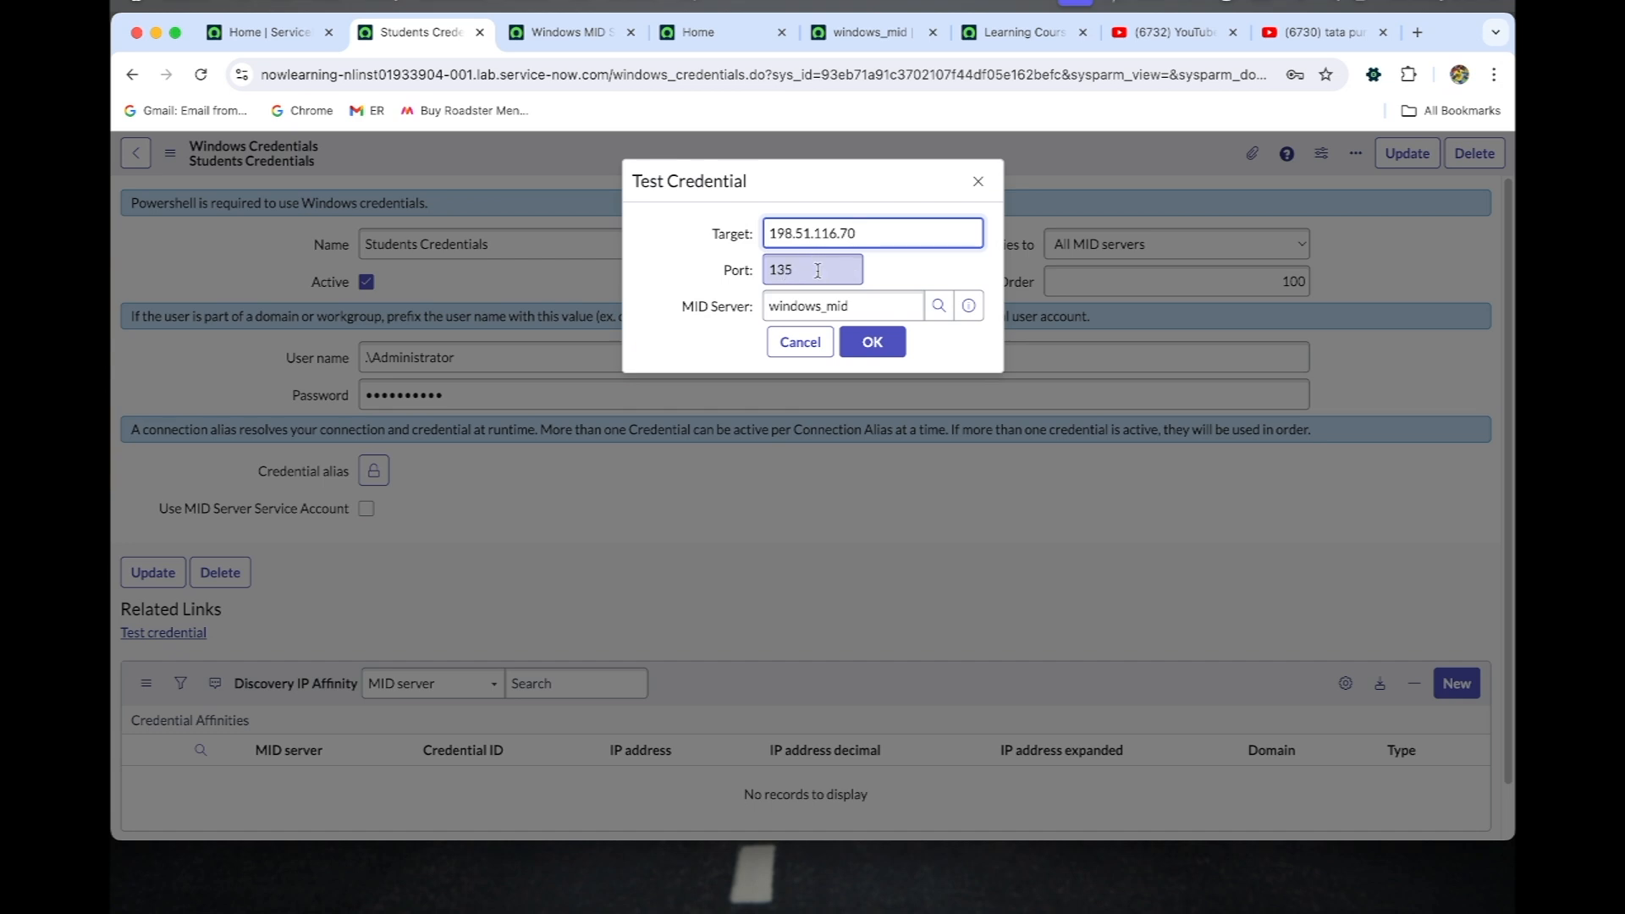
click(875, 348)
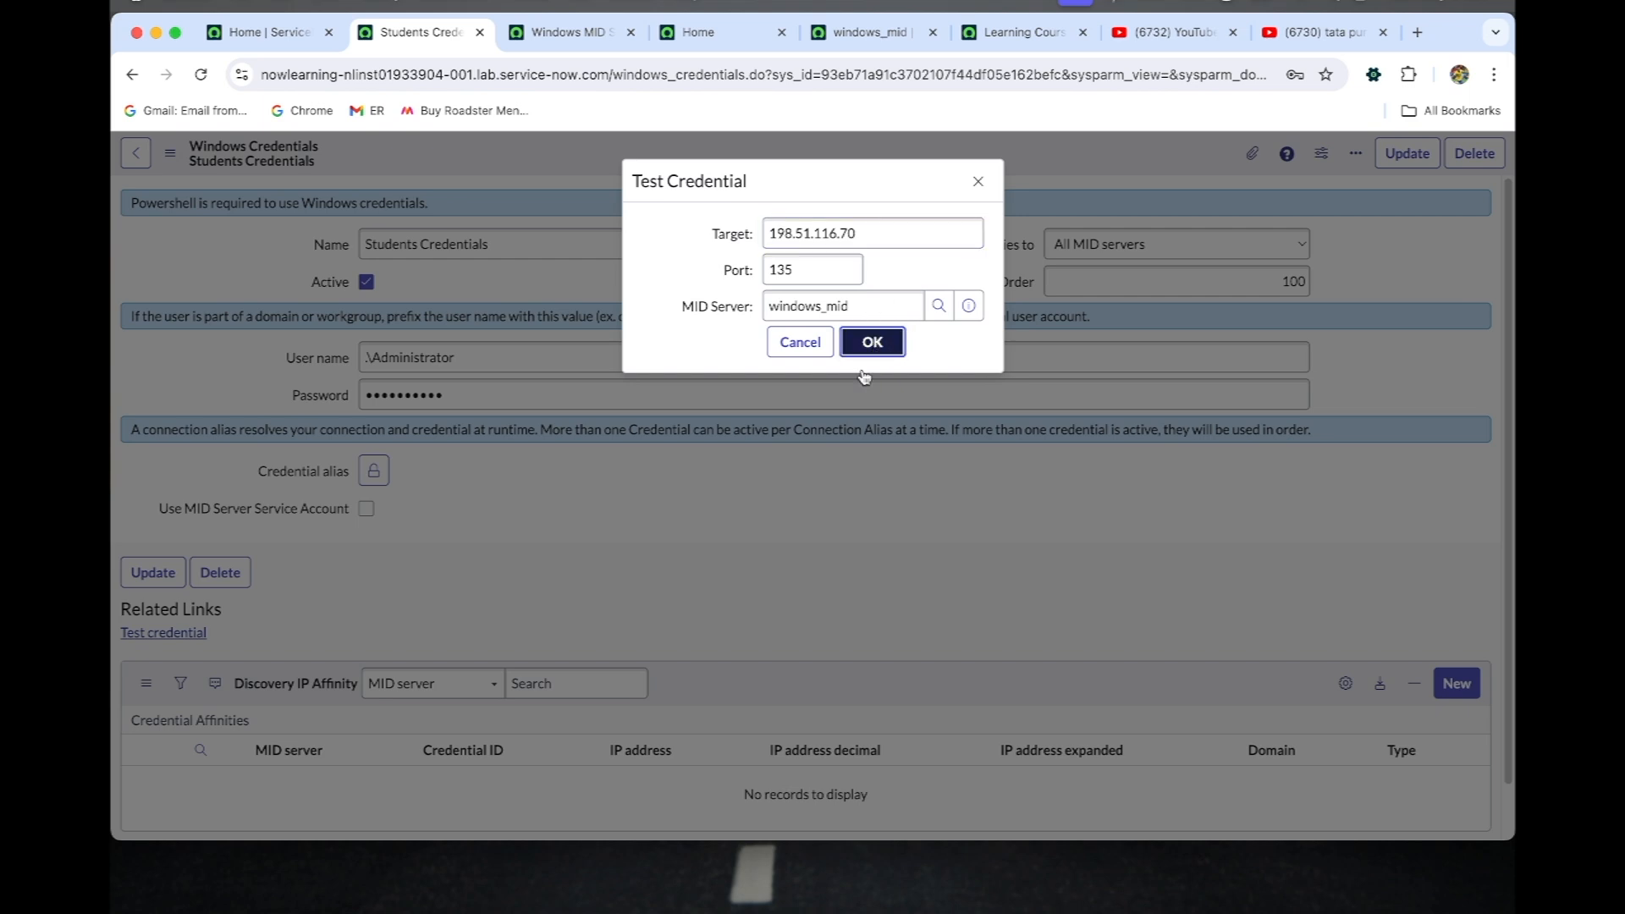
click(875, 350)
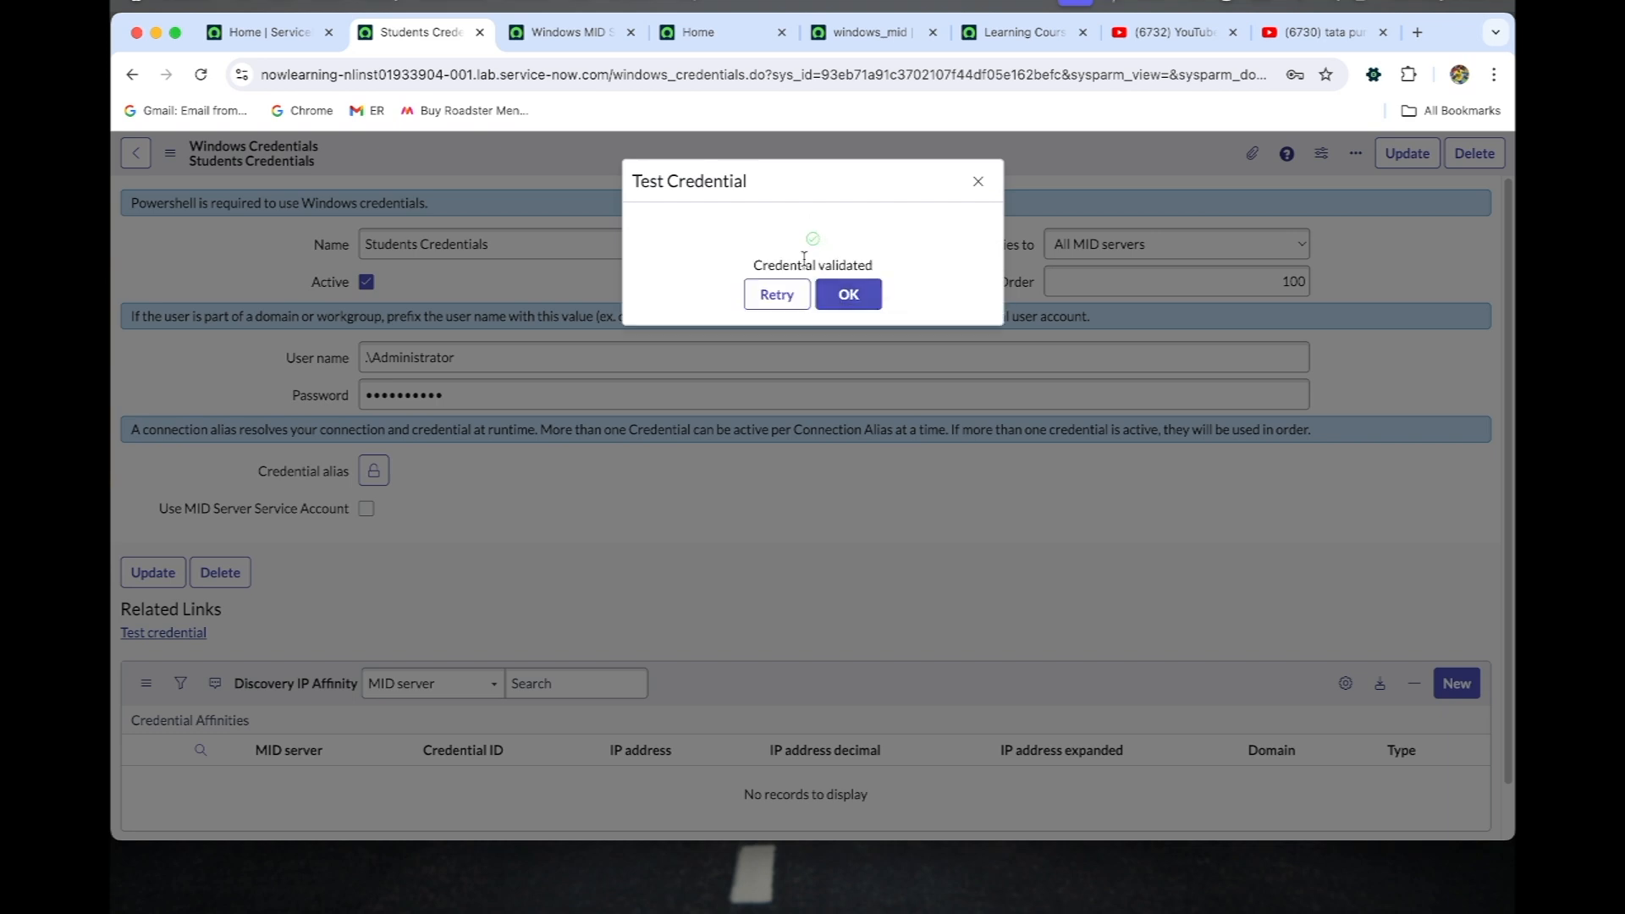
click(861, 294)
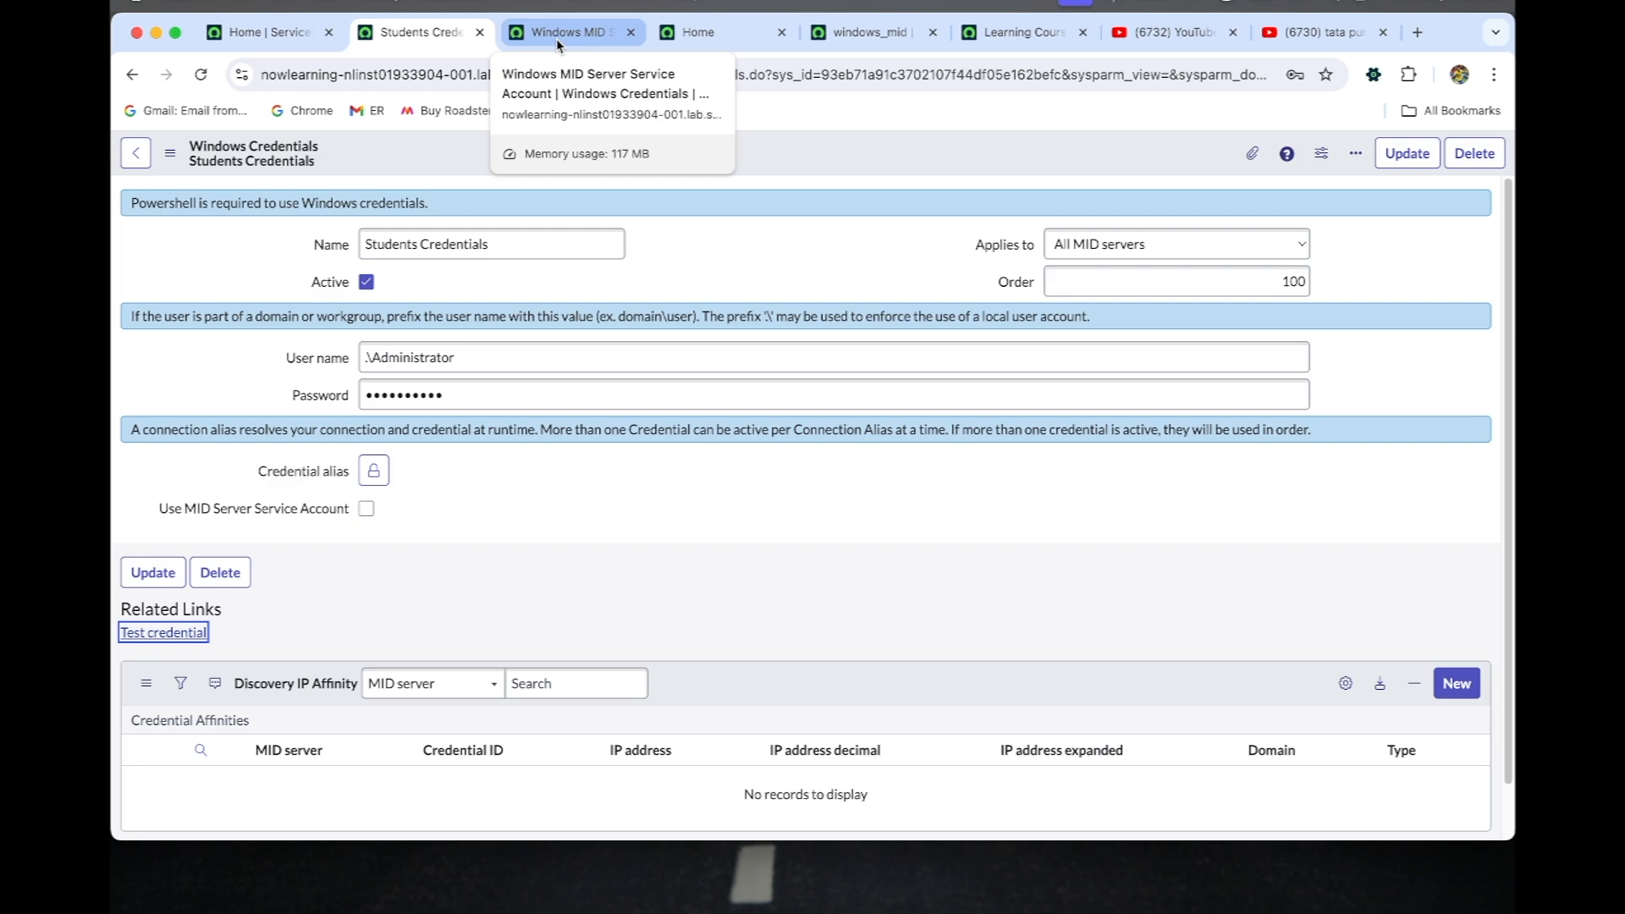
click(616, 38)
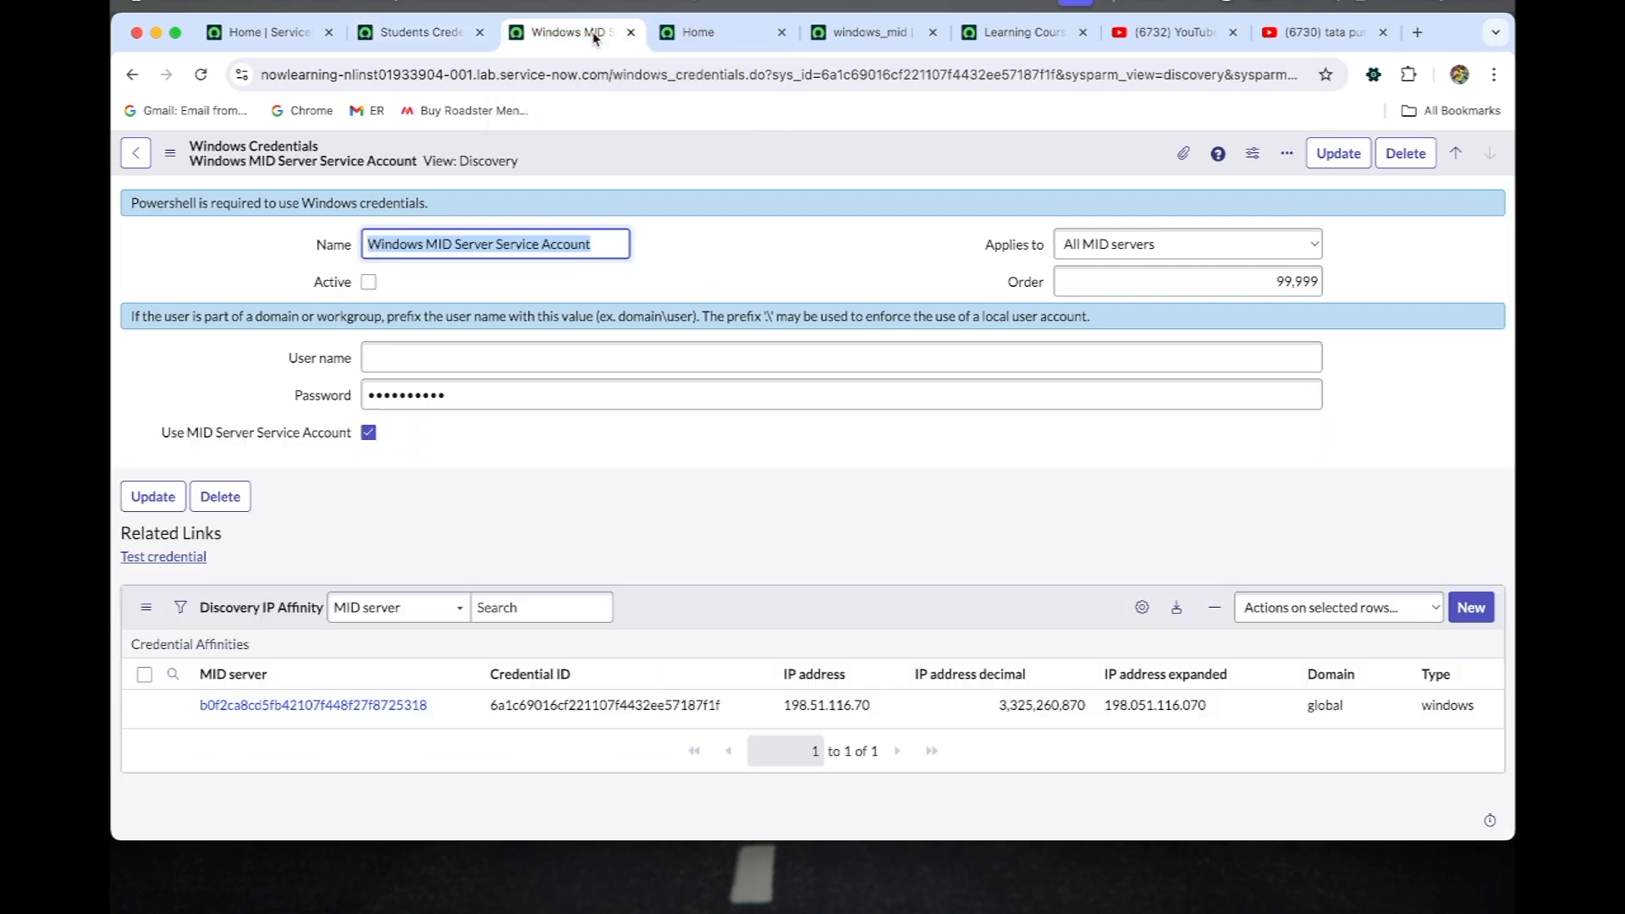
click(699, 44)
click(844, 49)
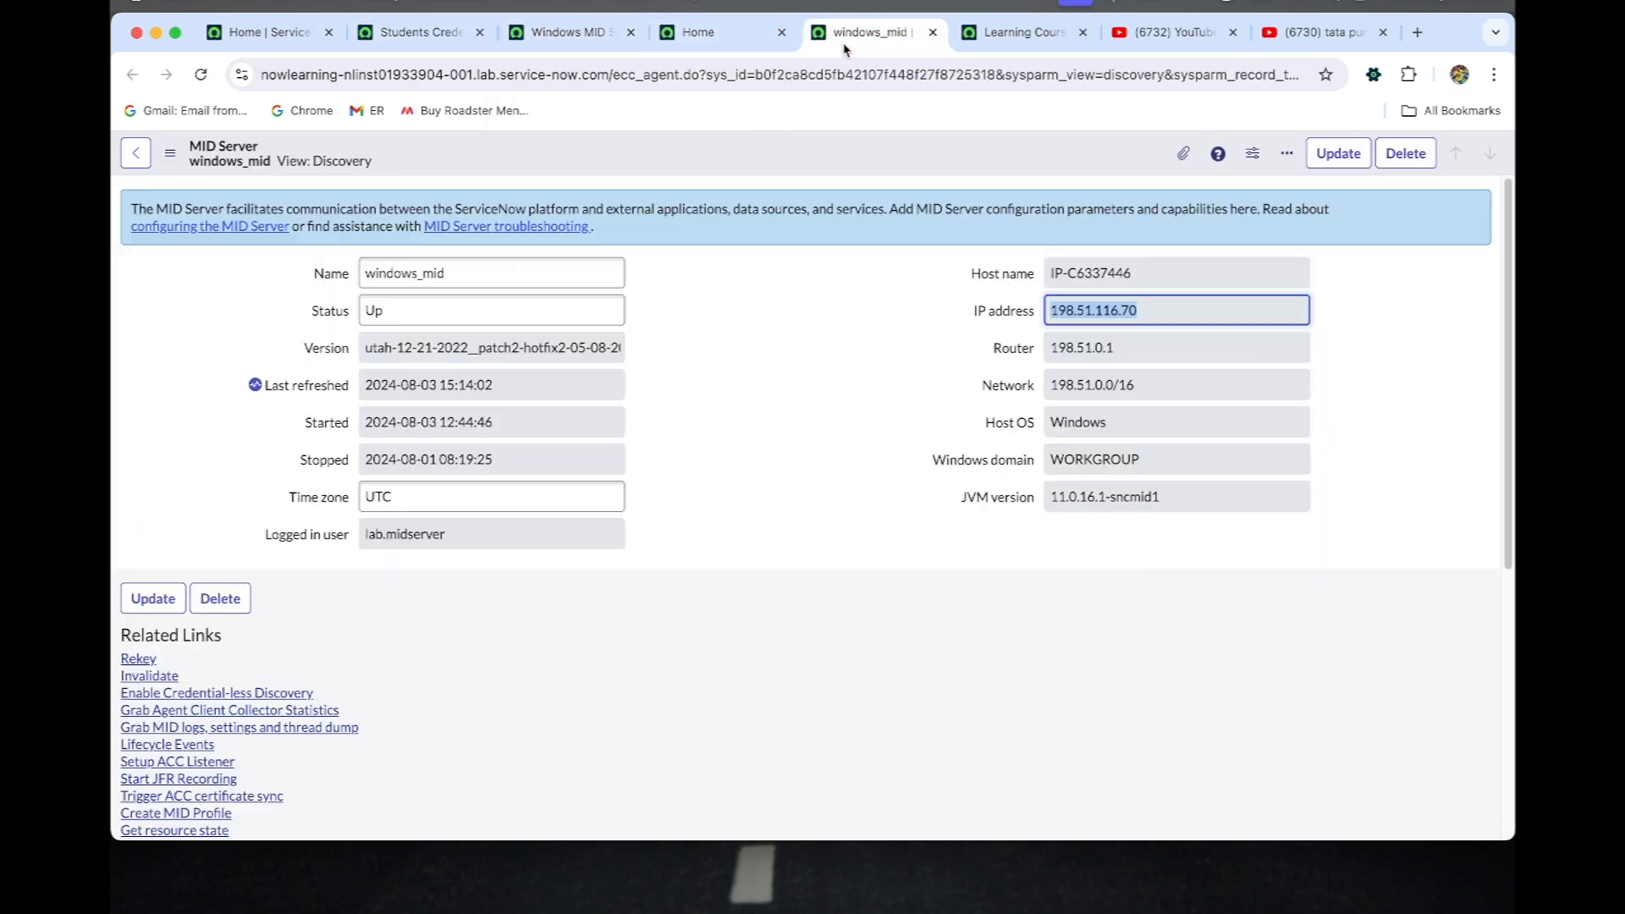
click(1035, 32)
click(414, 34)
- Filter the home page's navigator by "discovery sch" and open Discovery's Discovery Schedules list in a separate browser tab
click(288, 37)
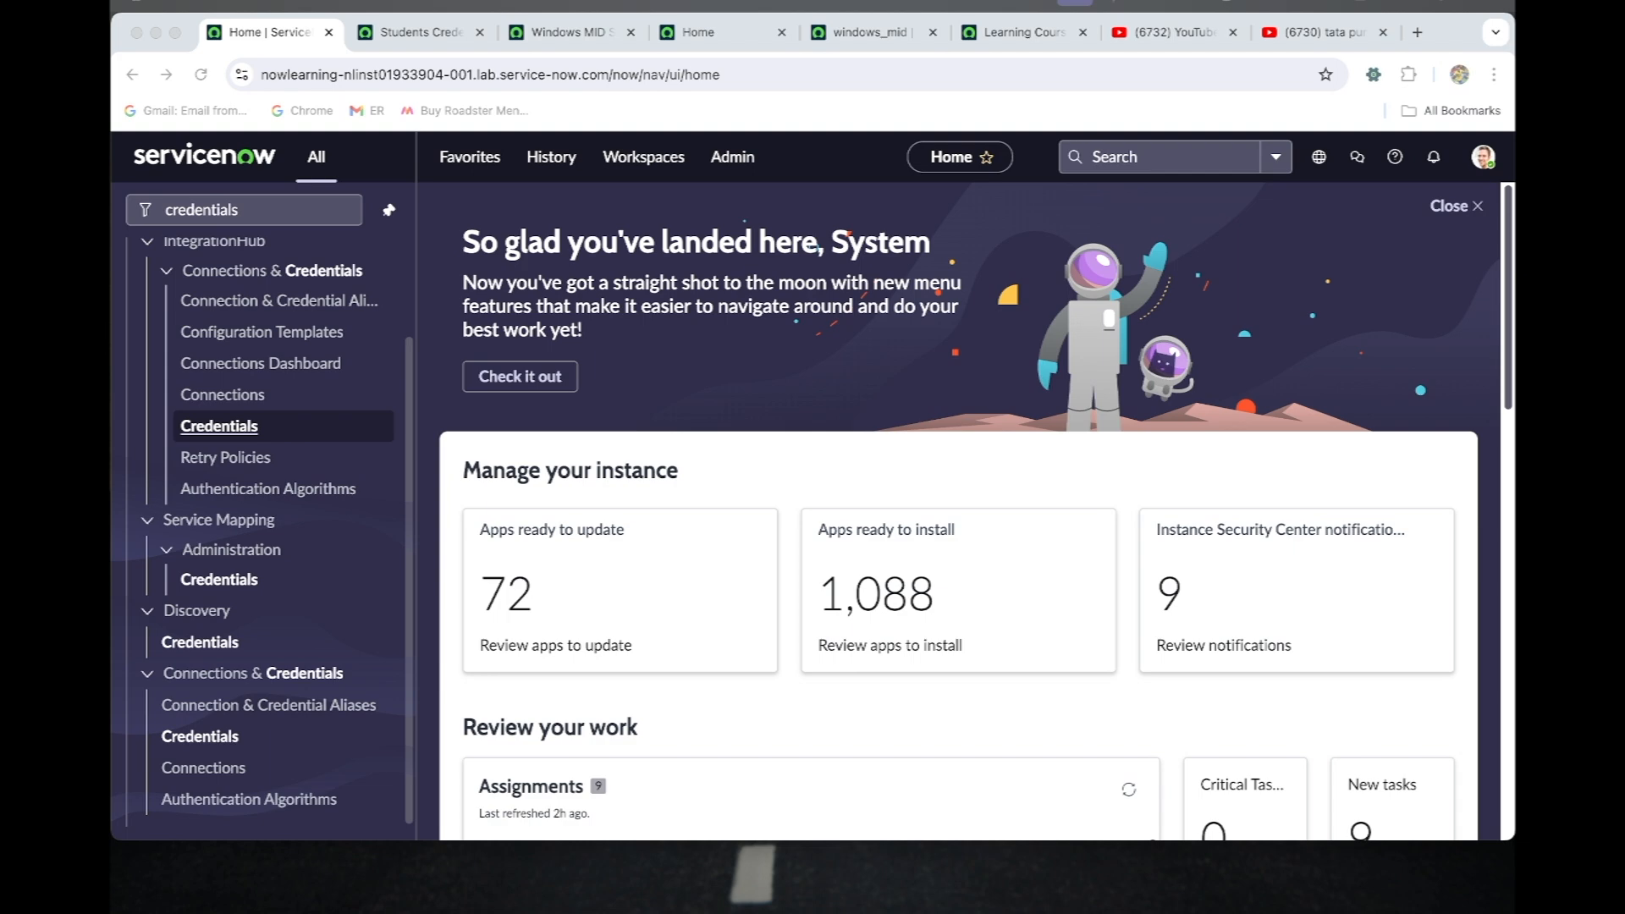
key(ctrl+a)
key(BackSpace)
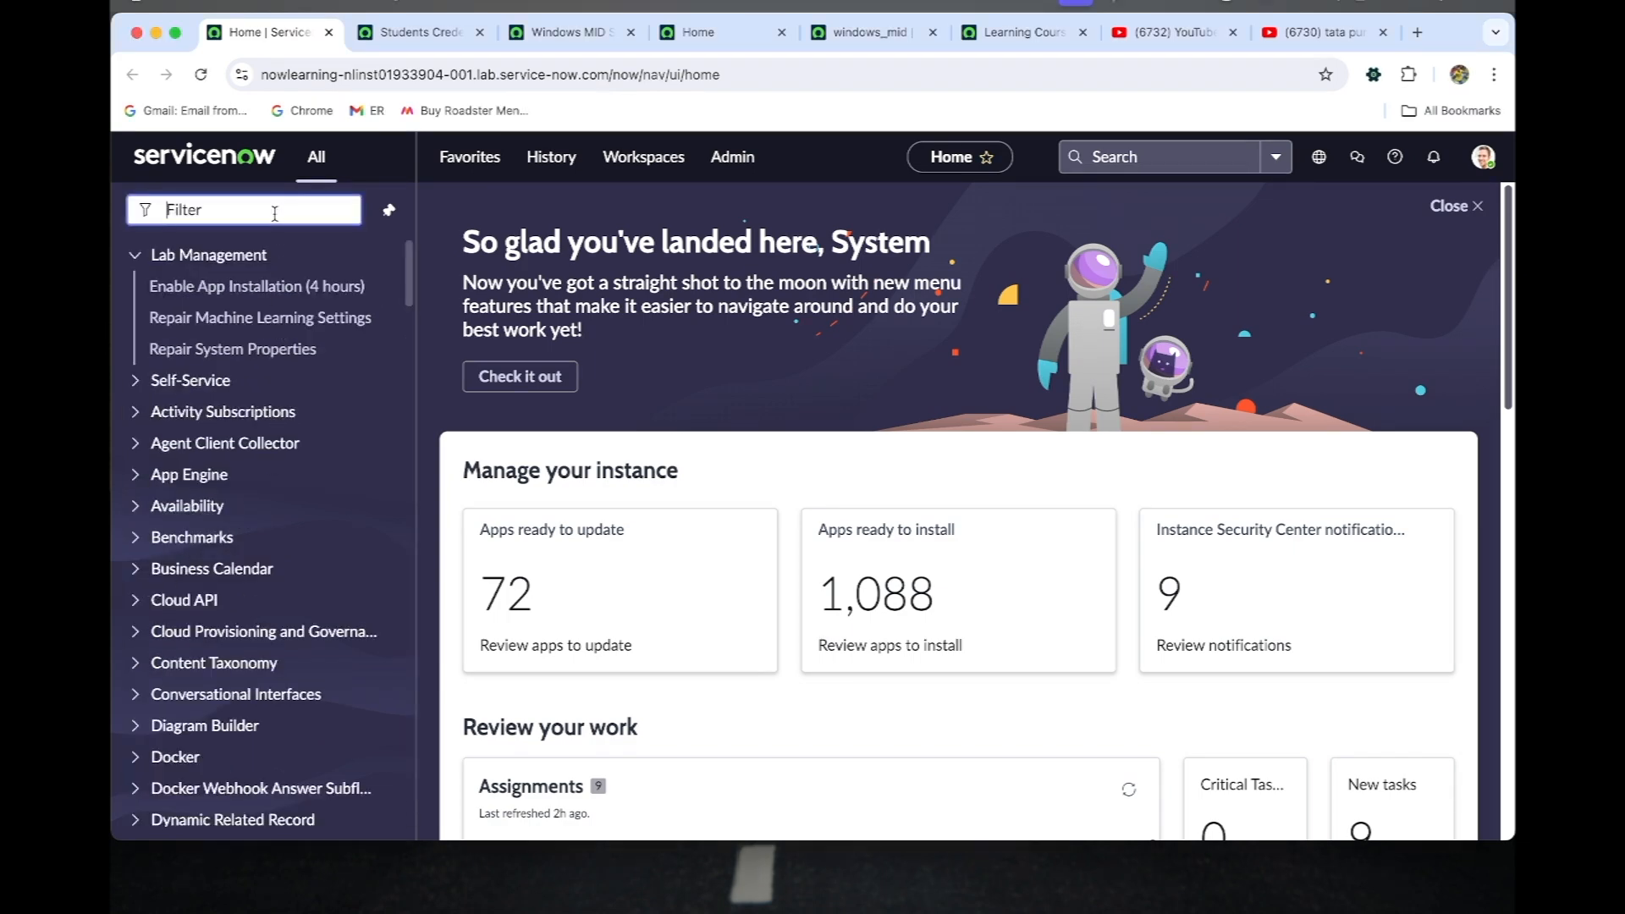
text(s)
key(BackSpace)
text(discovery)
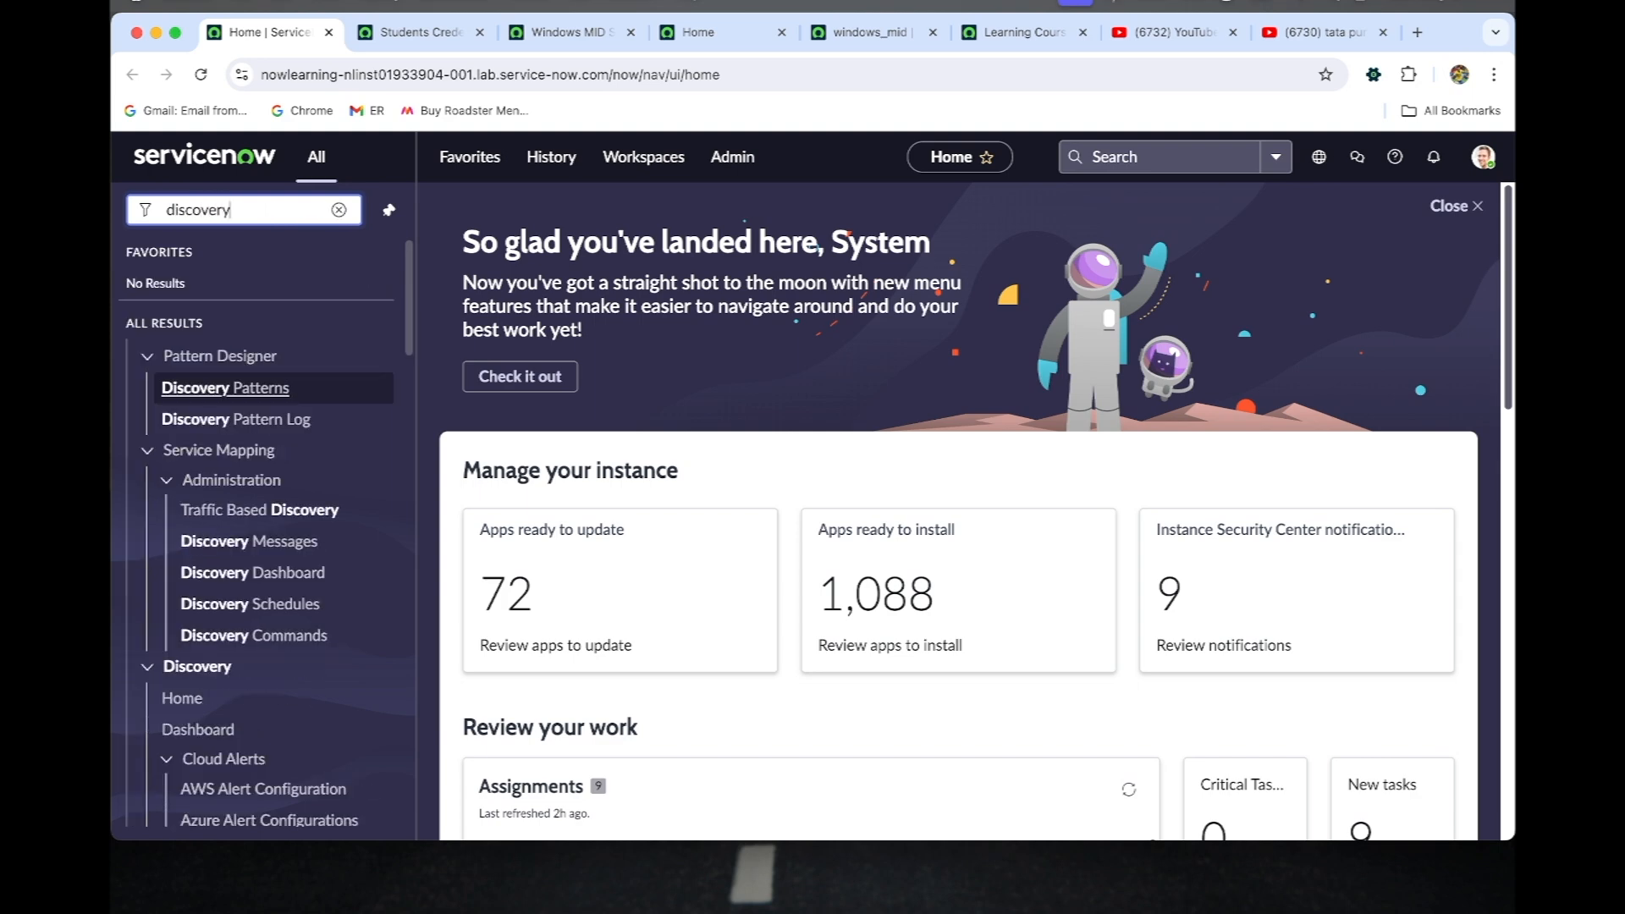
text( sch)
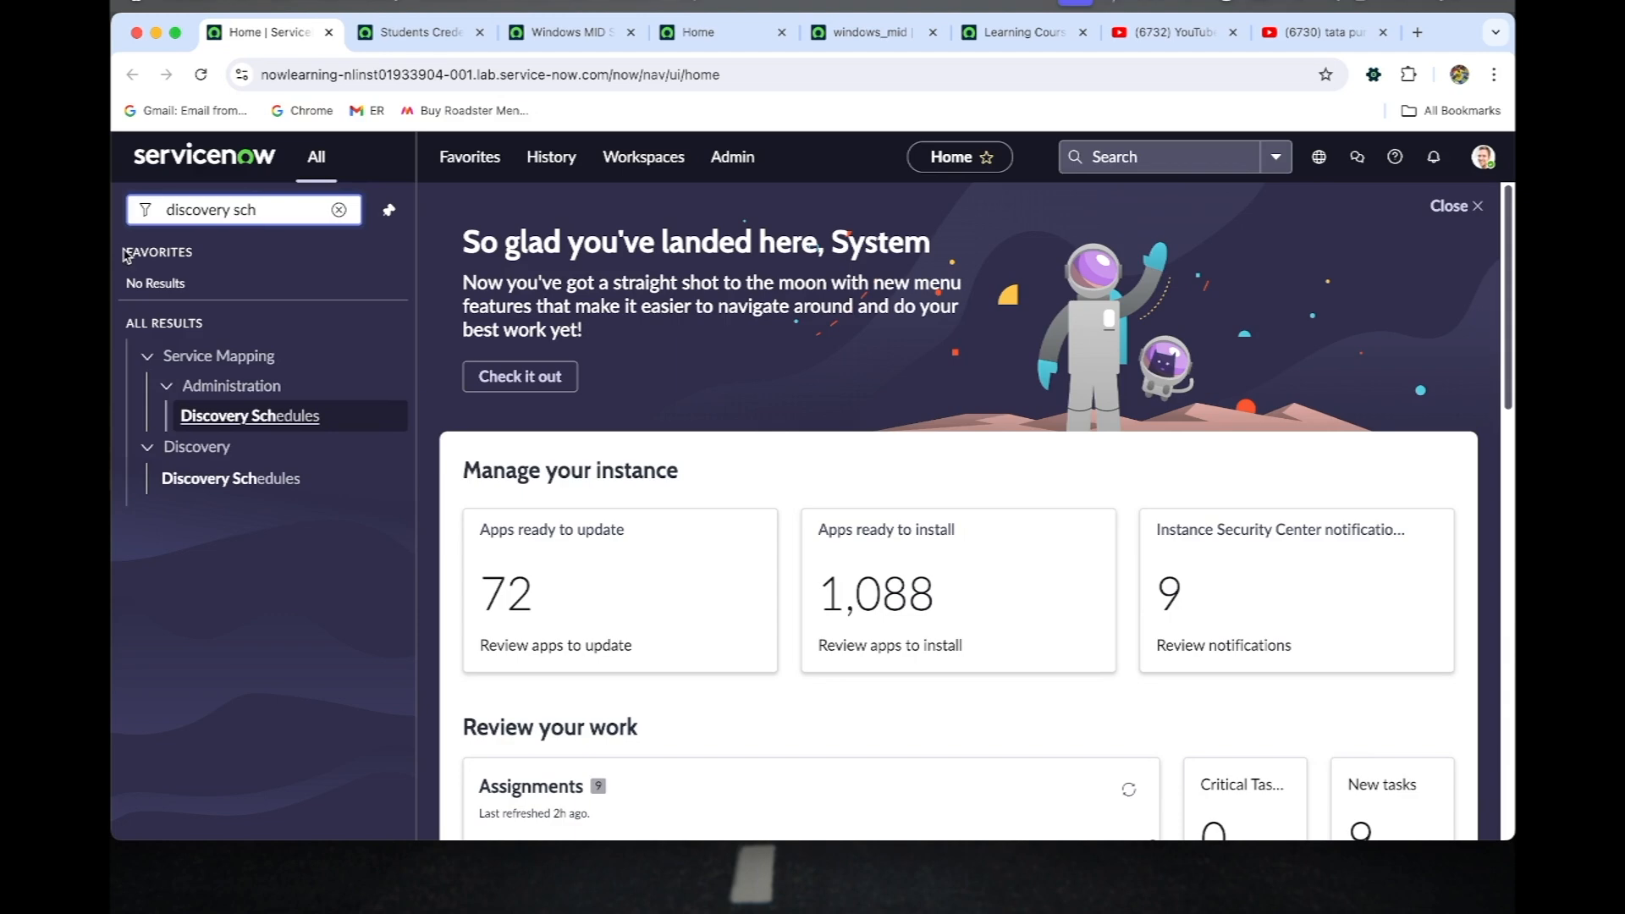
middle_click(245, 480)
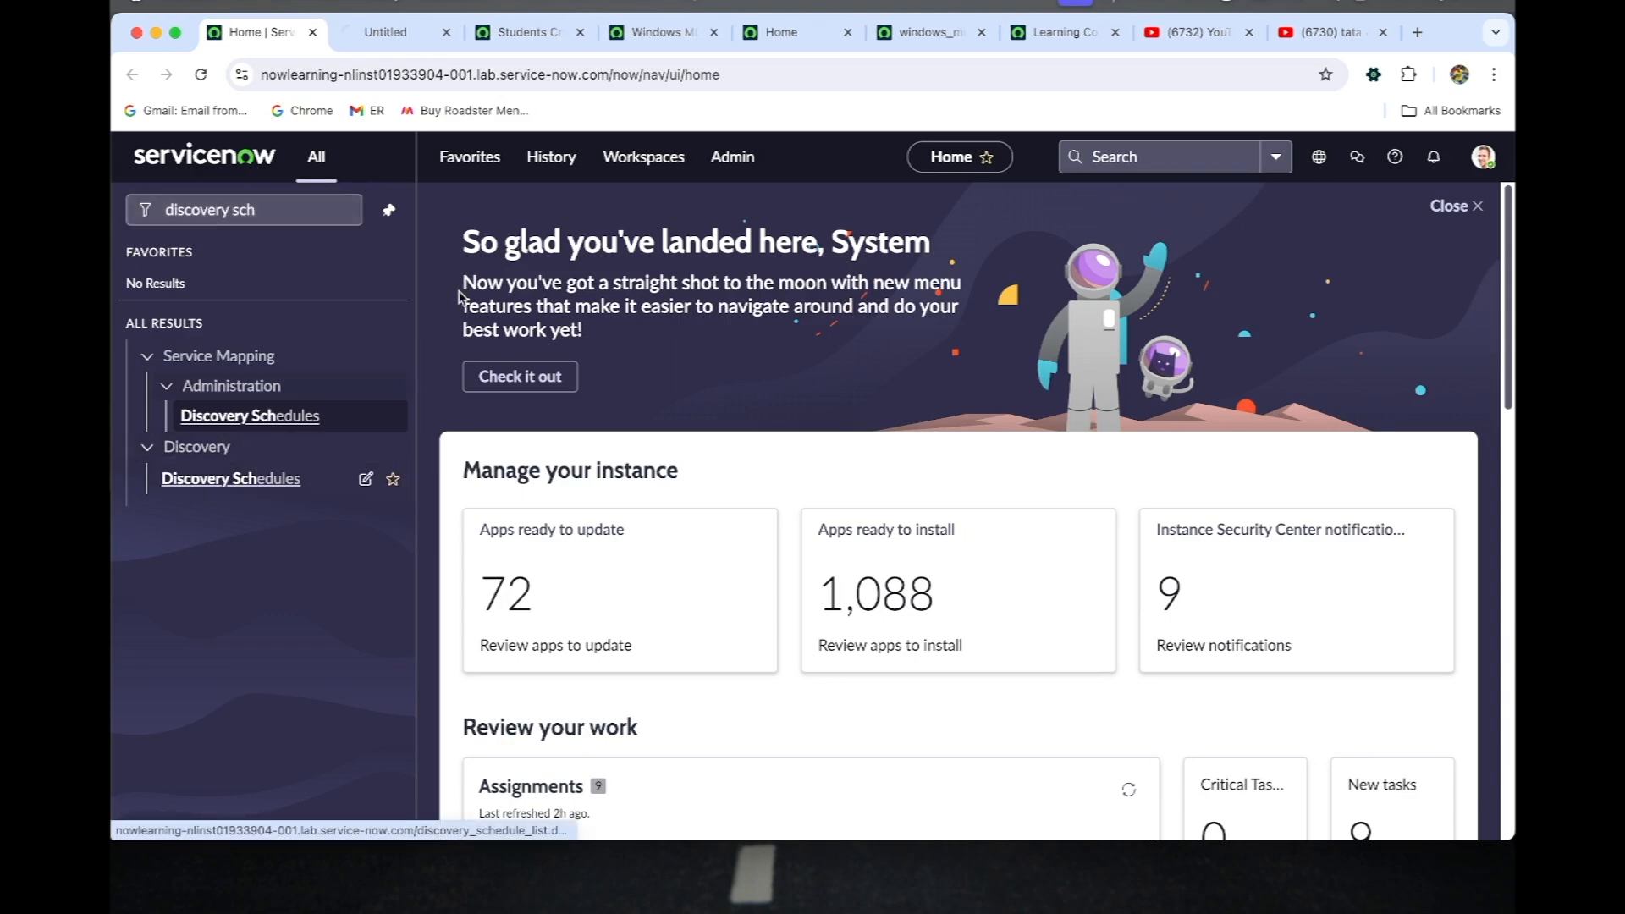
click(385, 32)
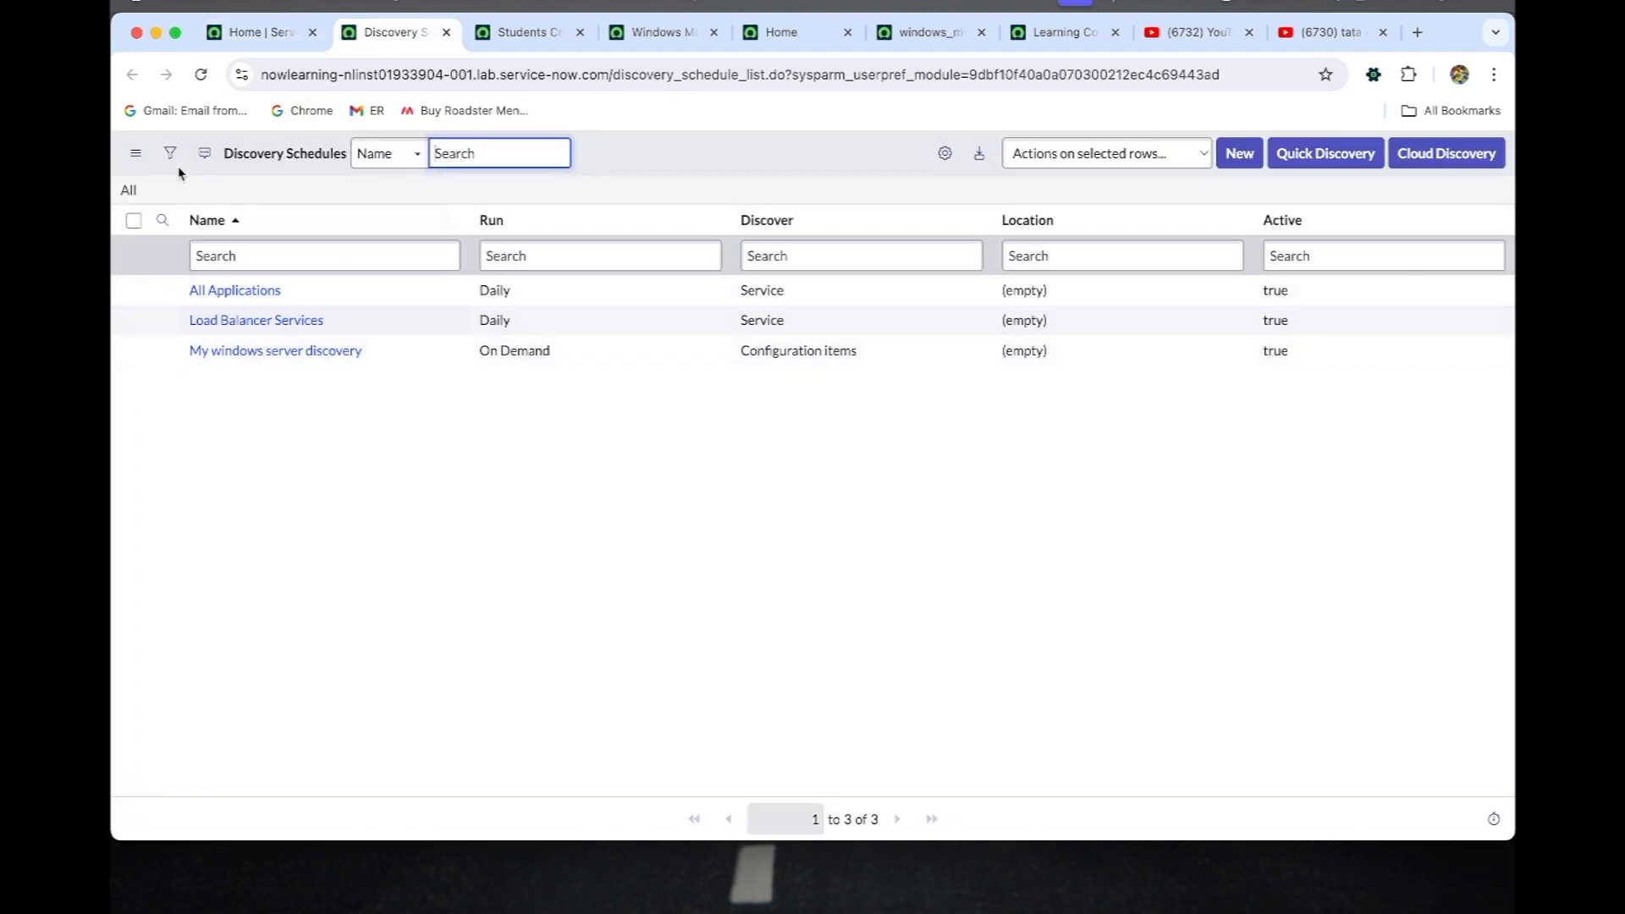
- Open the "My windows server discovery" schedule in a separate browser tab and start an immediate discovery with Discover now
shift+super+click(282, 356)
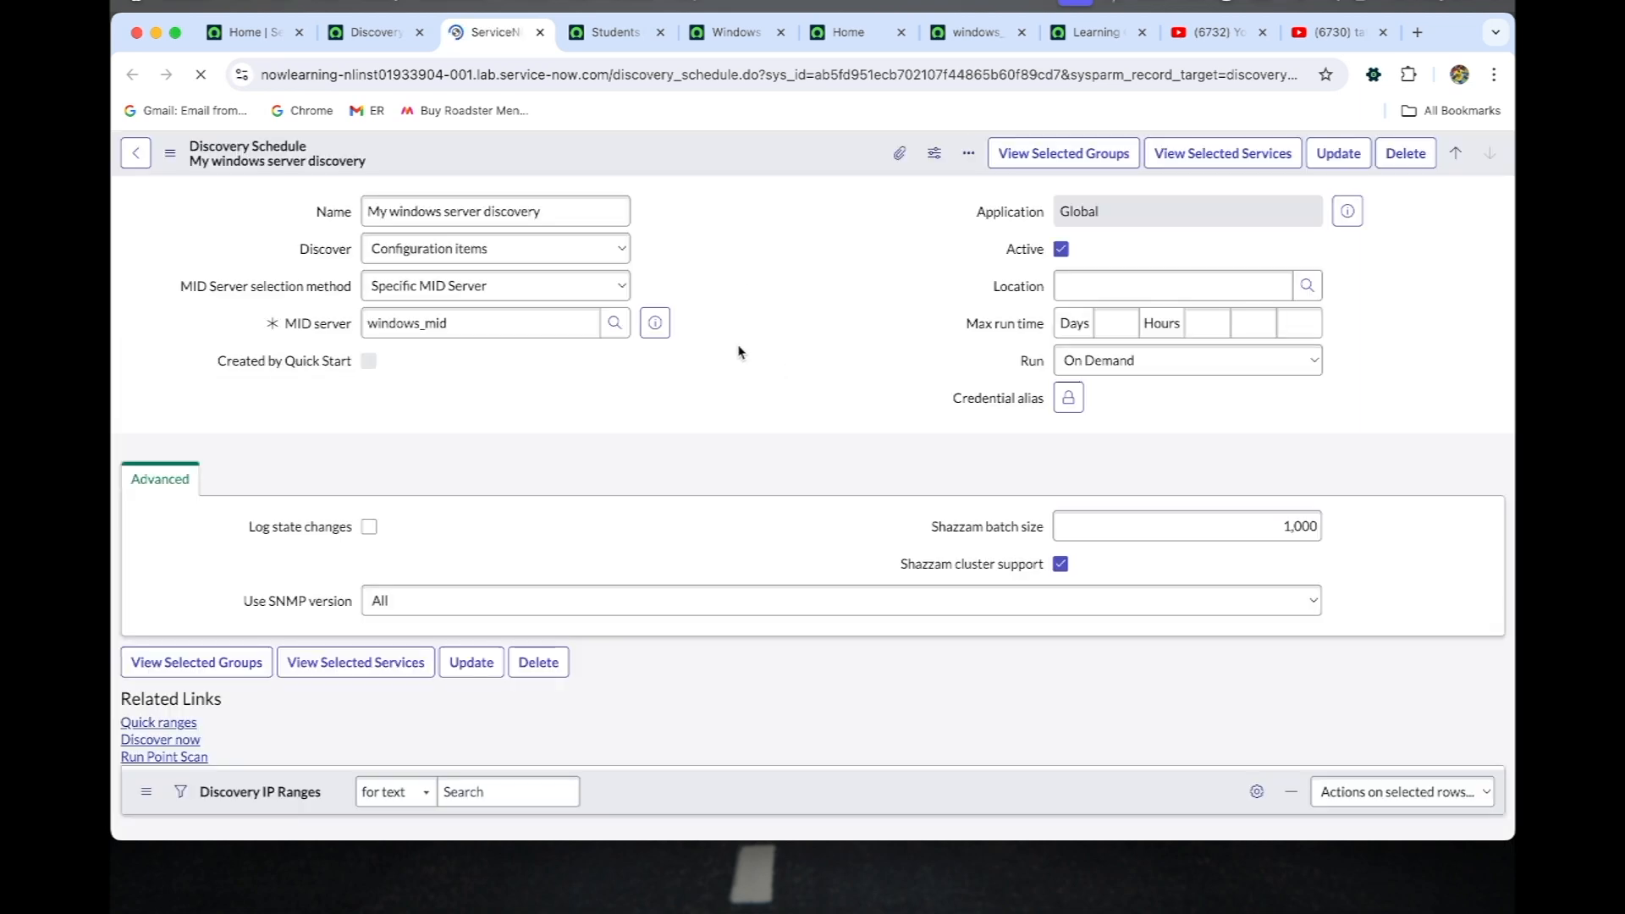
scroll(703, 372, down, 2)
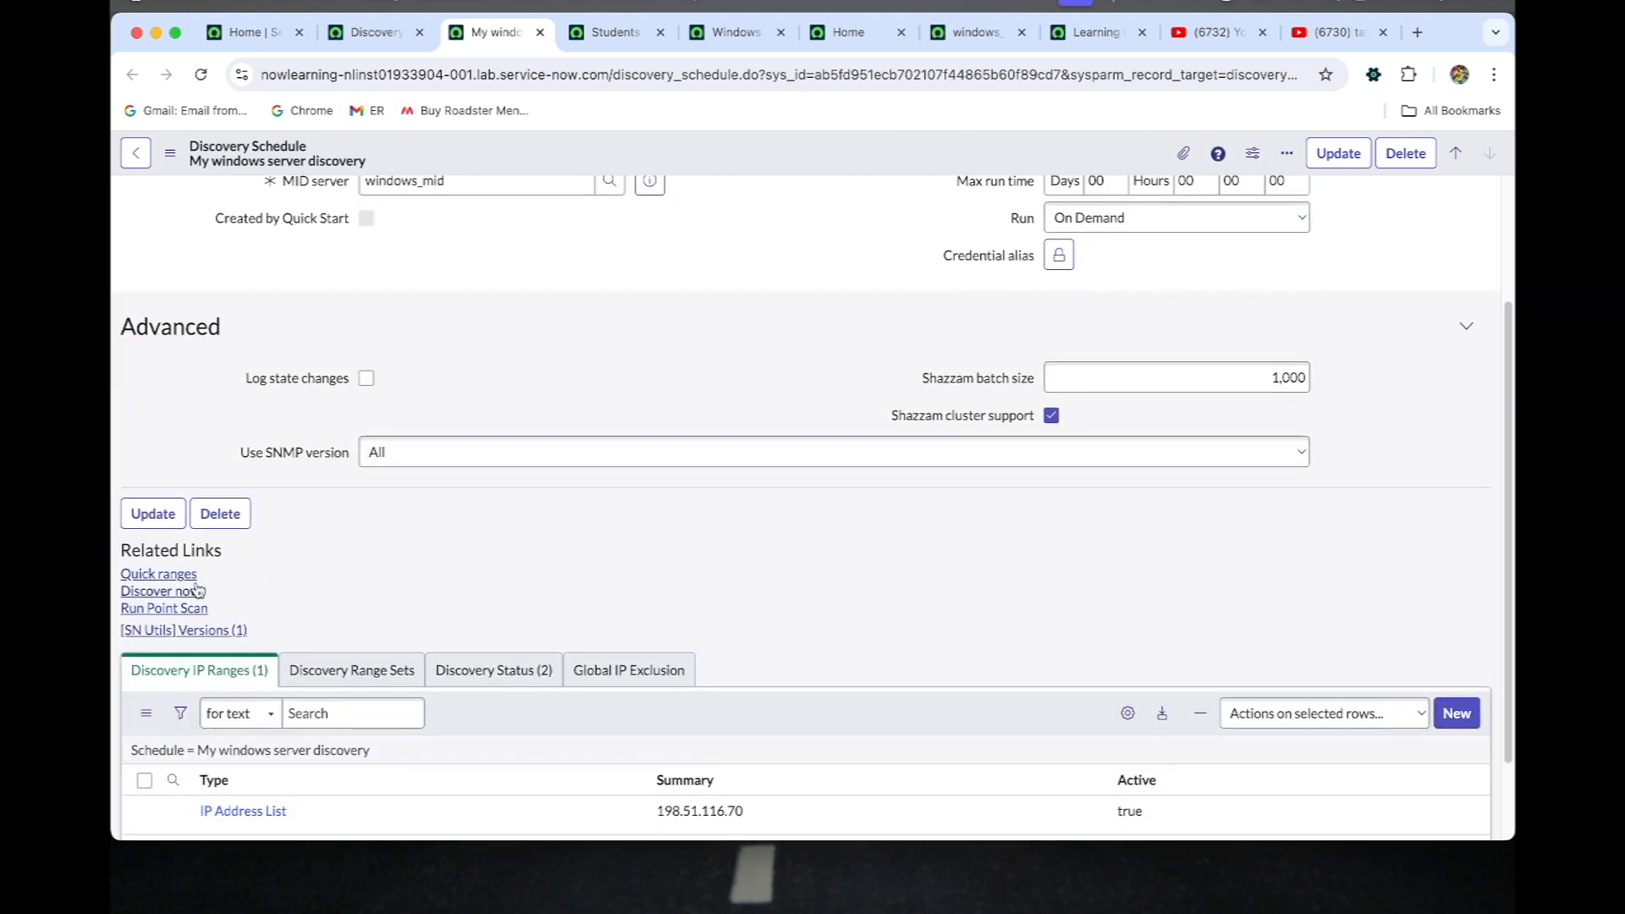
click(188, 592)
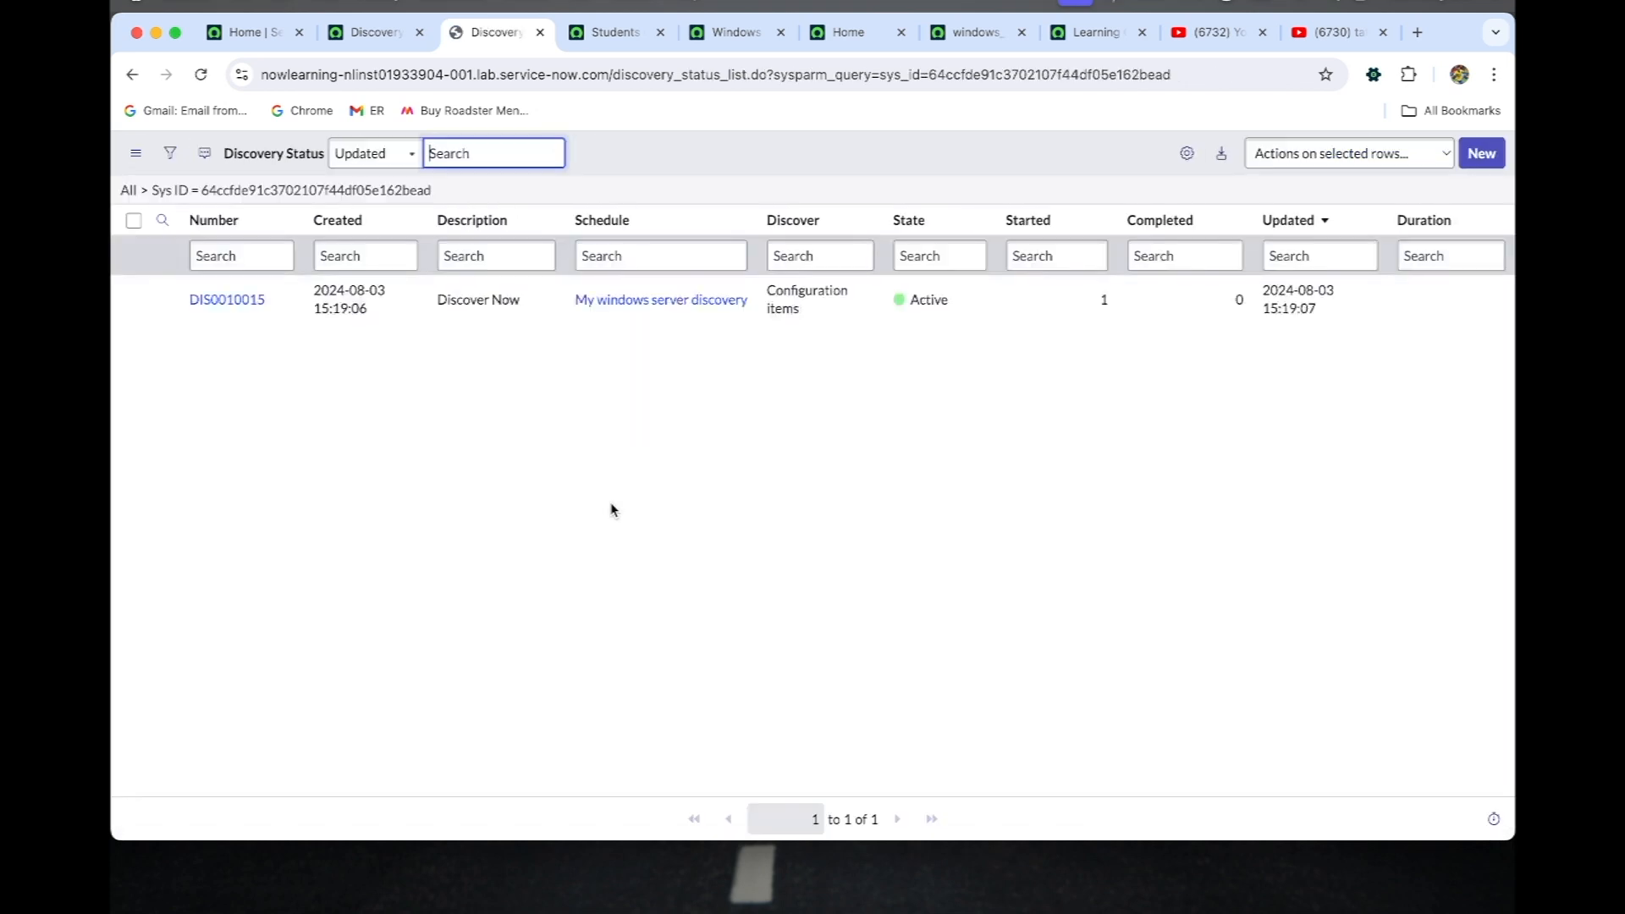
- Open the new discovery run's status record in a separate browser tab, reload it, and view its Devices list
click(239, 303)
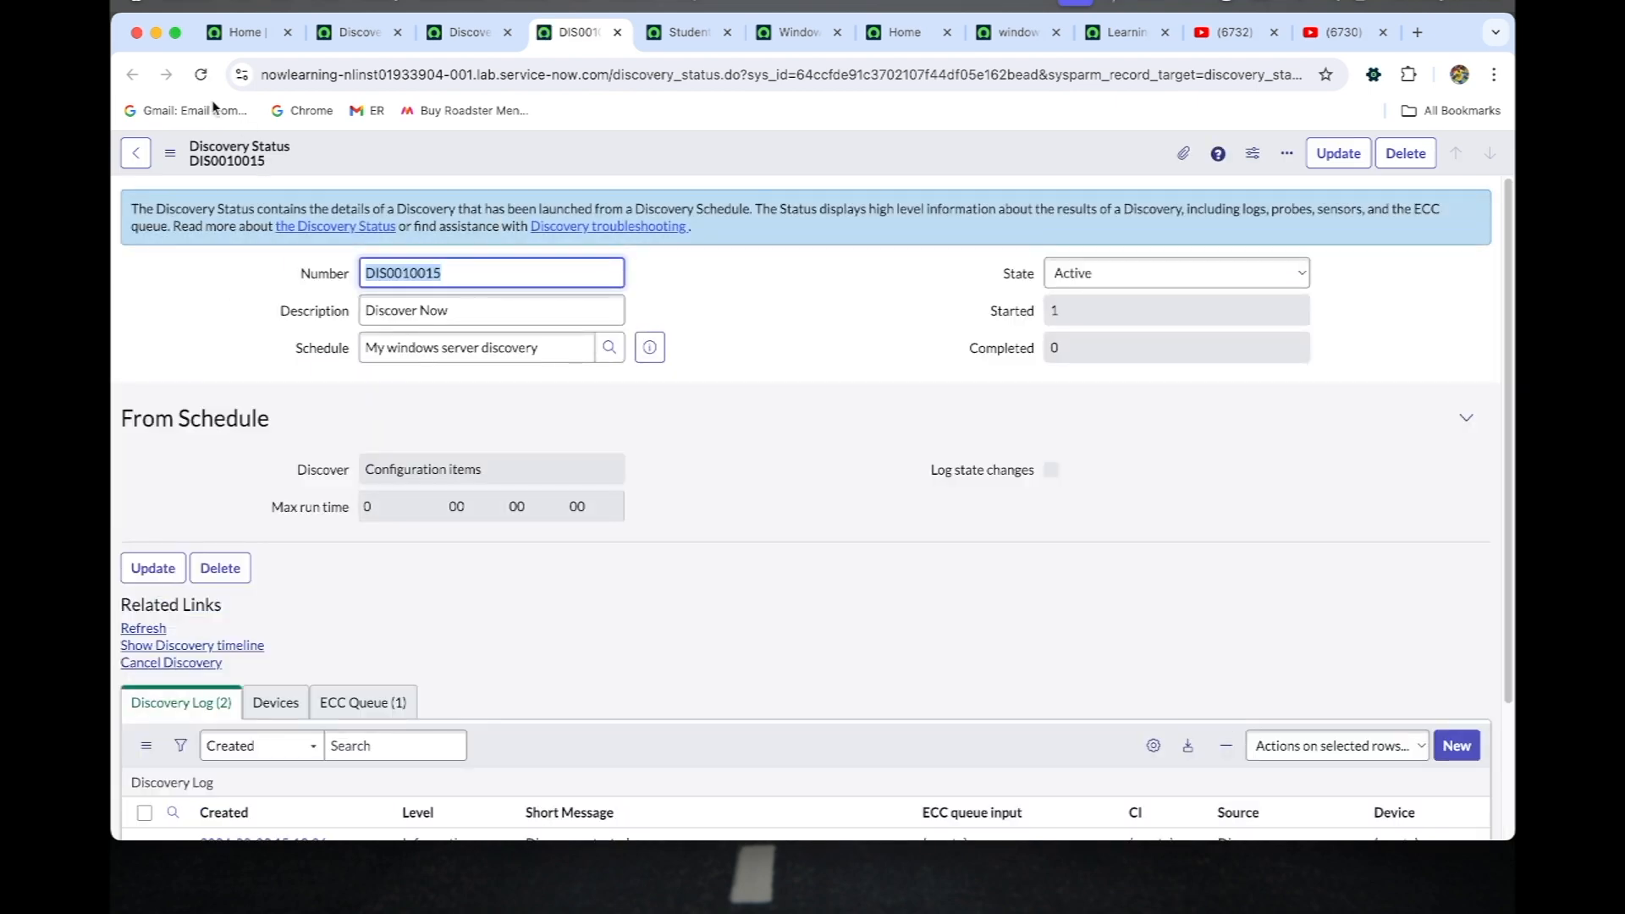
click(200, 75)
scroll(389, 588, down, 3)
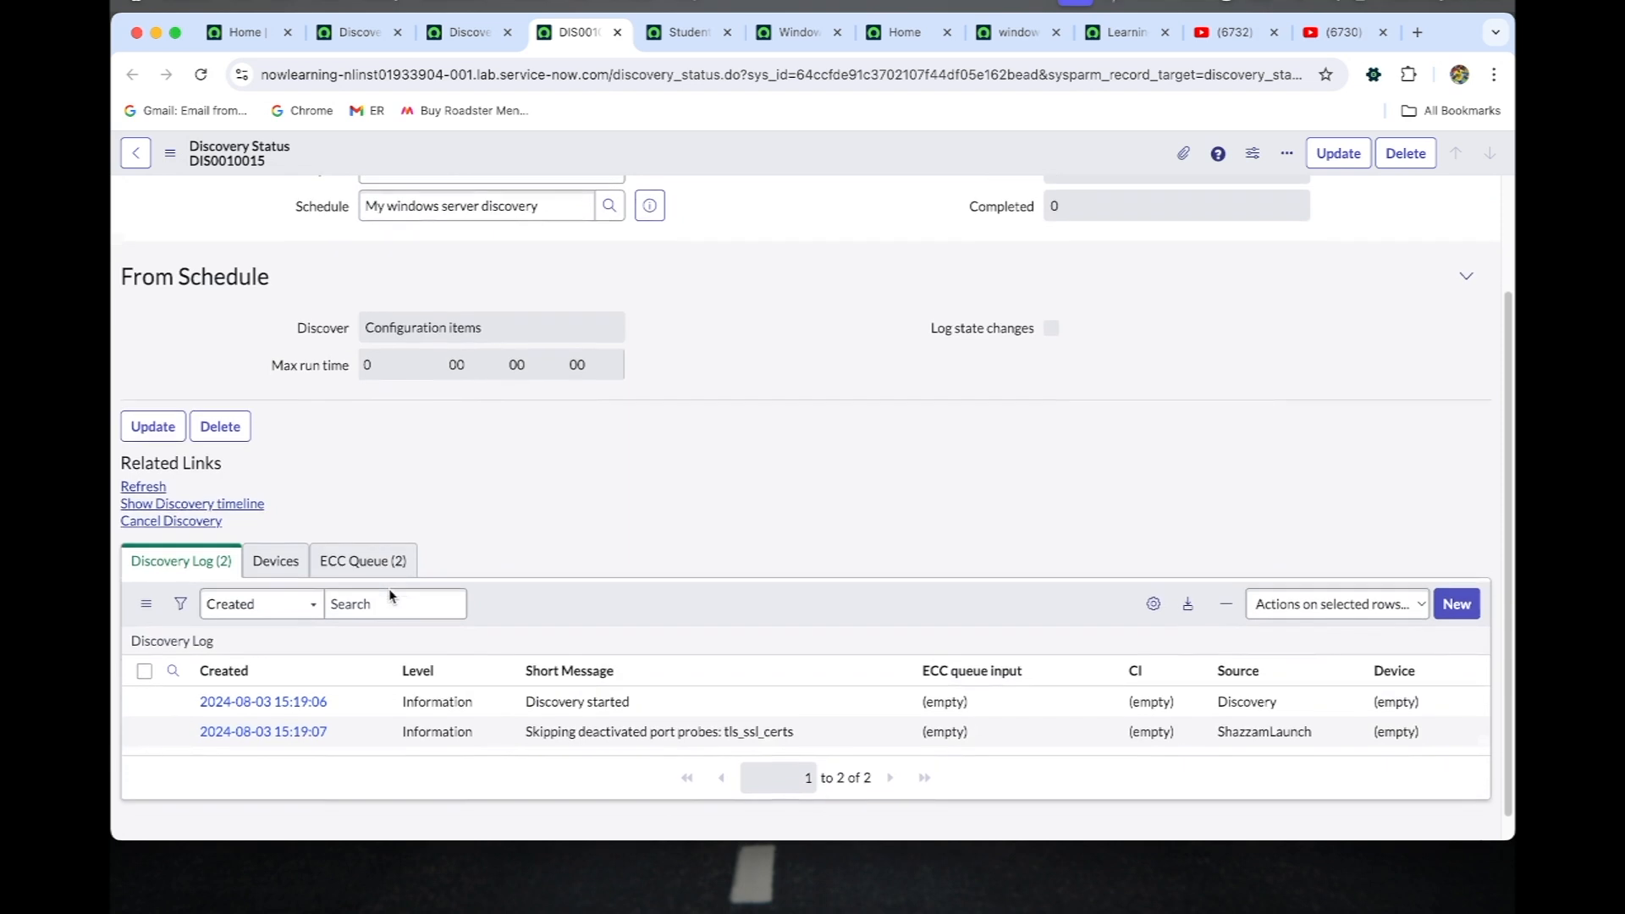
click(389, 587)
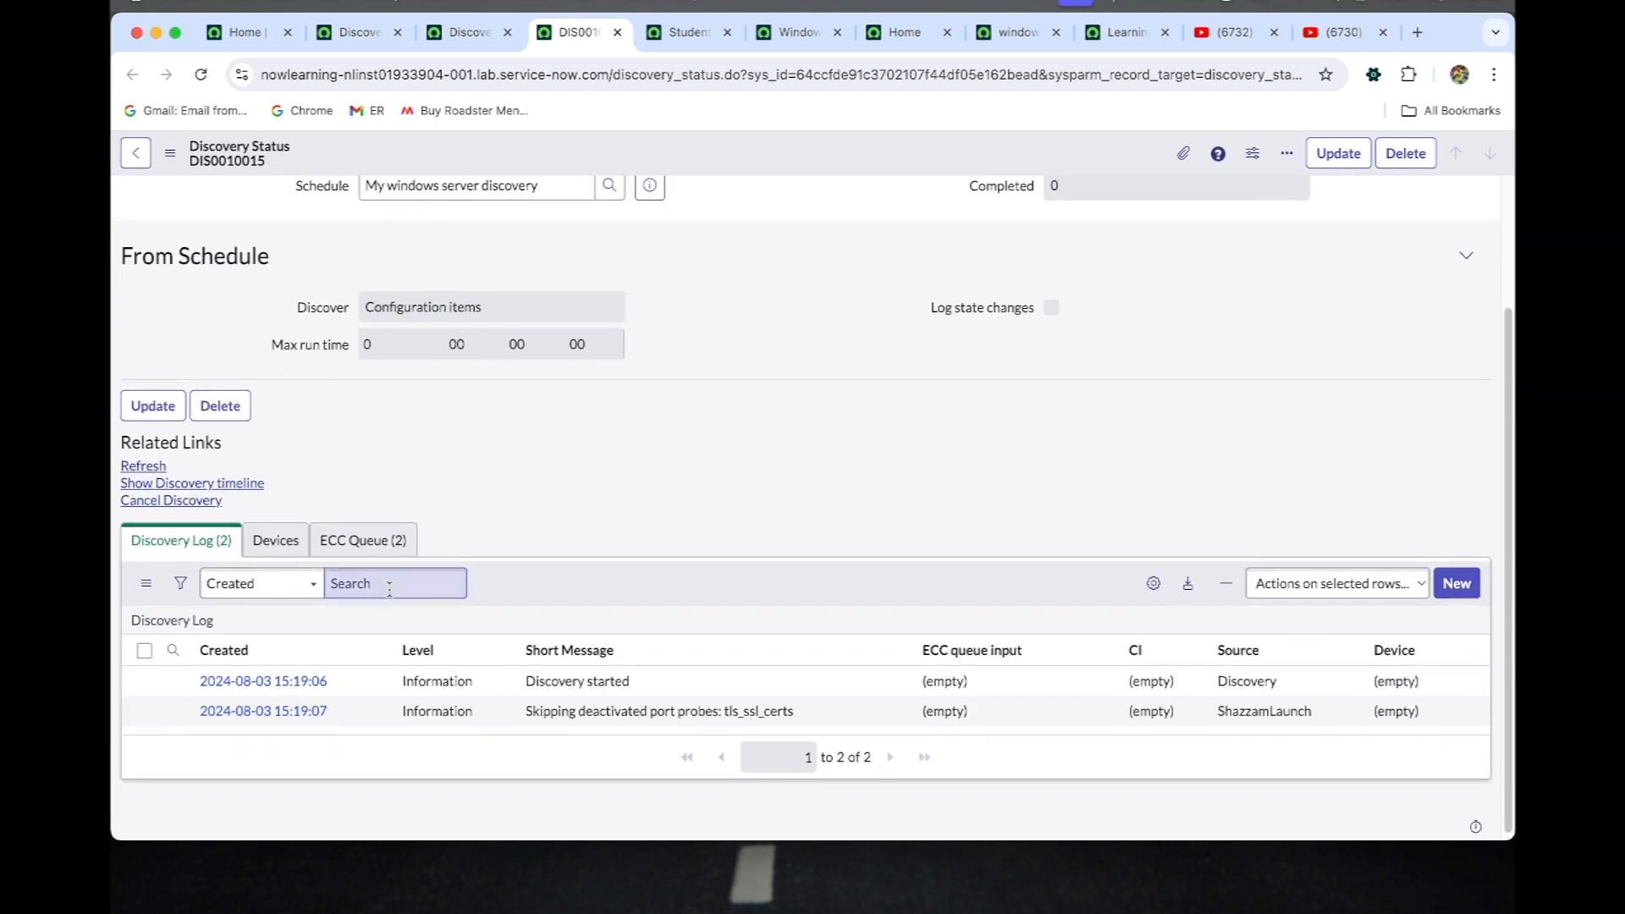
click(282, 547)
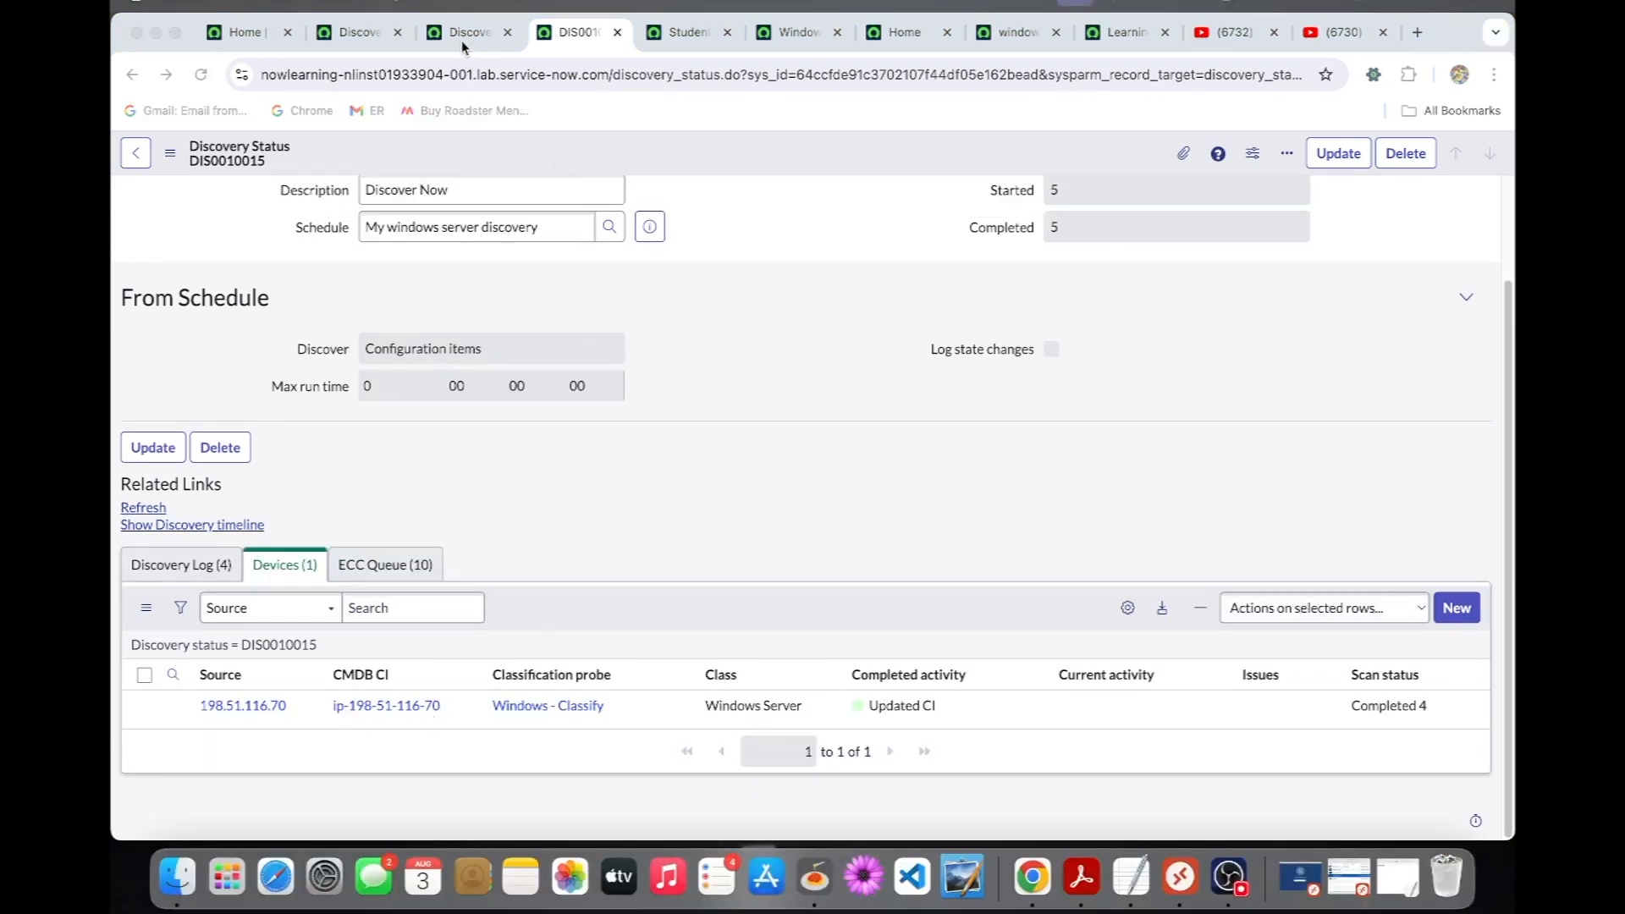
- Review the discovery status record's ECC Queue and Discovery Log, and check the run's overall state
click(464, 42)
click(559, 31)
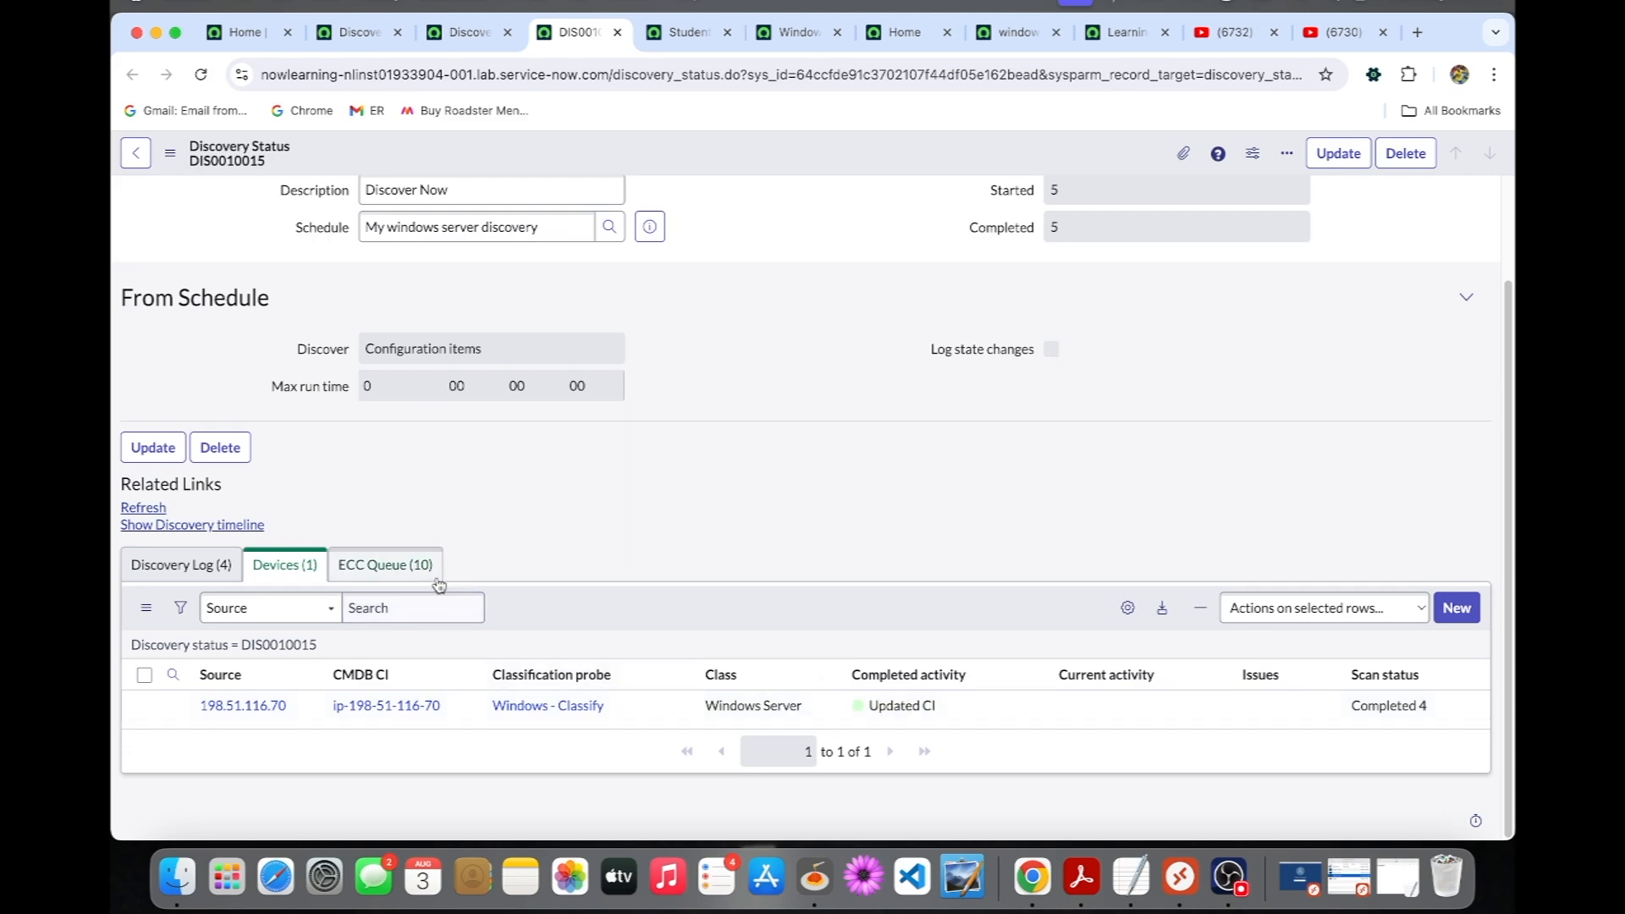
click(385, 565)
click(181, 565)
scroll(525, 508, up, 3)
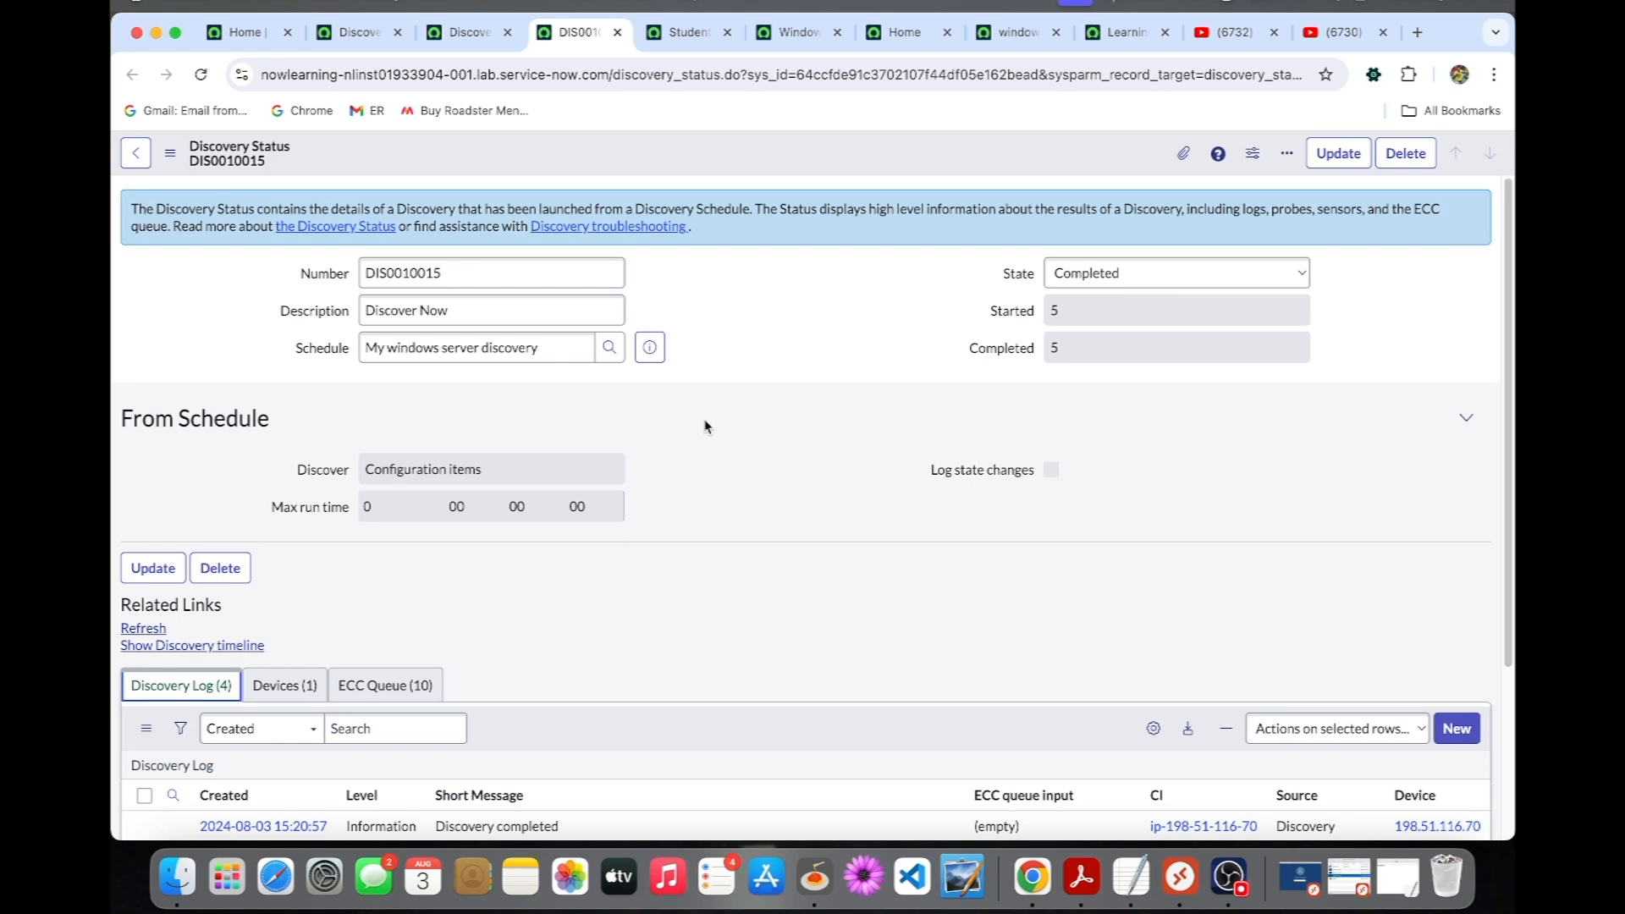
- Switch to the MID server's remote desktop, open Windows PowerShell and query its version with $PSVersionTable
key(super+Tab)
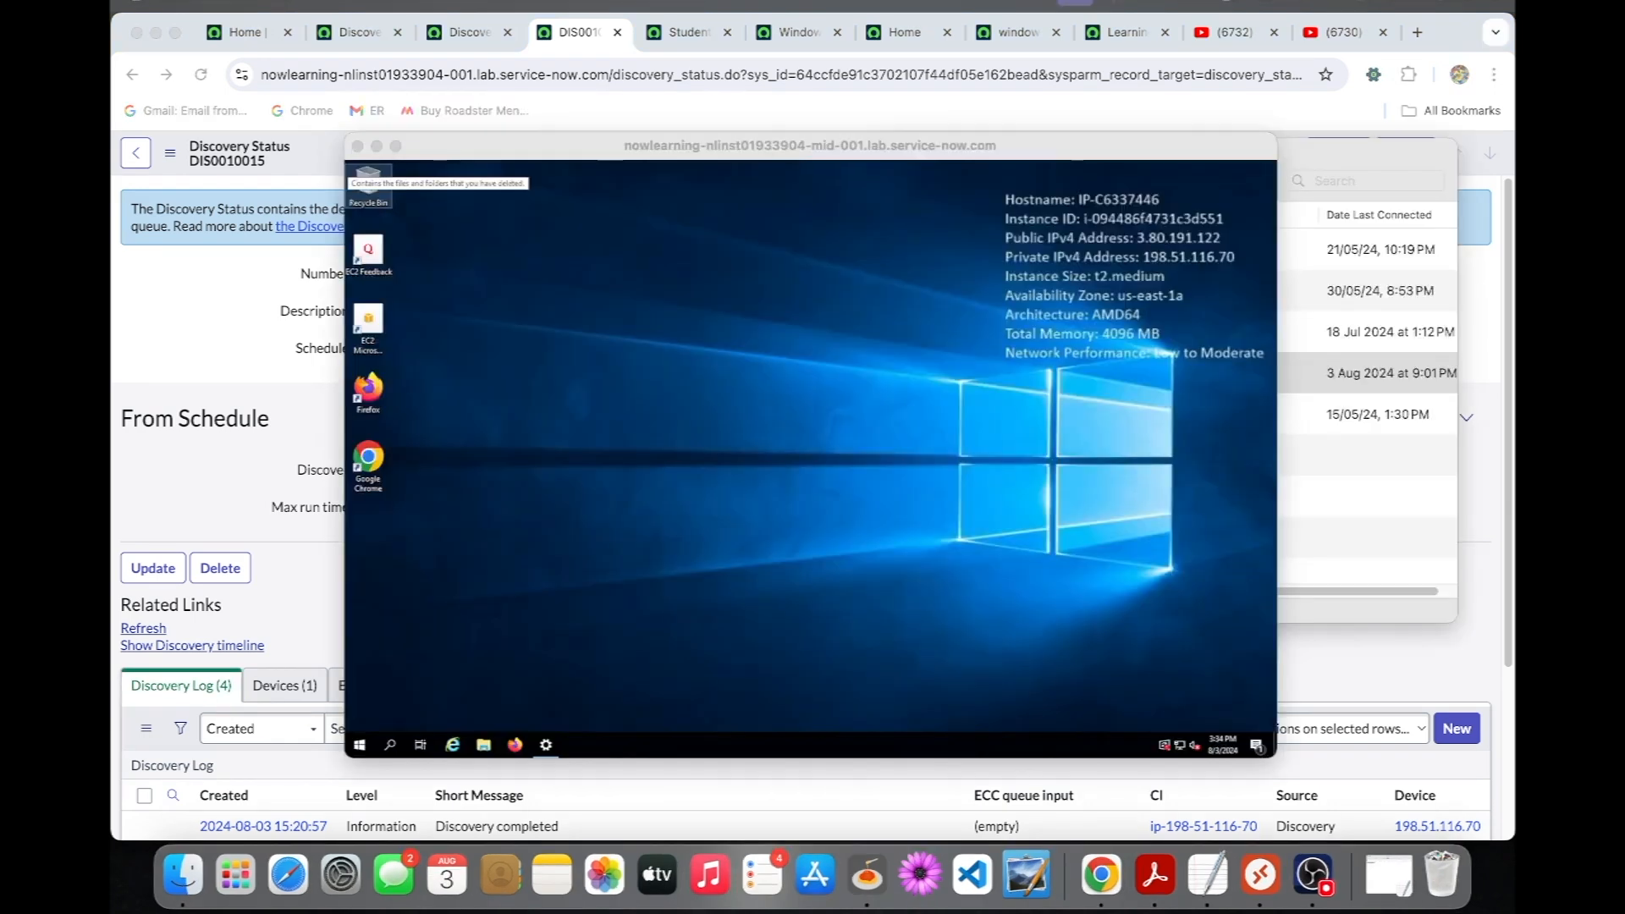
drag(459, 153, 575, 140)
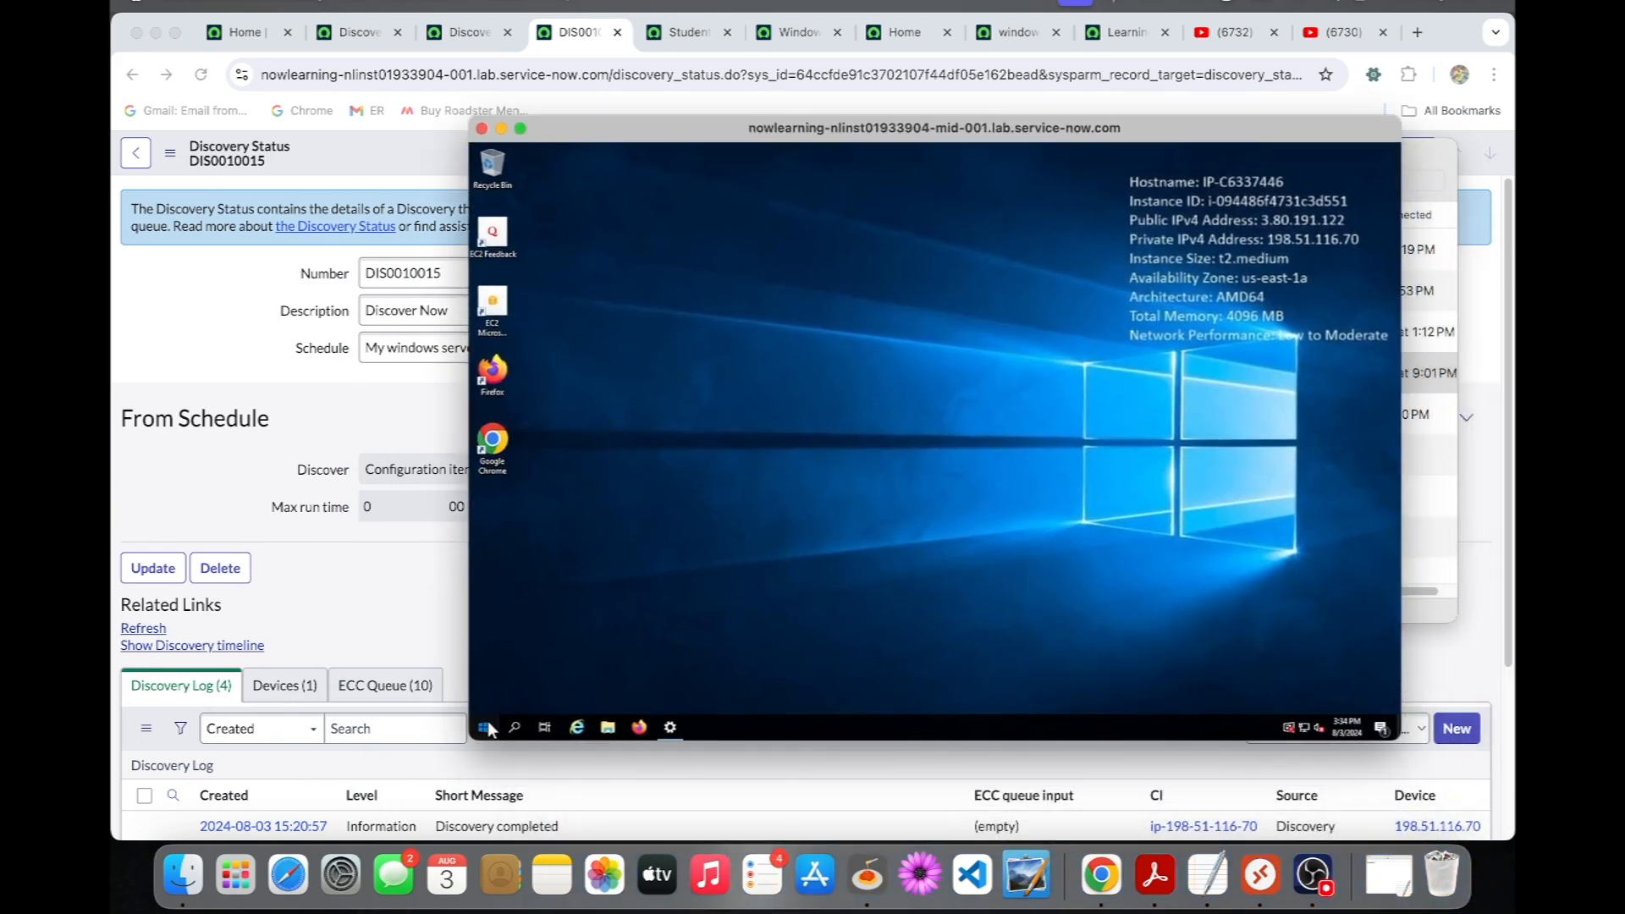
click(485, 728)
text(powe)
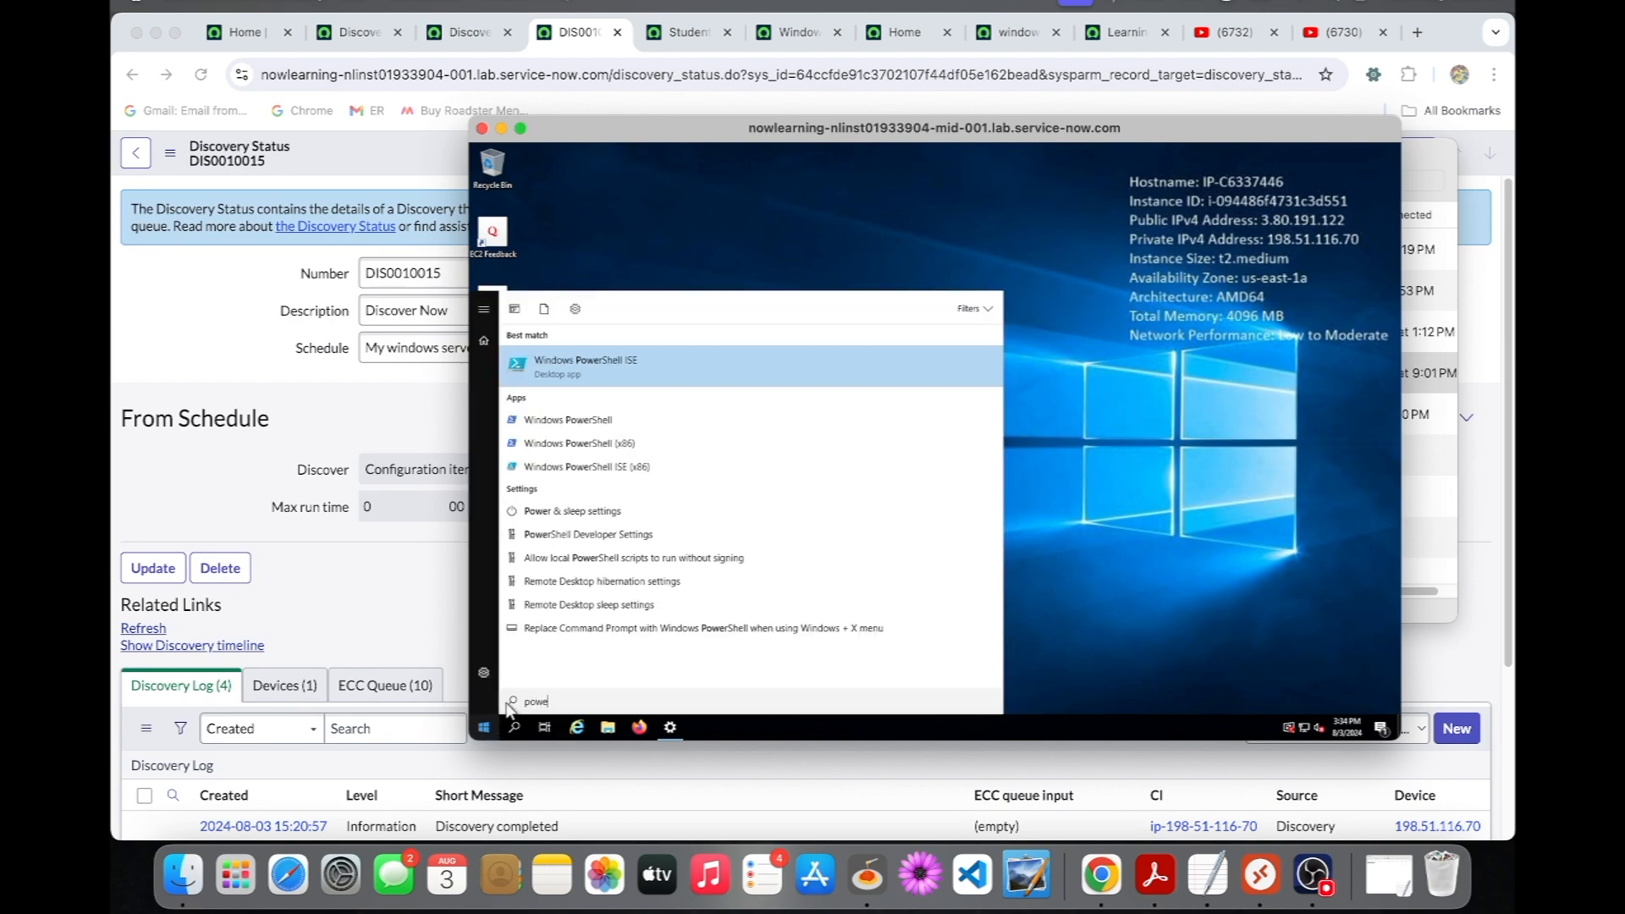
click(556, 424)
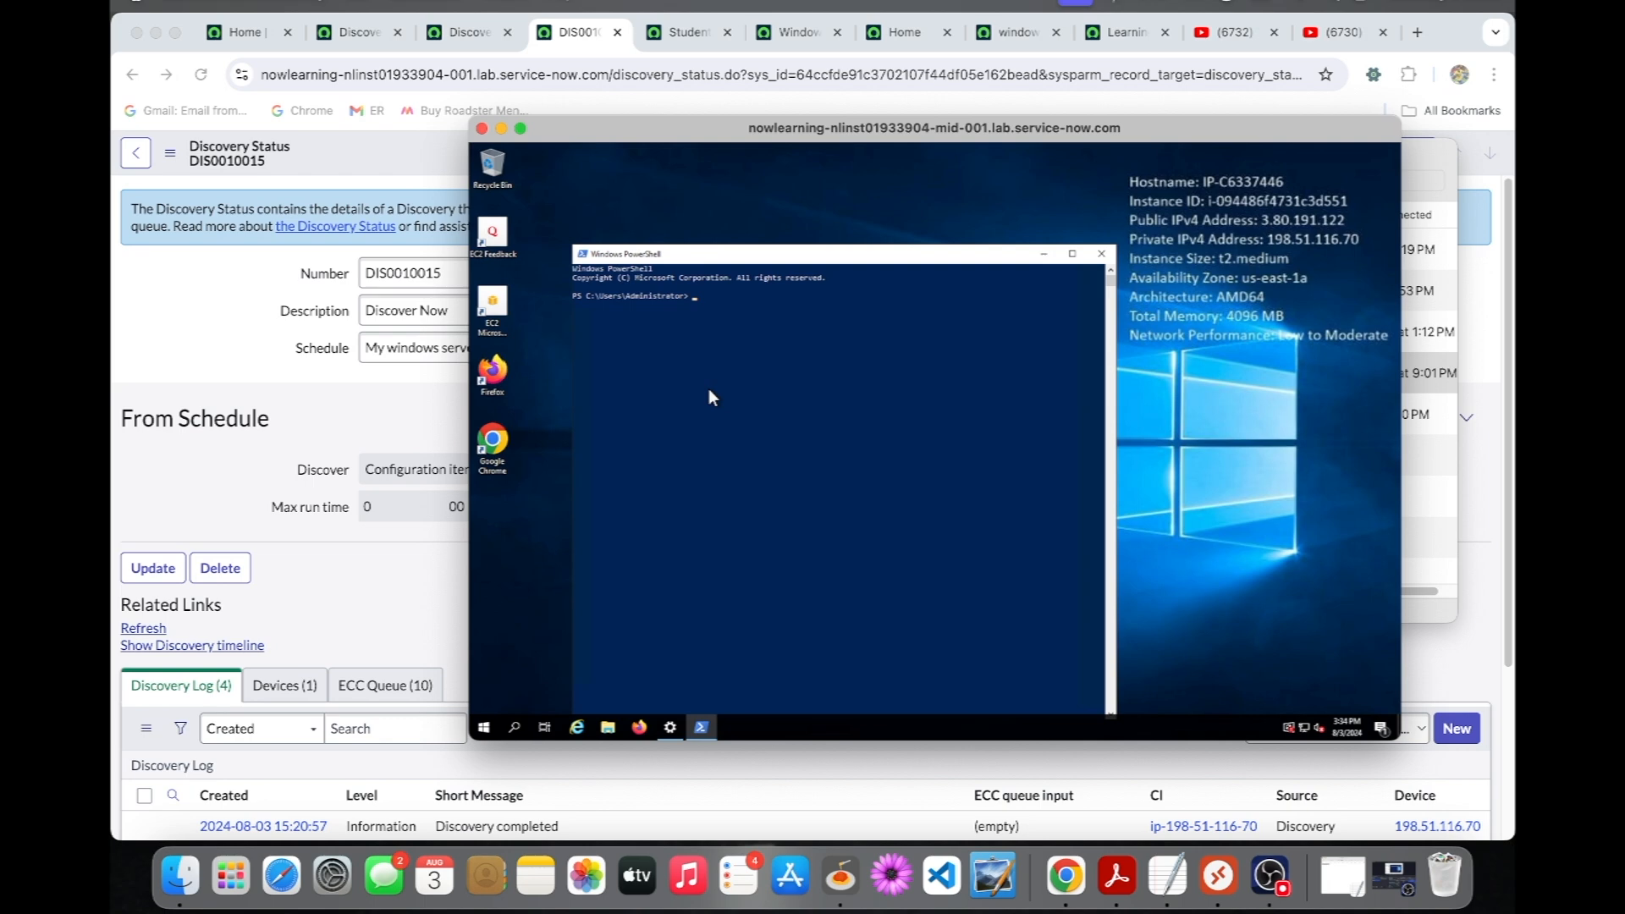
text($PSVersionTable)
key(Return)
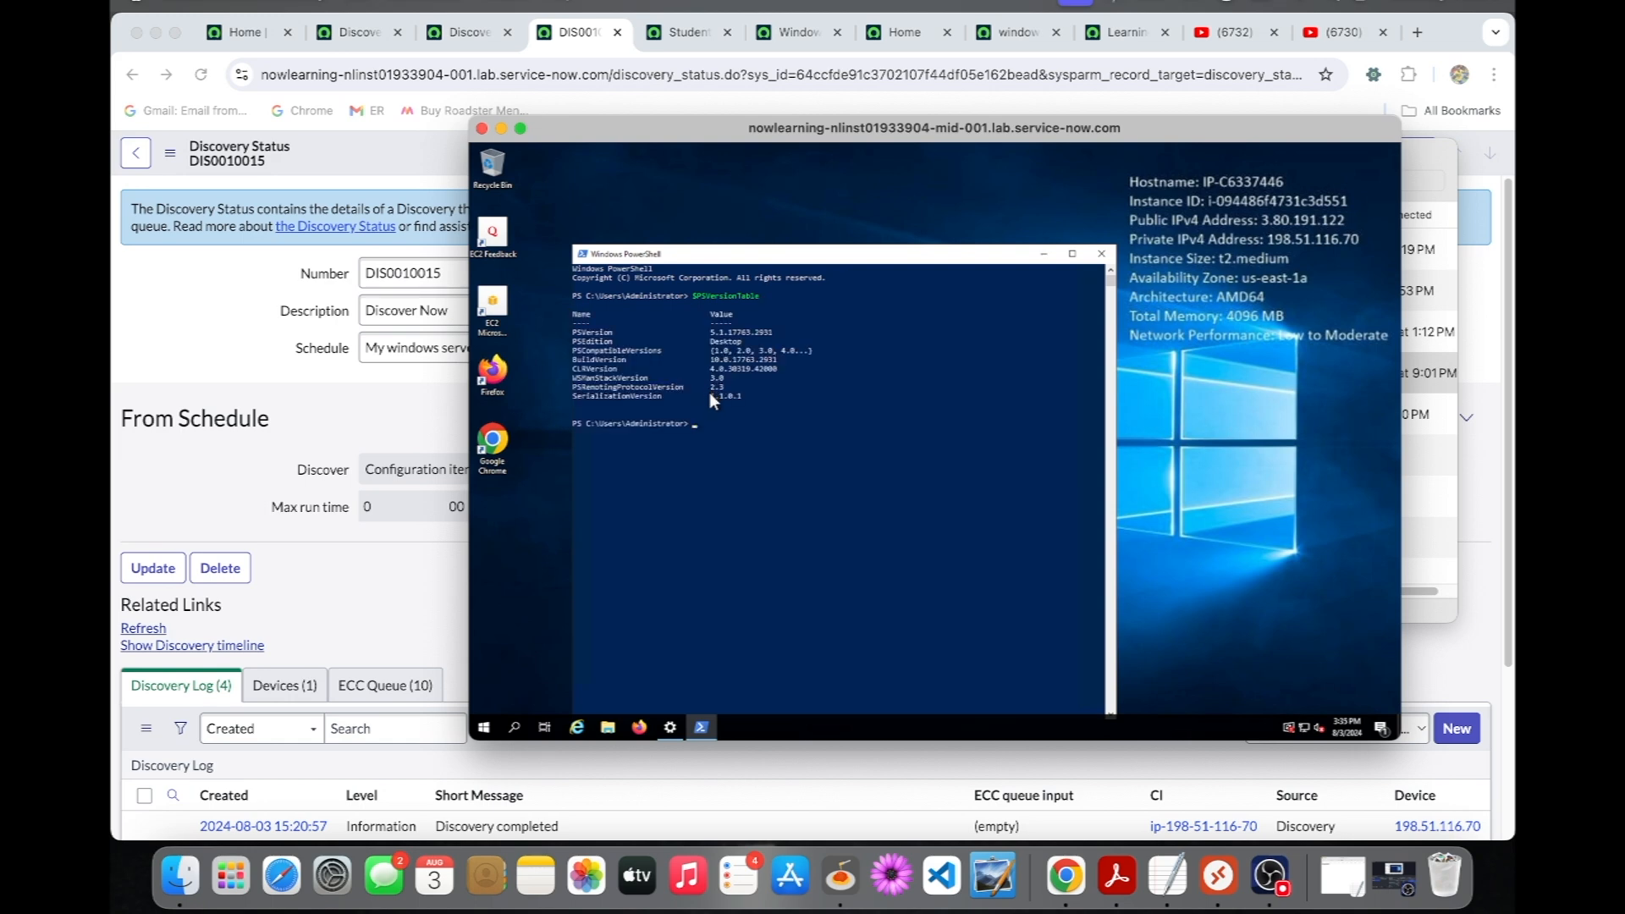
- Return to the ServiceNow home page, filter the navigator by "credentials" and open Discovery's Credentials list in a separate browser tab
click(504, 131)
click(479, 37)
click(381, 39)
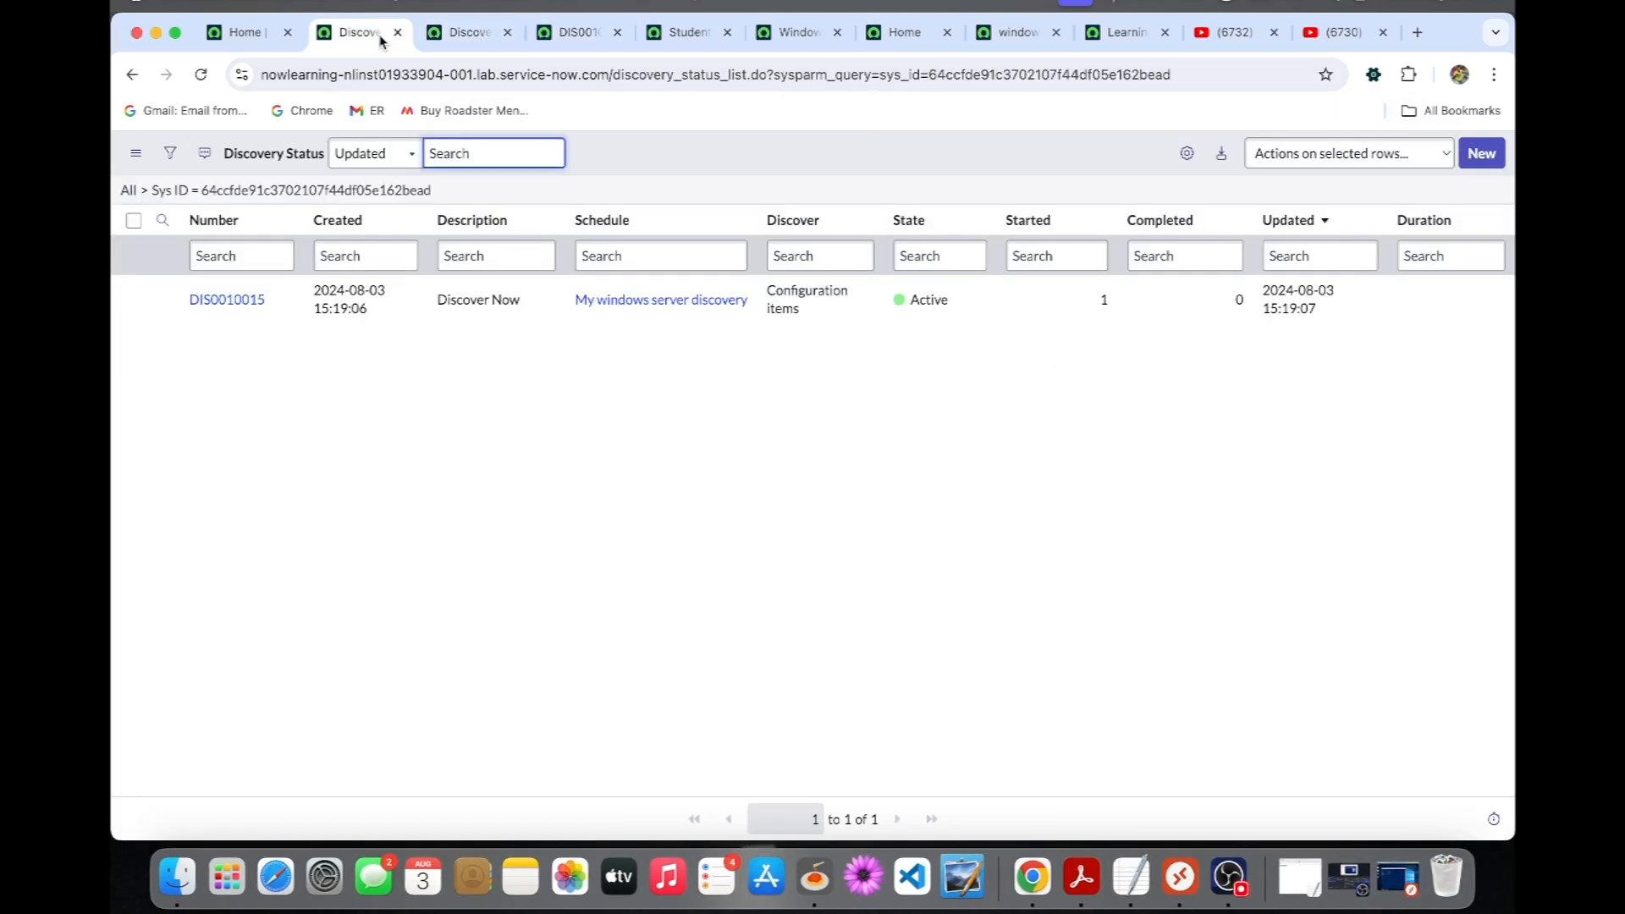
click(240, 32)
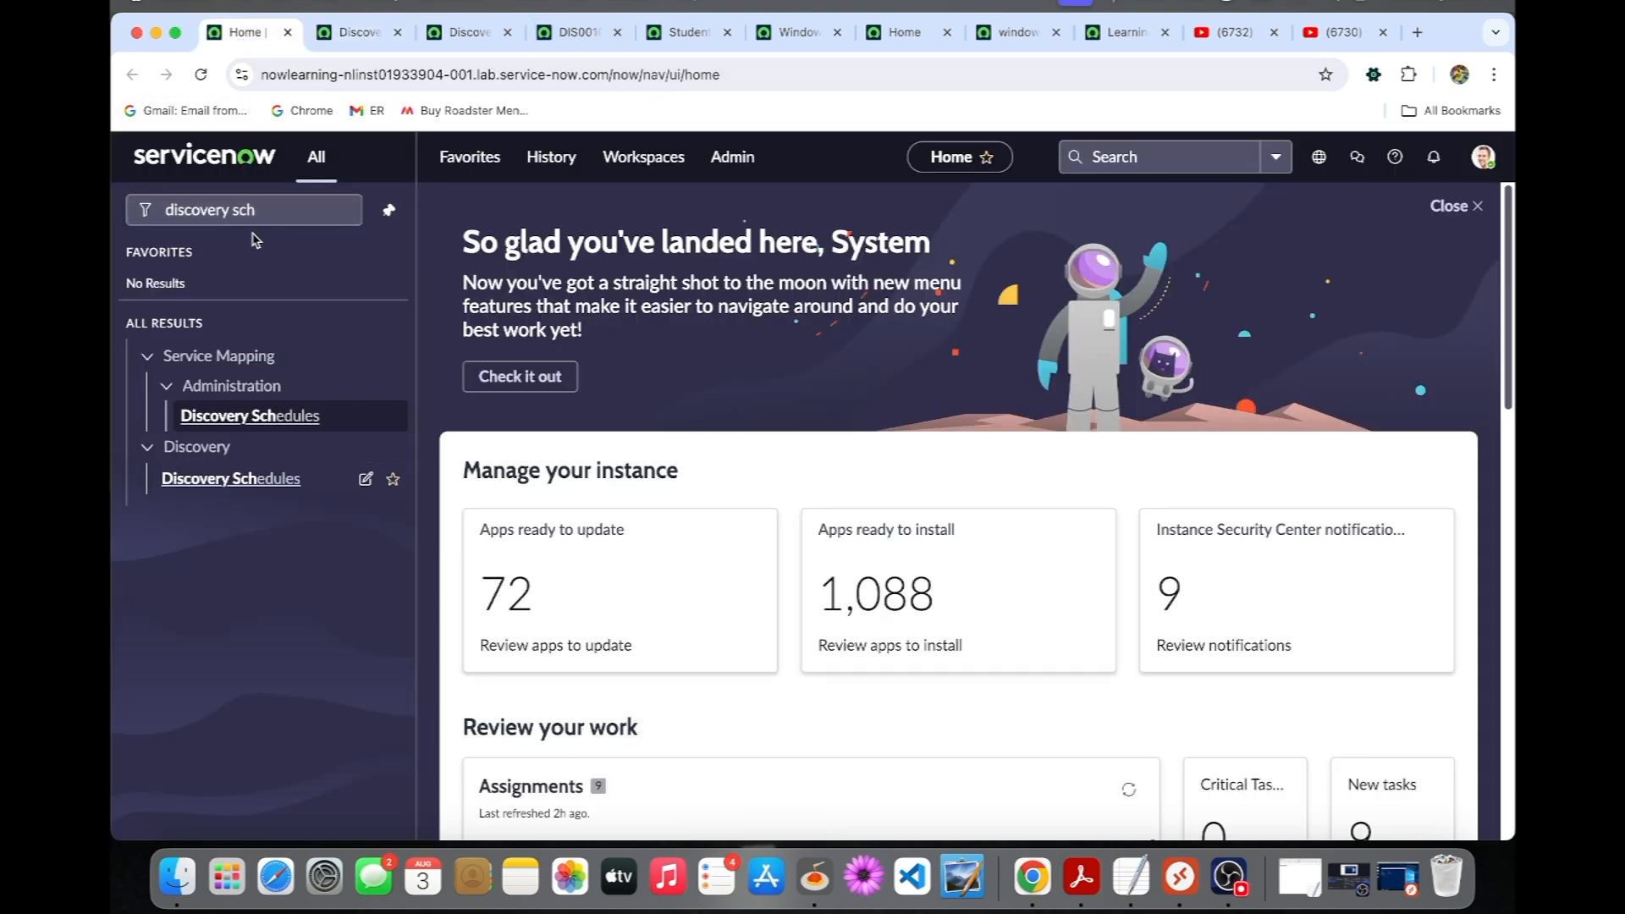
click(241, 209)
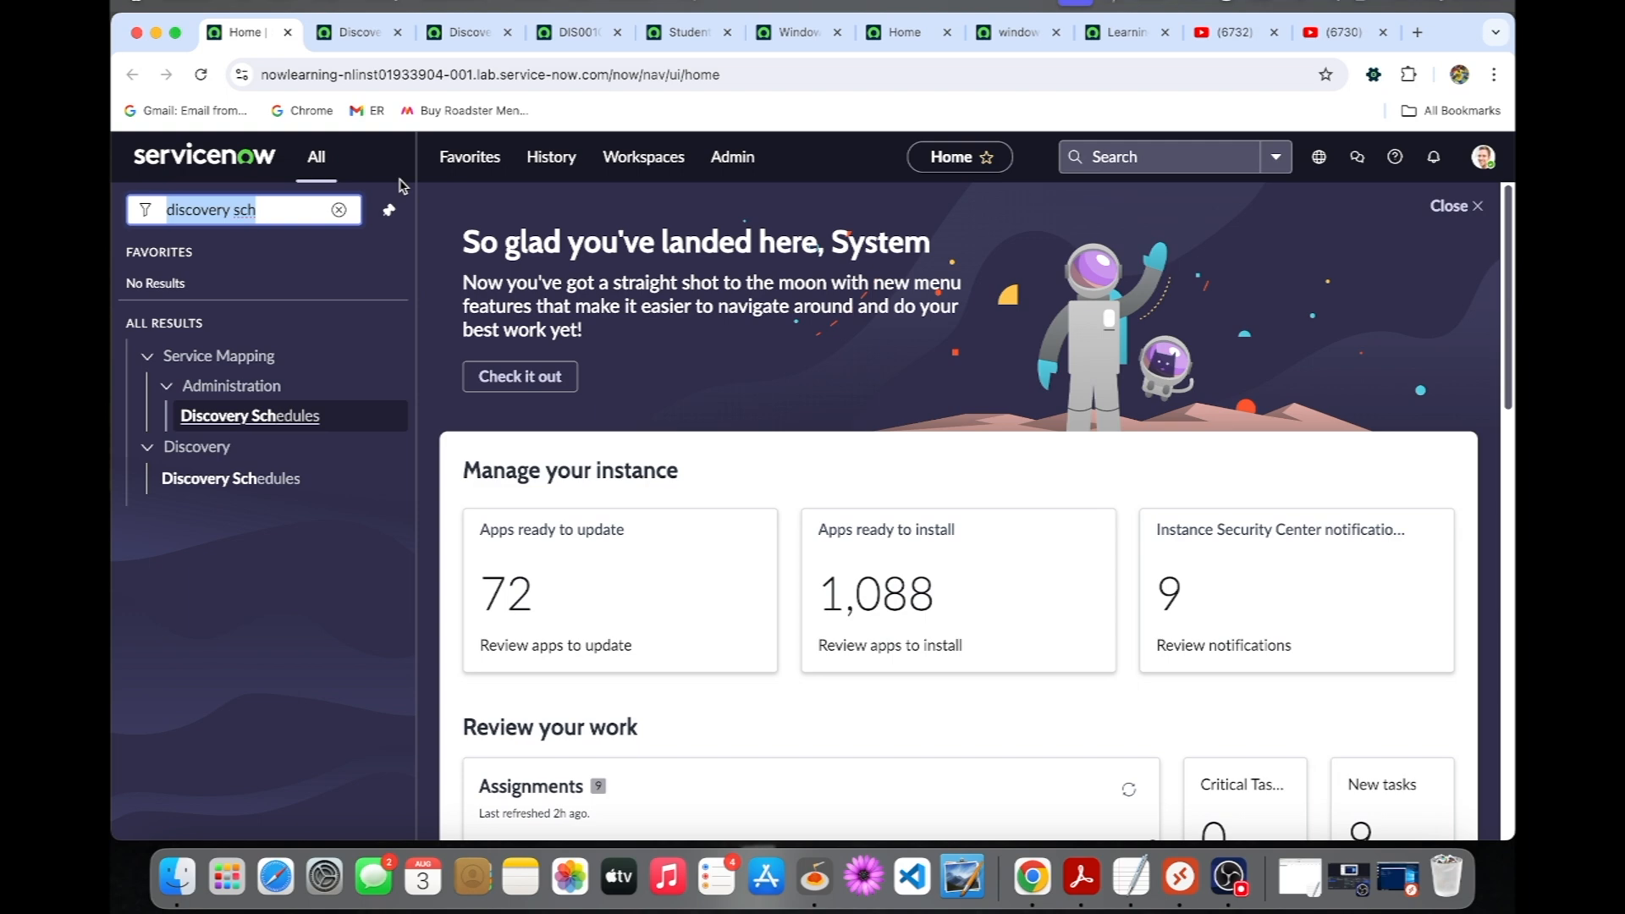
text(crede)
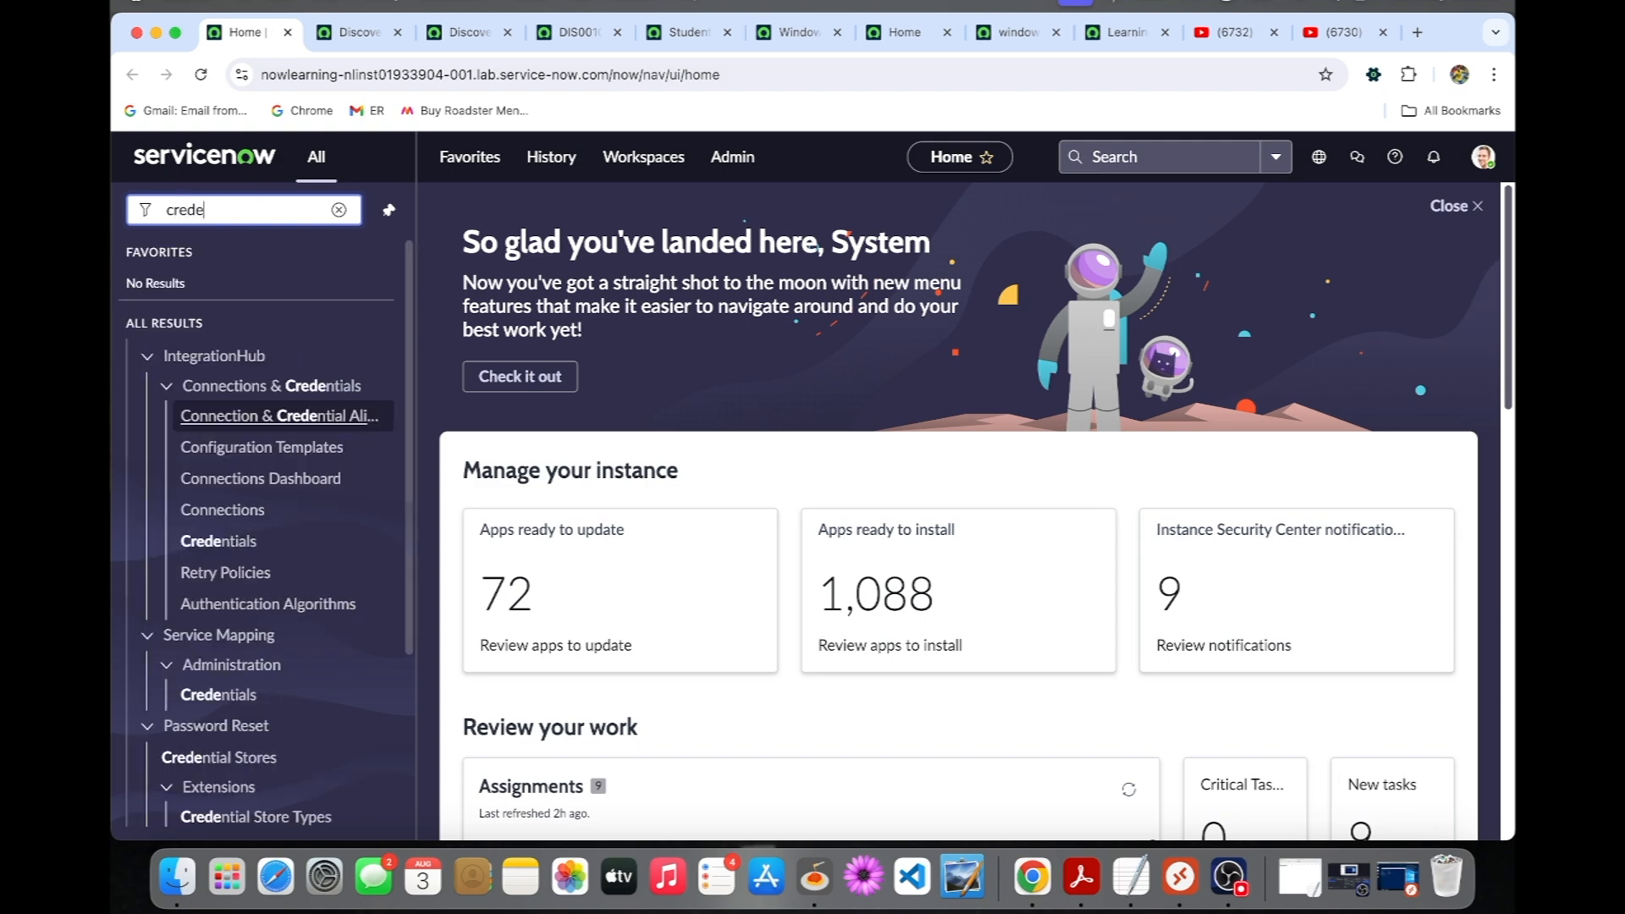
text(ntials)
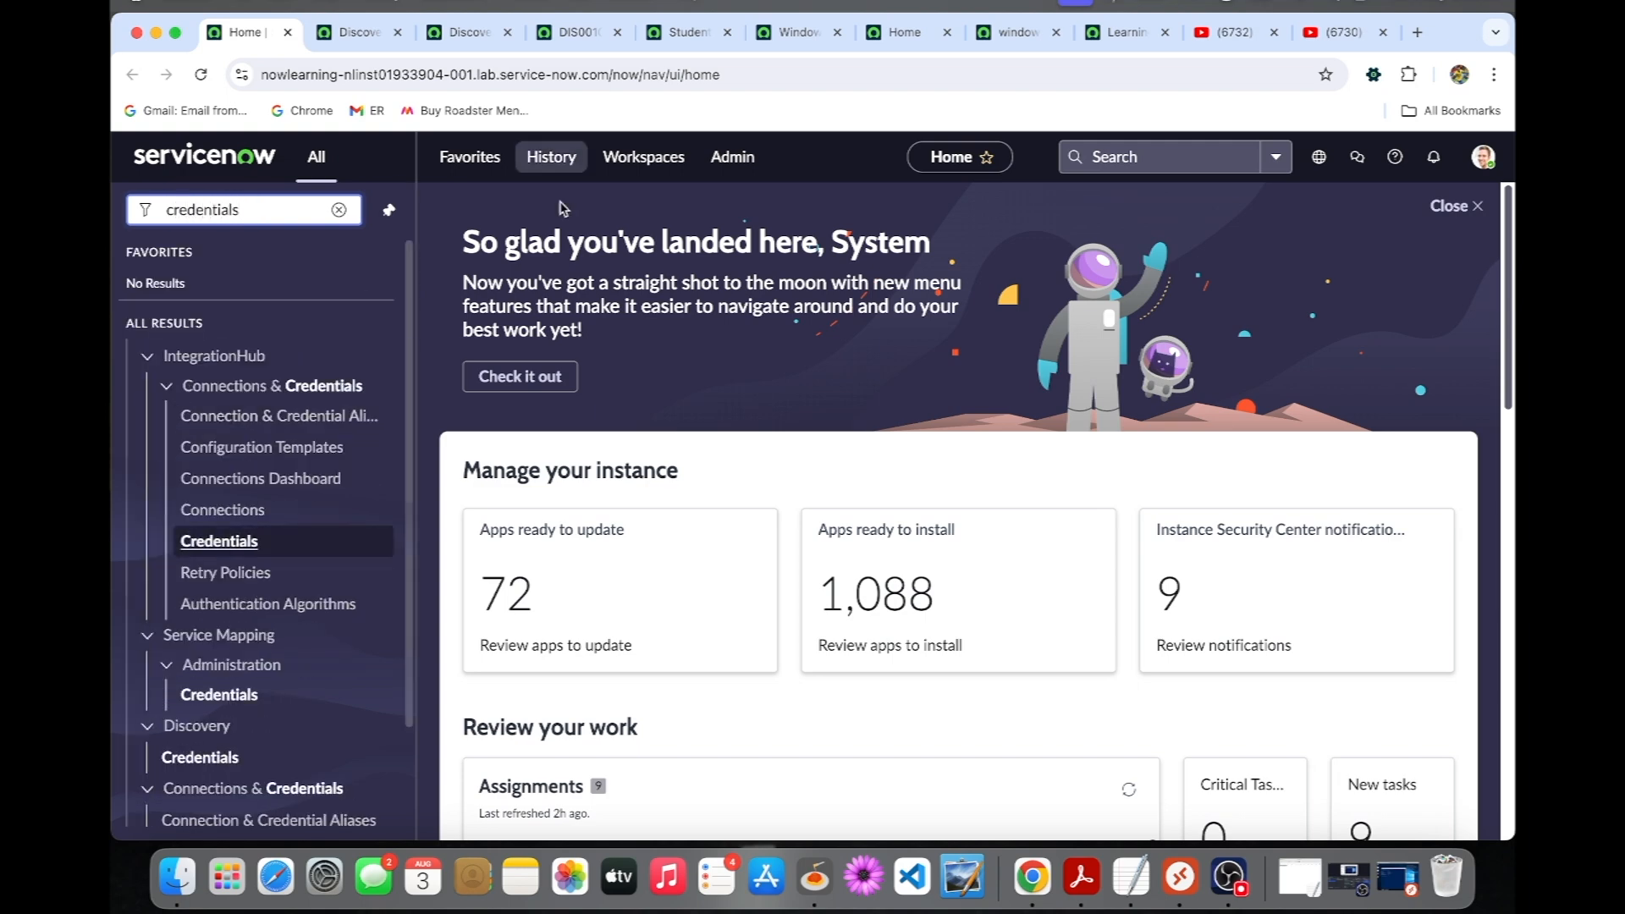
scroll(233, 551, down, 1)
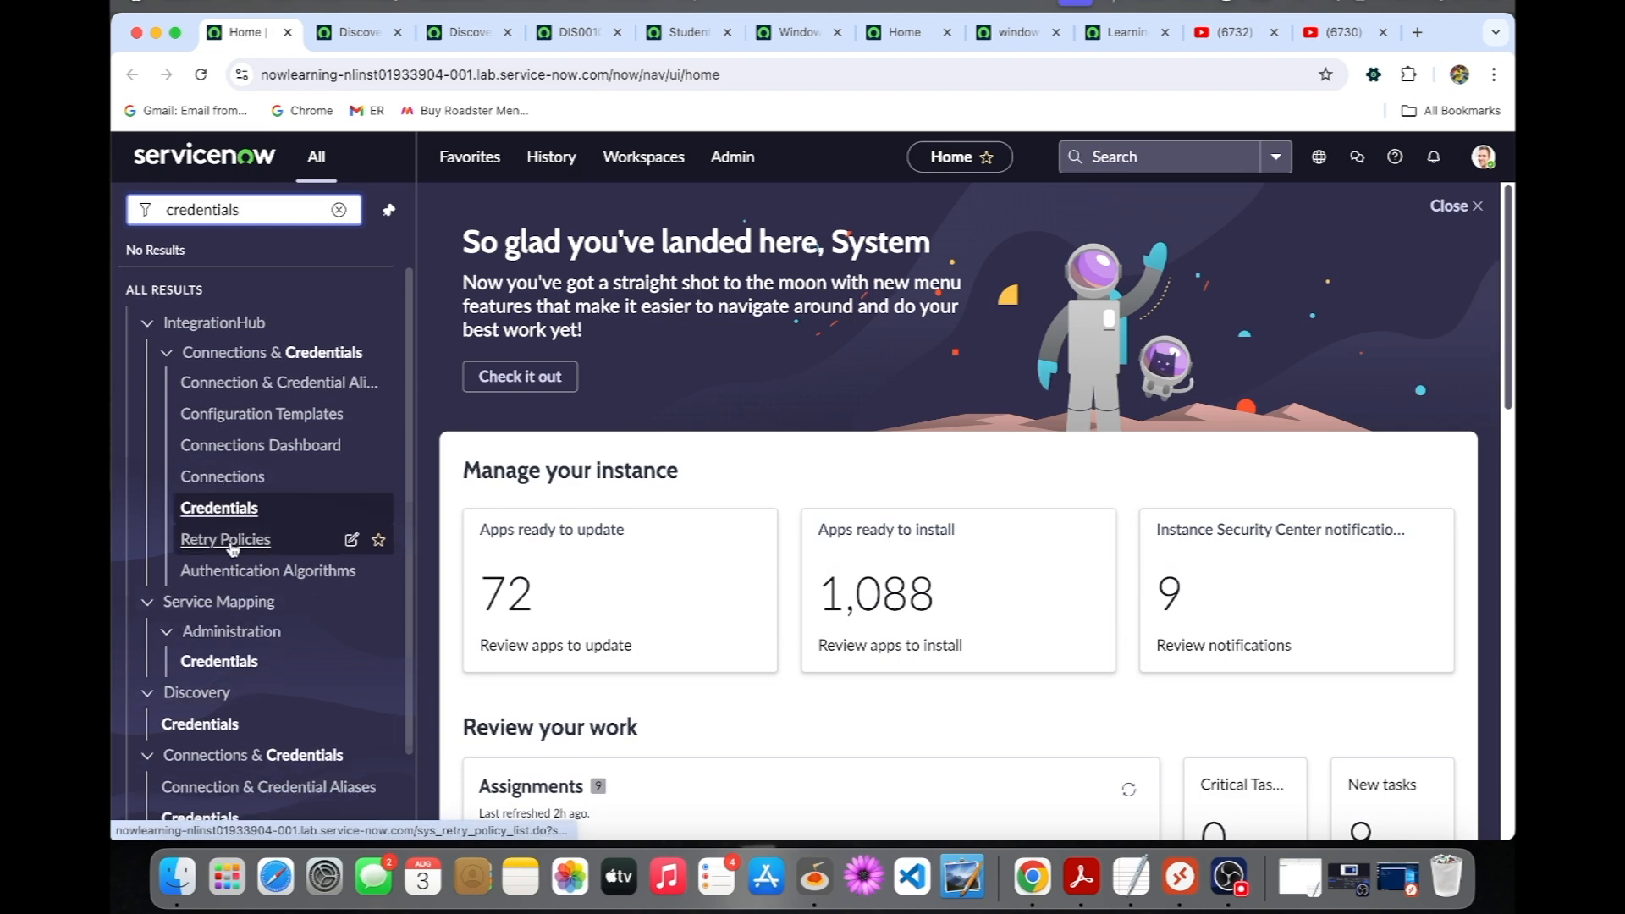
super+click(223, 725)
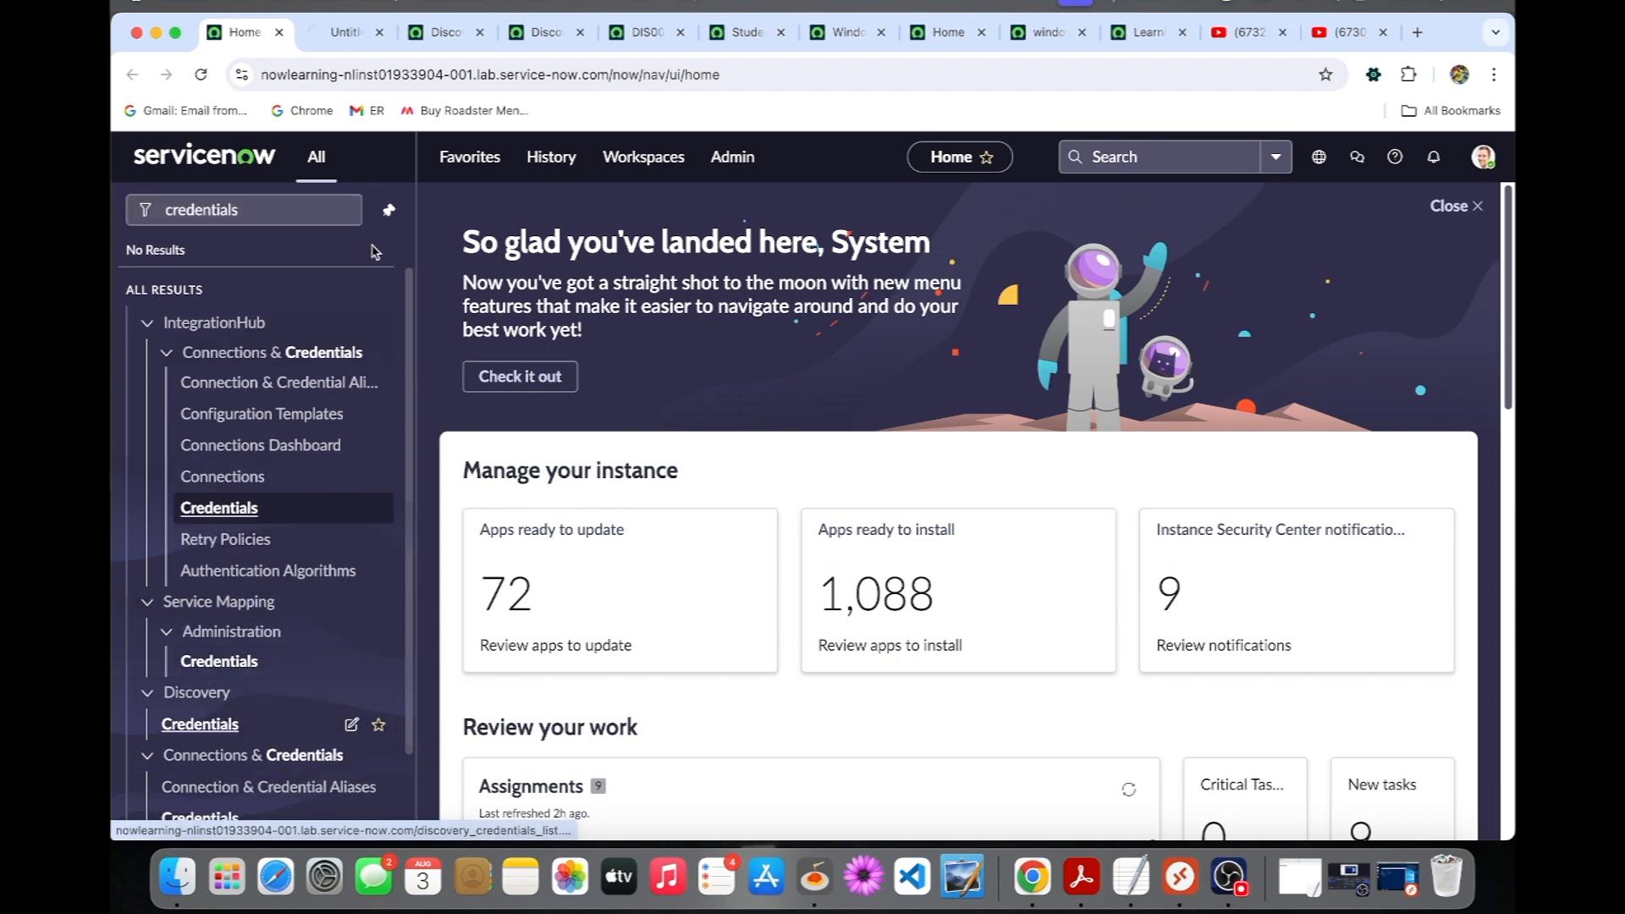
click(344, 34)
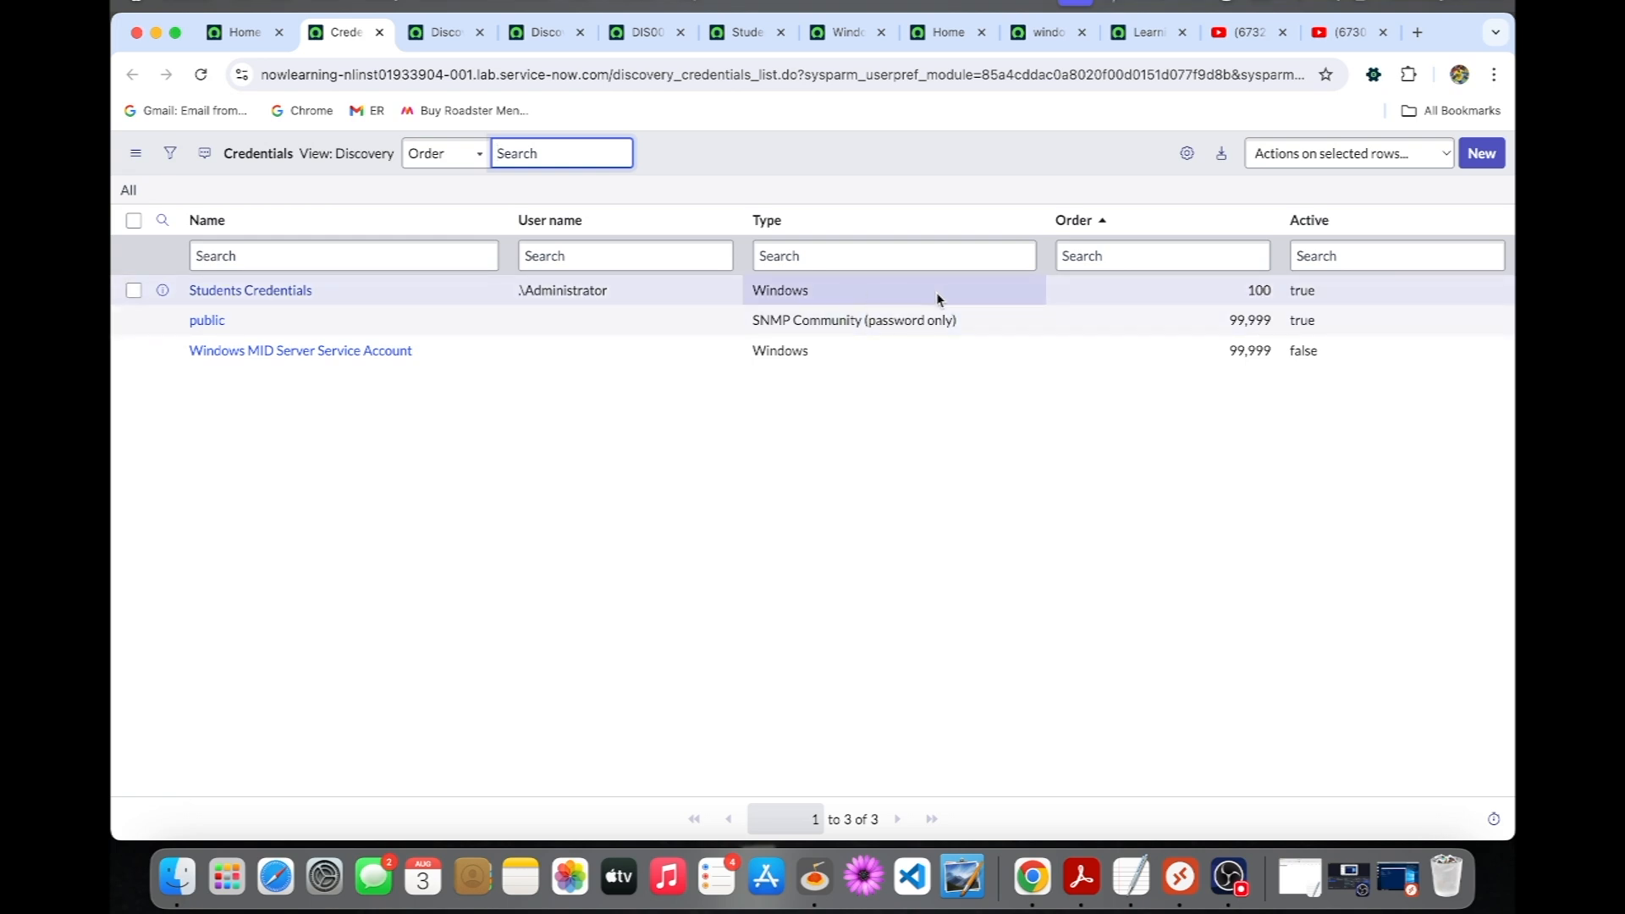
- Start a new Windows Credentials record named "Windows Credentials" with the user name .\Administrator
click(1485, 159)
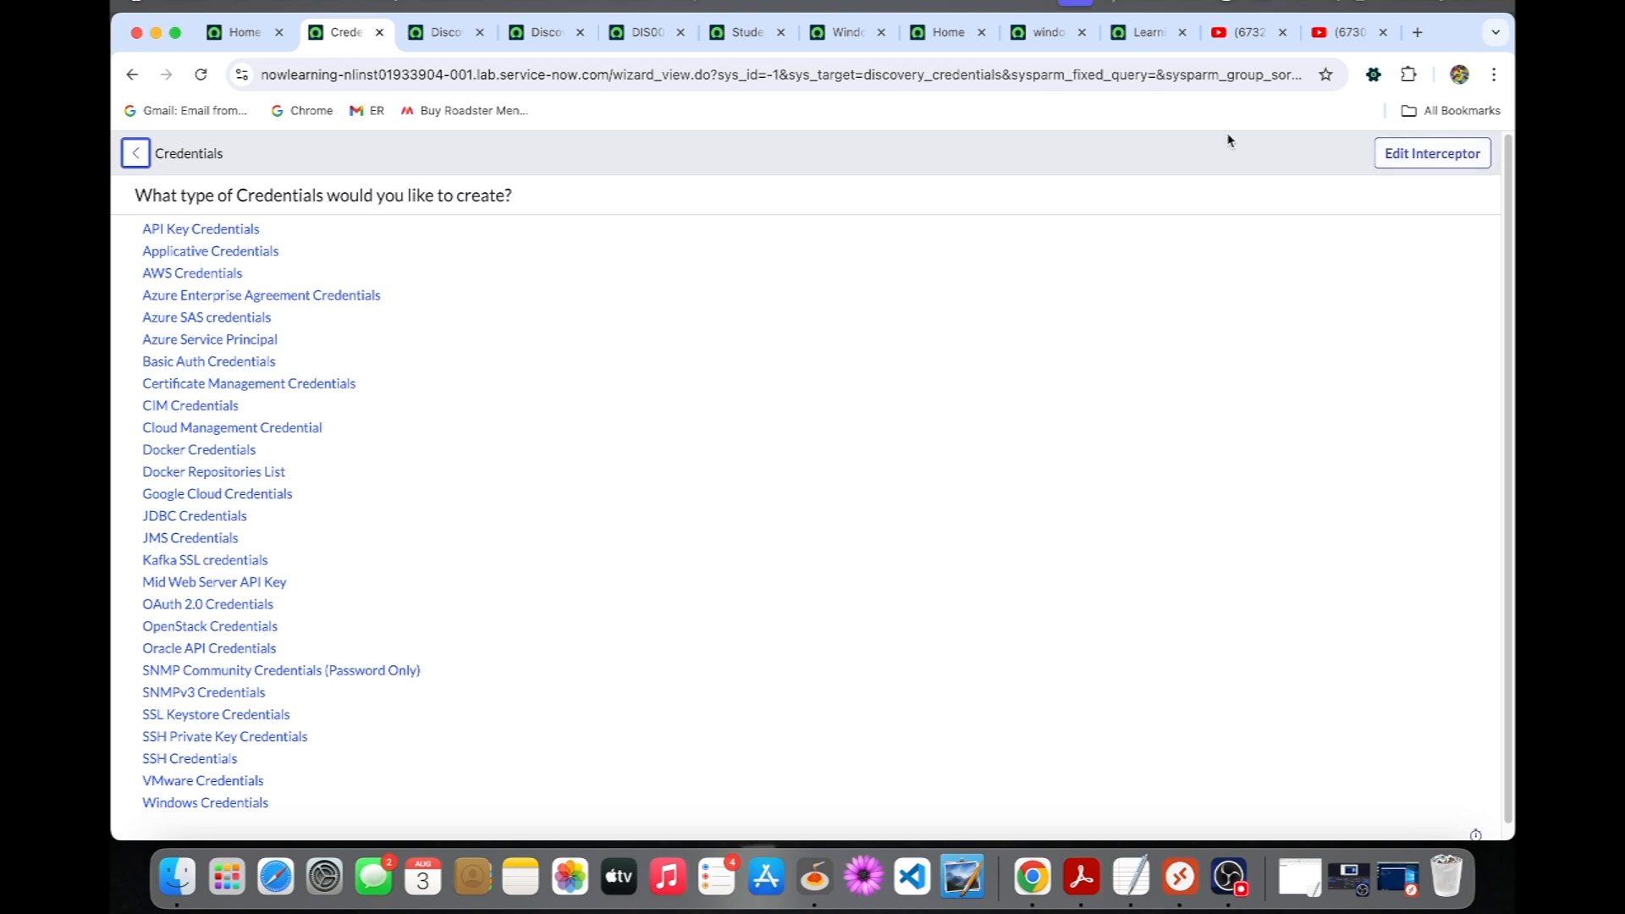
scroll(486, 539, down, 1)
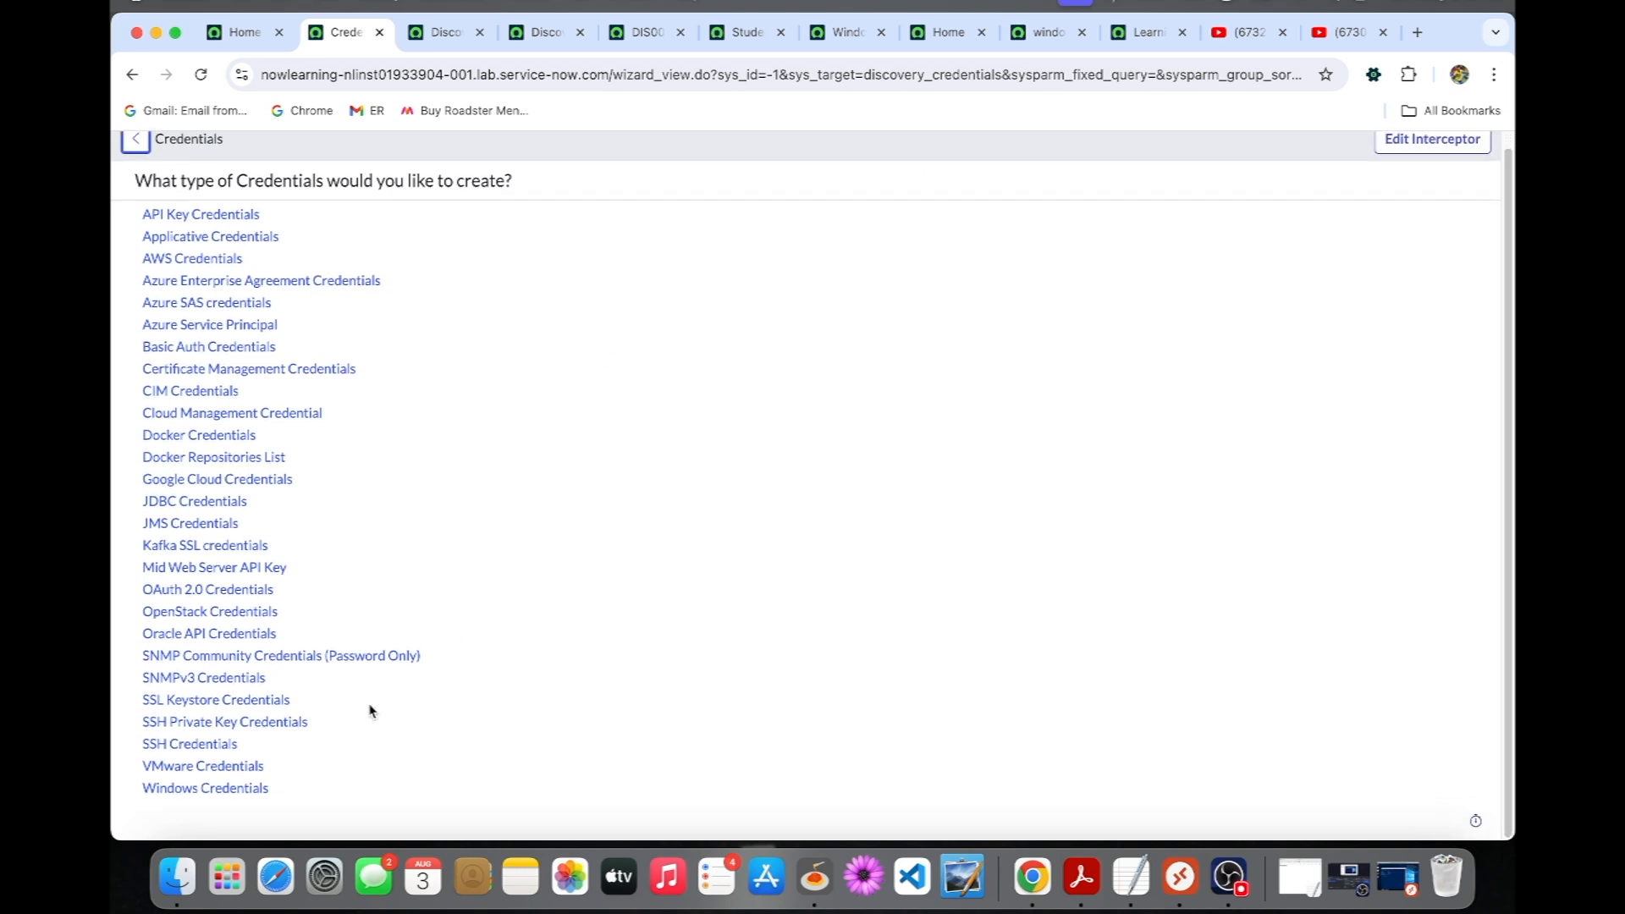
click(246, 790)
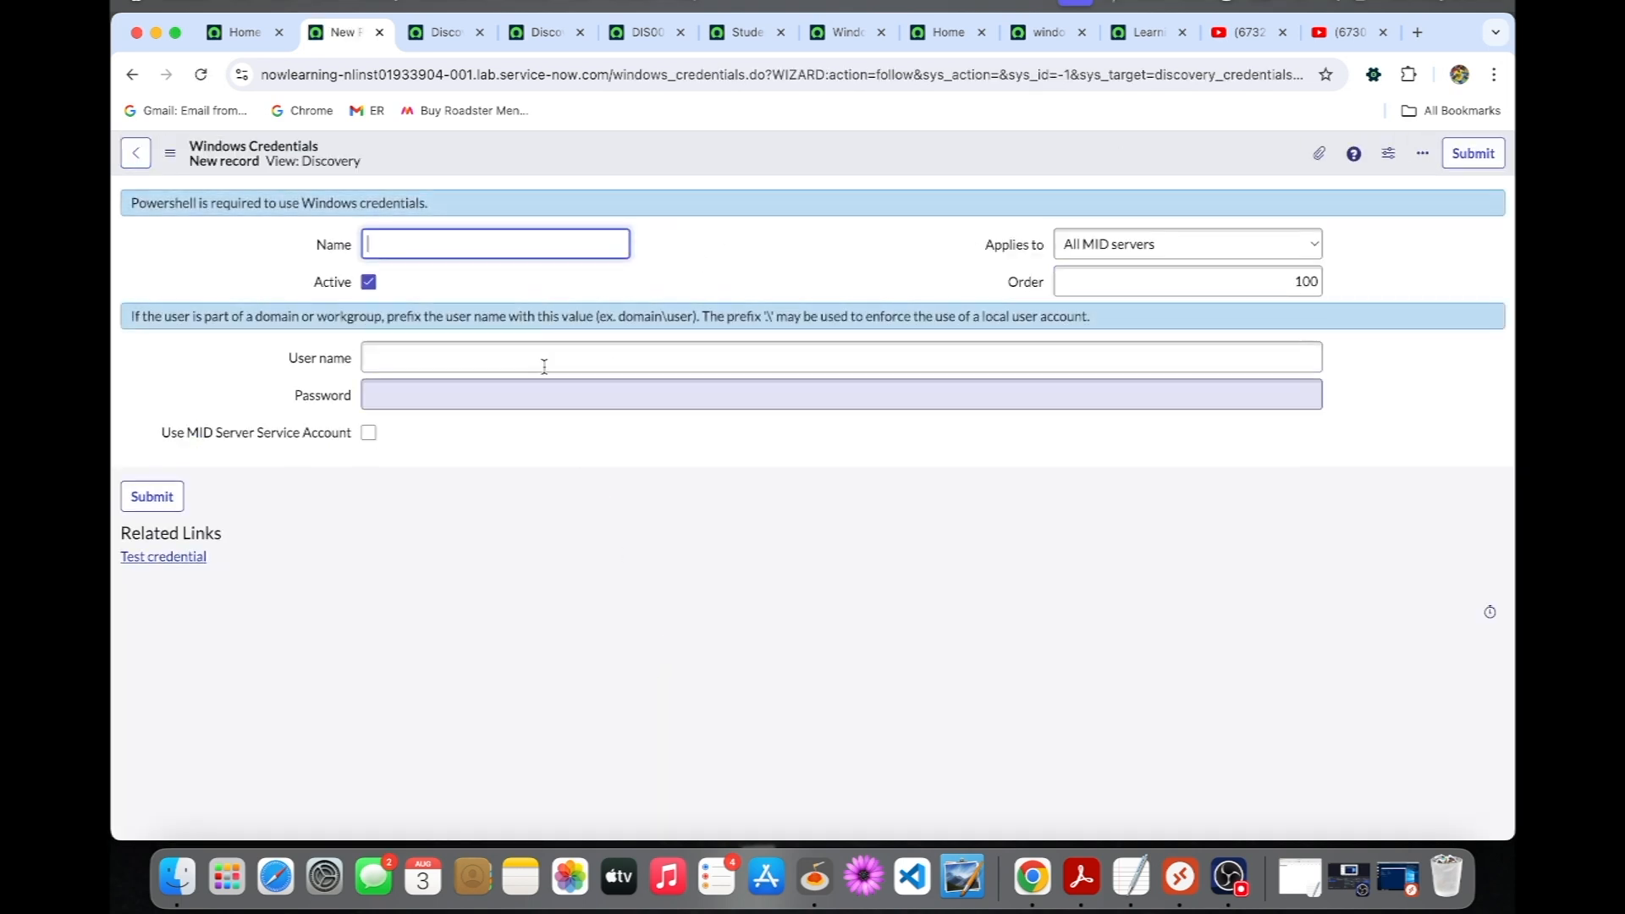
text(Window)
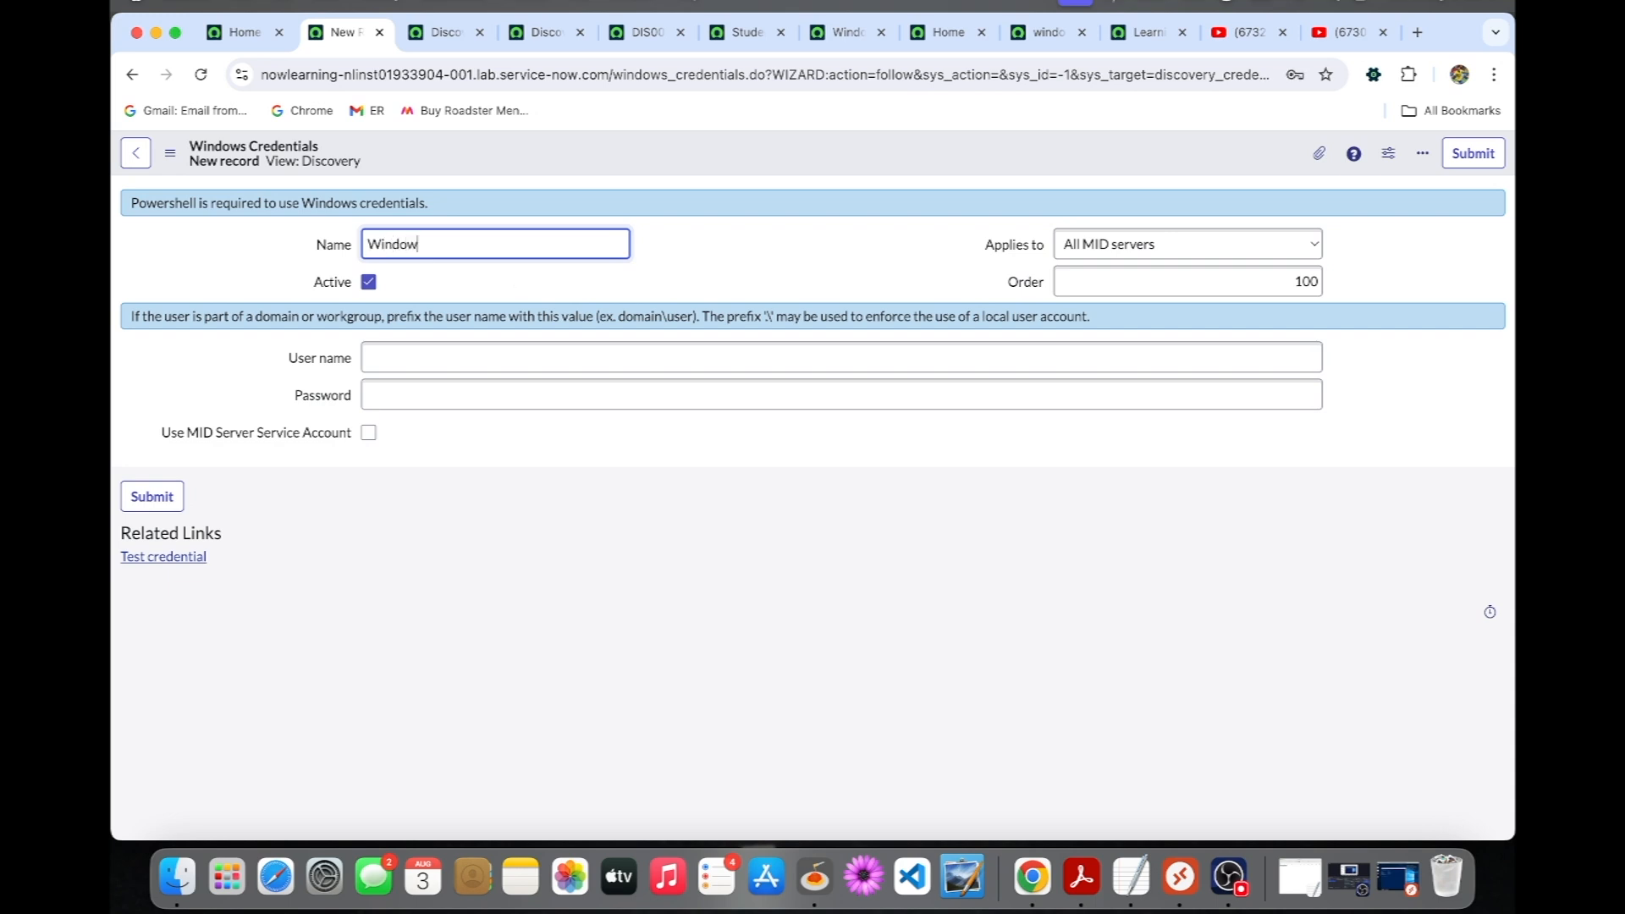
text(s Credentials)
click(470, 359)
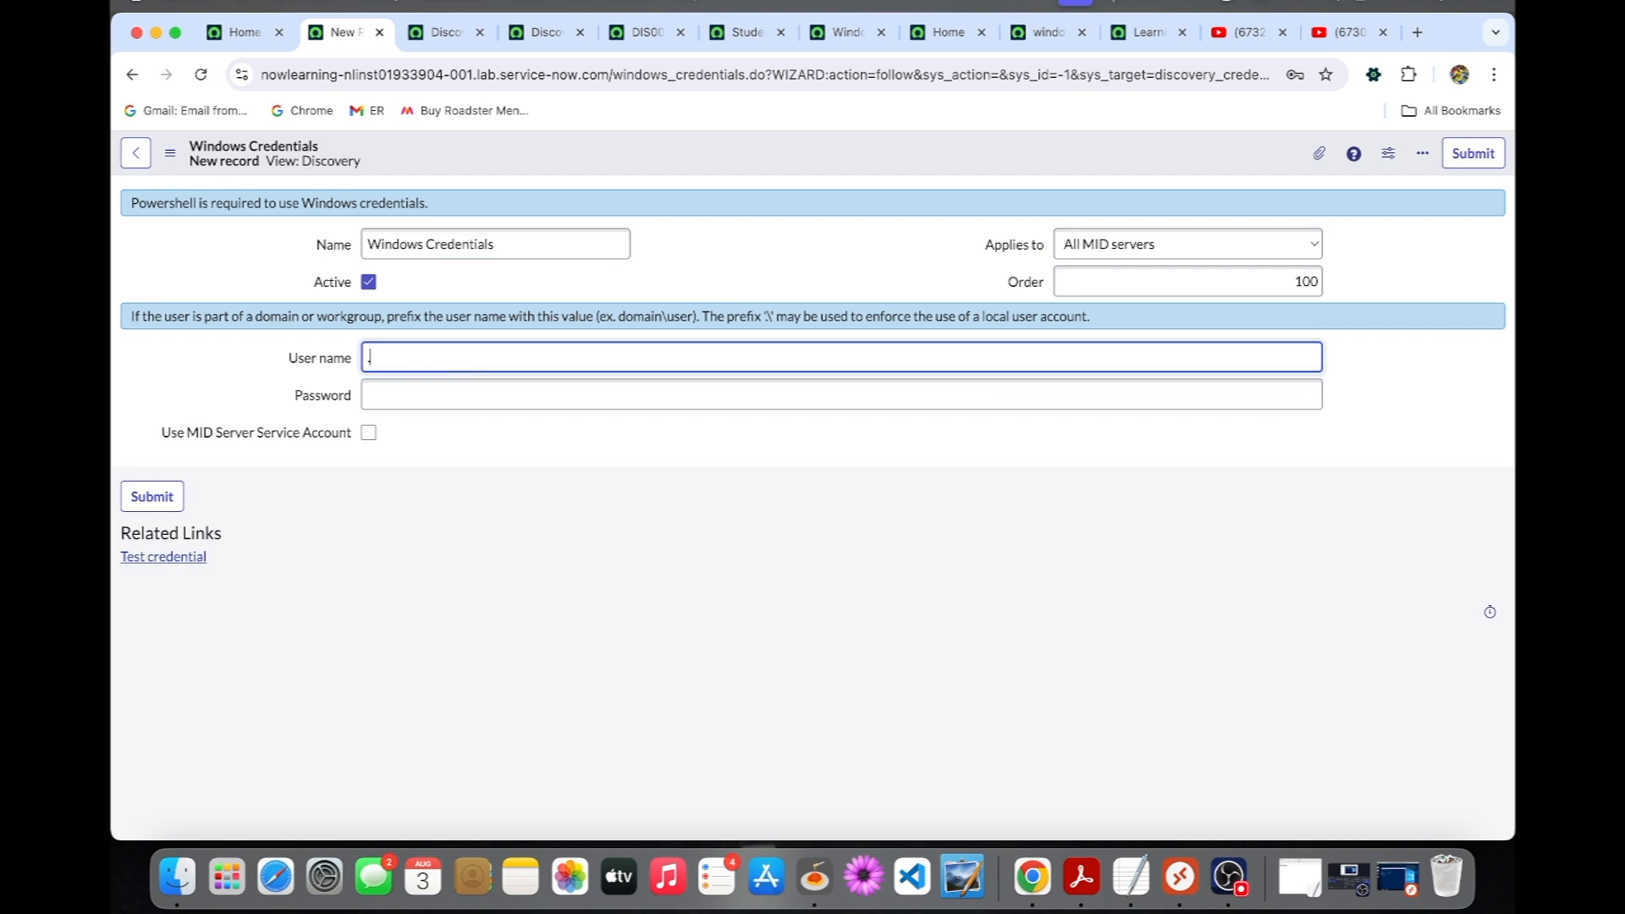
text(.\Administrator)
- Paste the account password from the other application into the Password field and save the record, staying on its form
key(super+Tab)
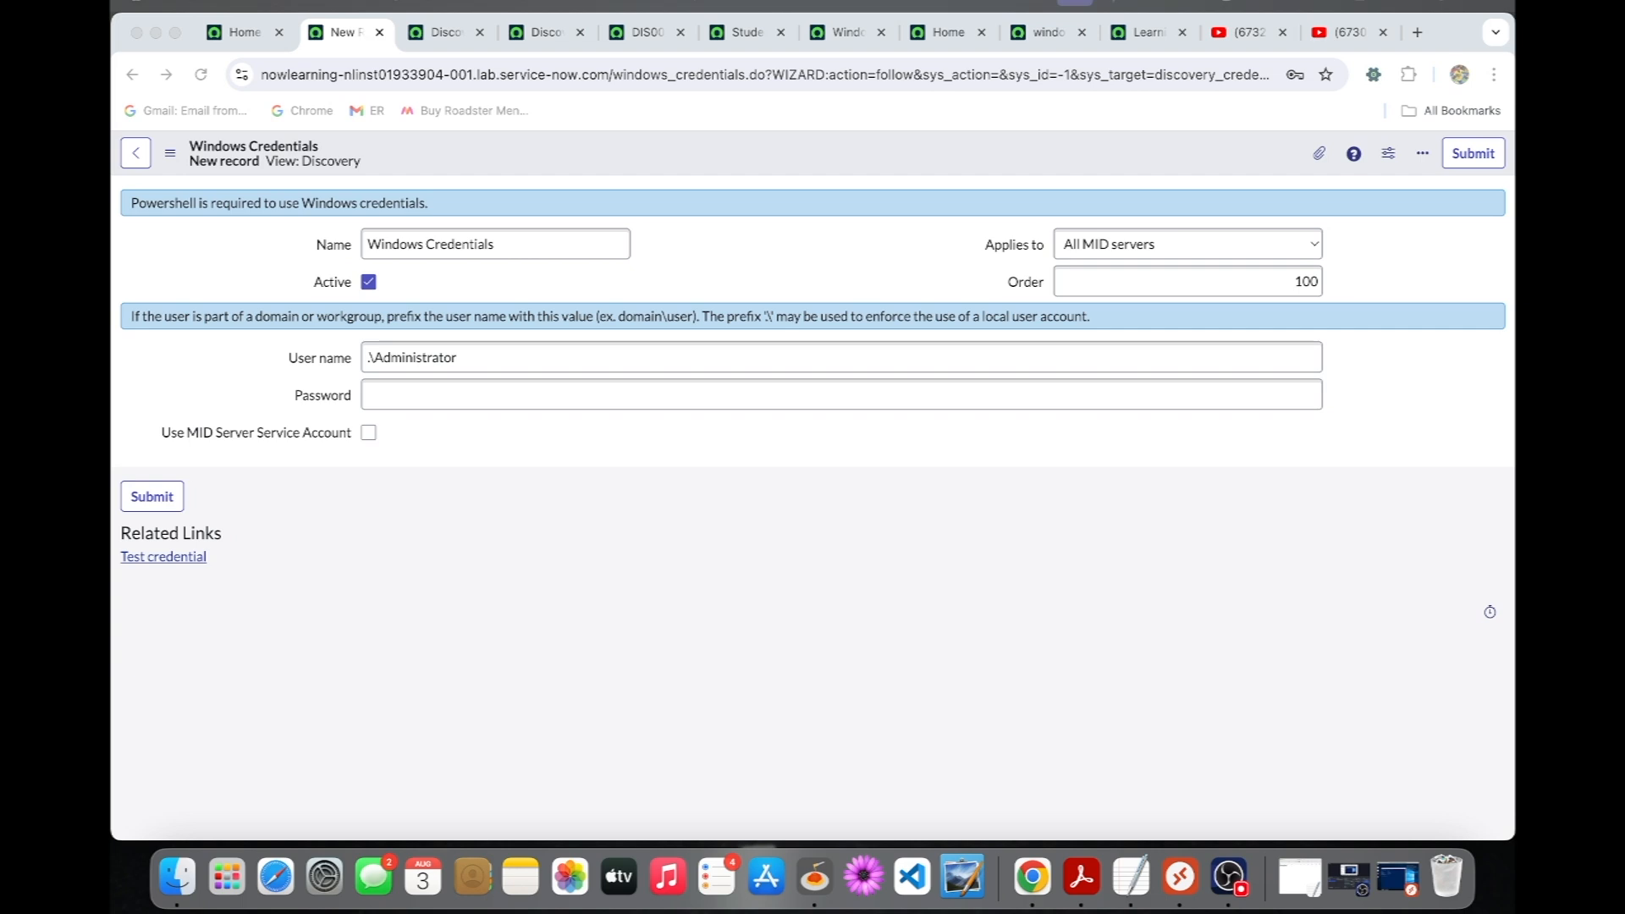
click(557, 401)
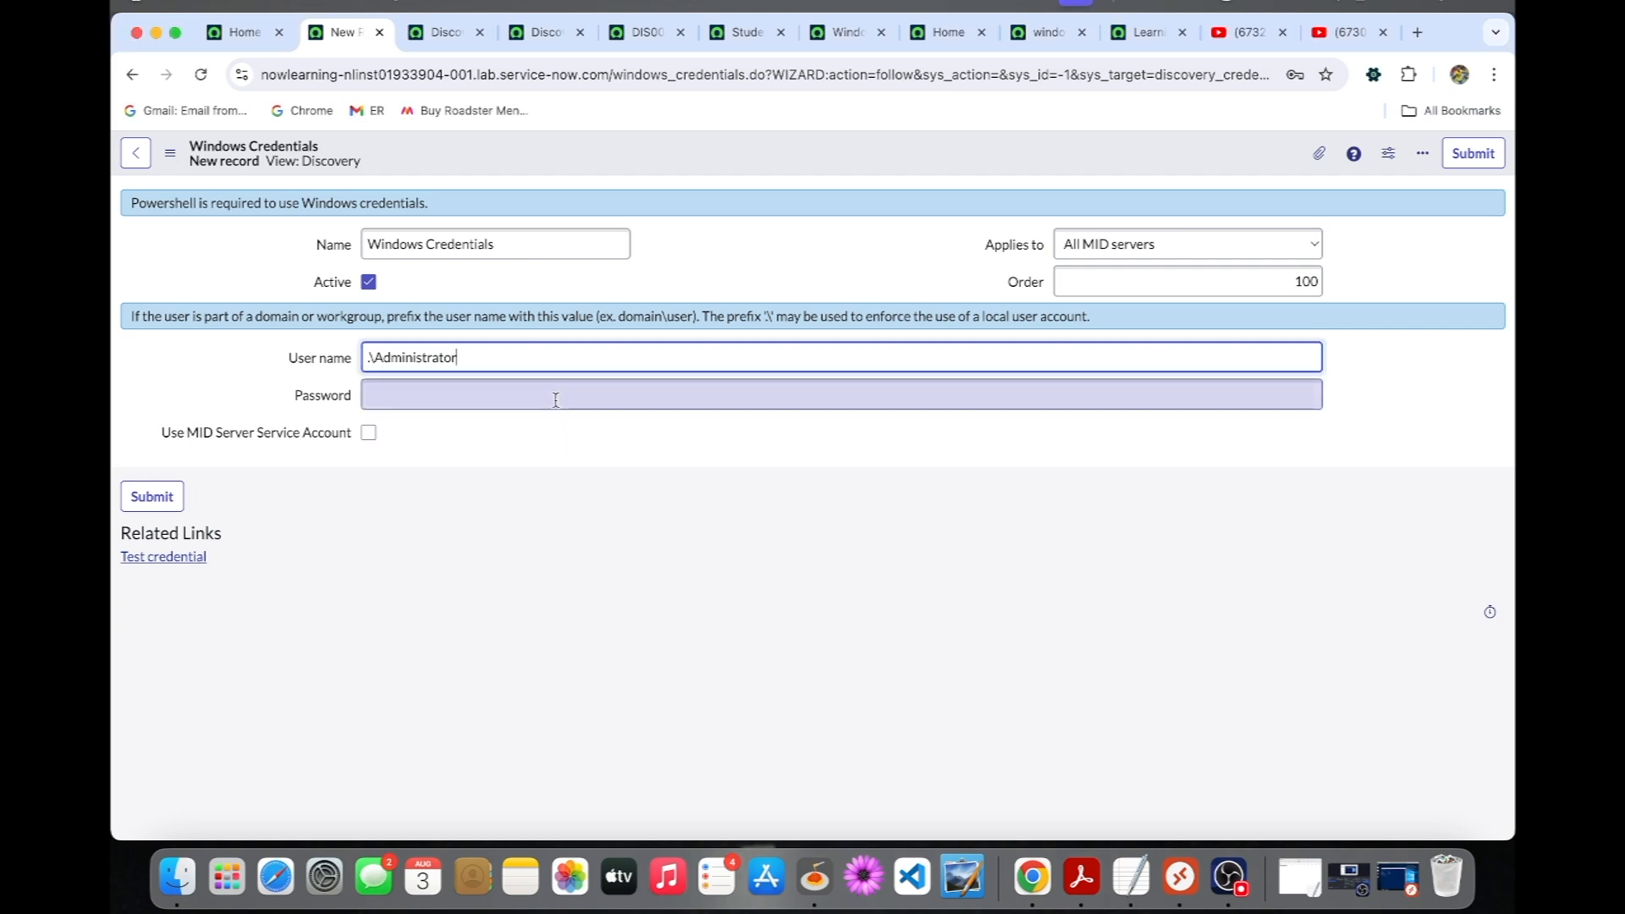
key(super+v)
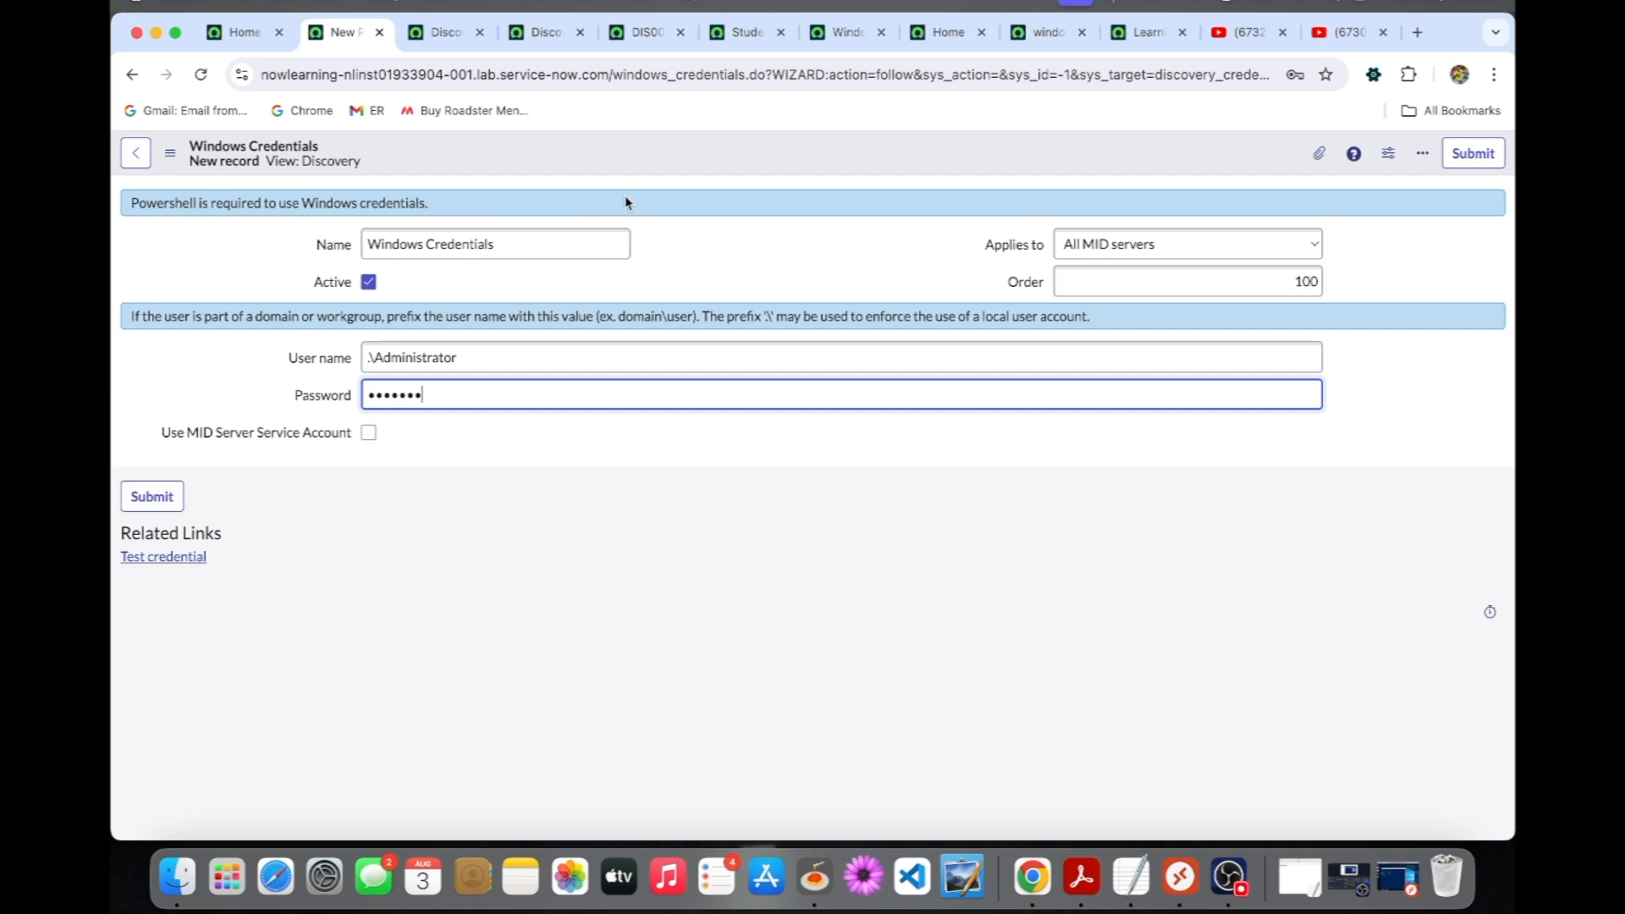
right_click(649, 168)
click(658, 176)
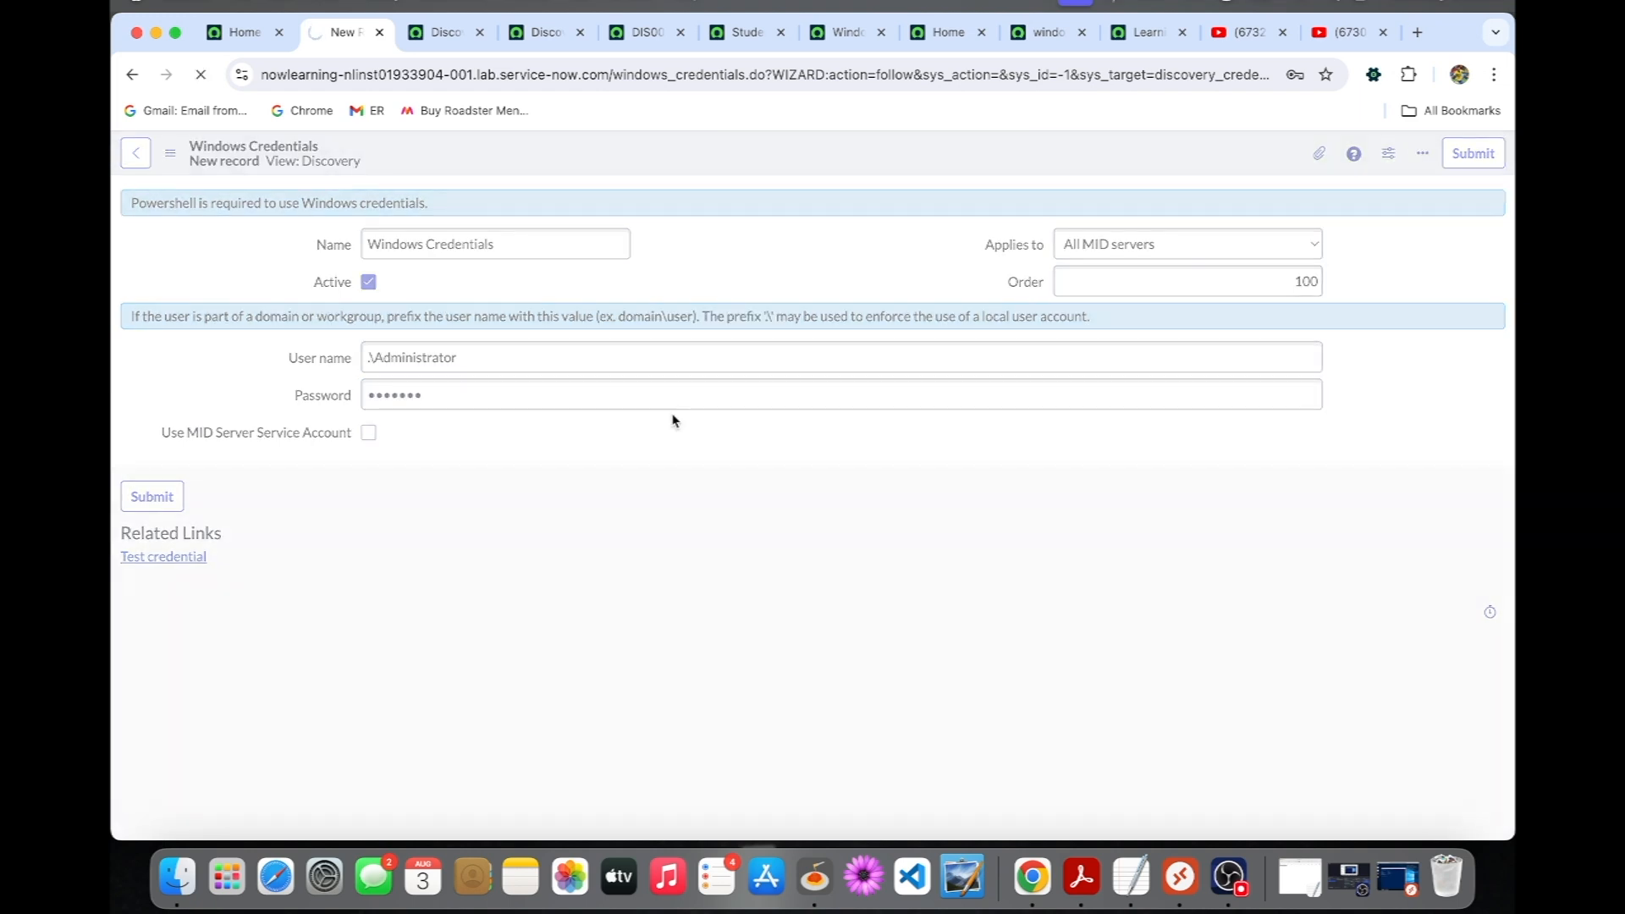
- Test the new credential against target 198.51.171.250 on port 135 through the windows_mid server, and close the result
click(145, 559)
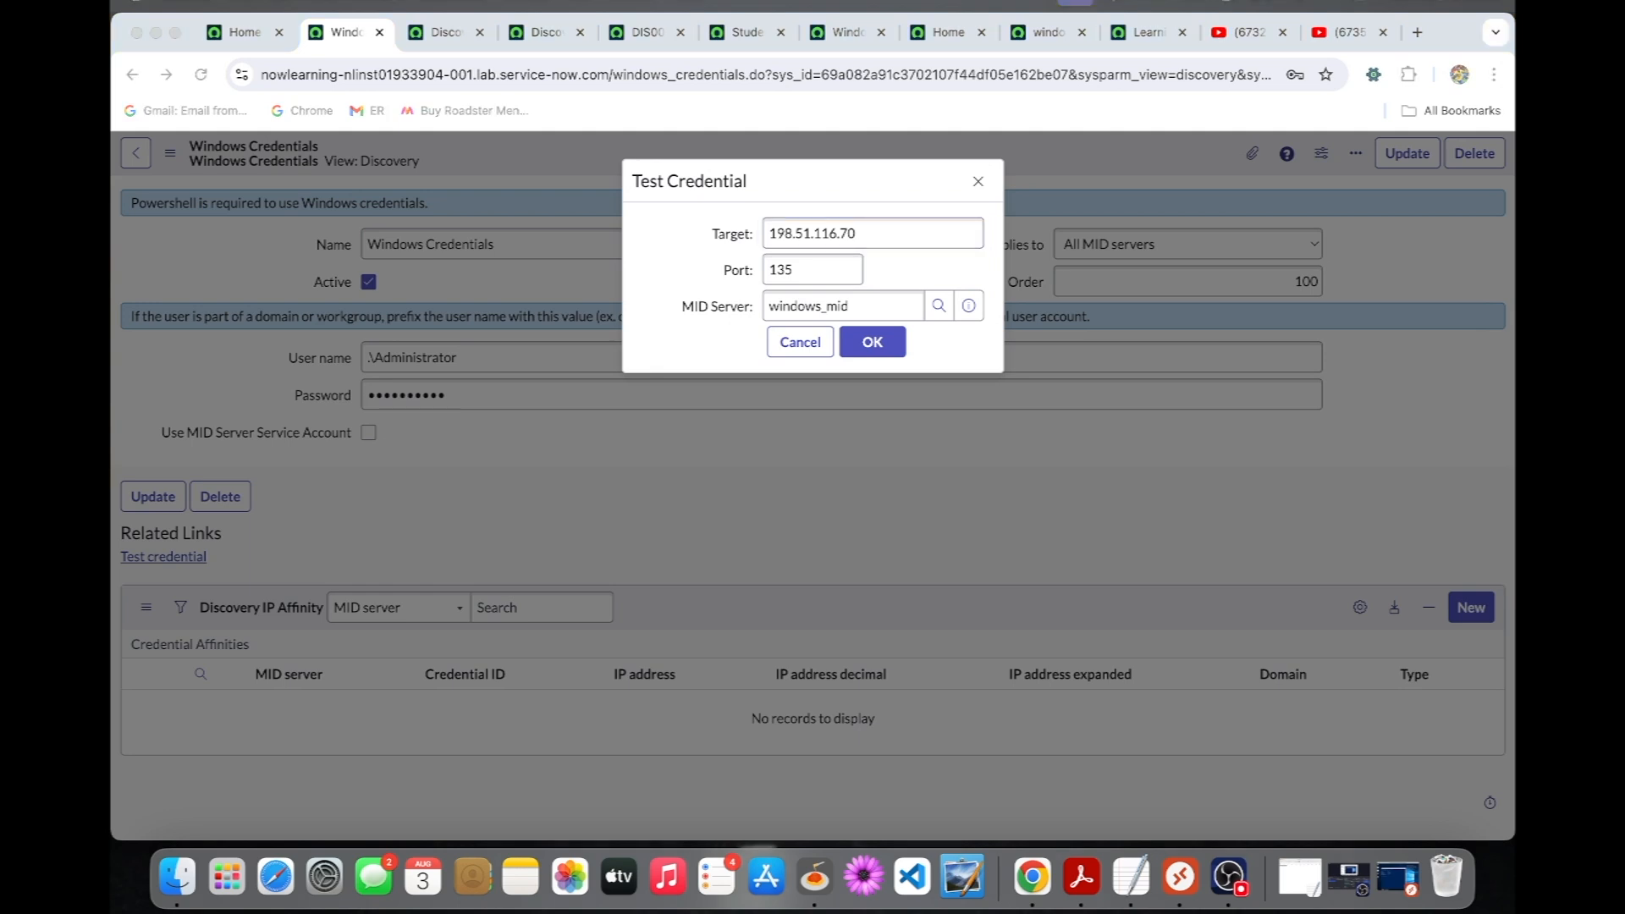
click(914, 231)
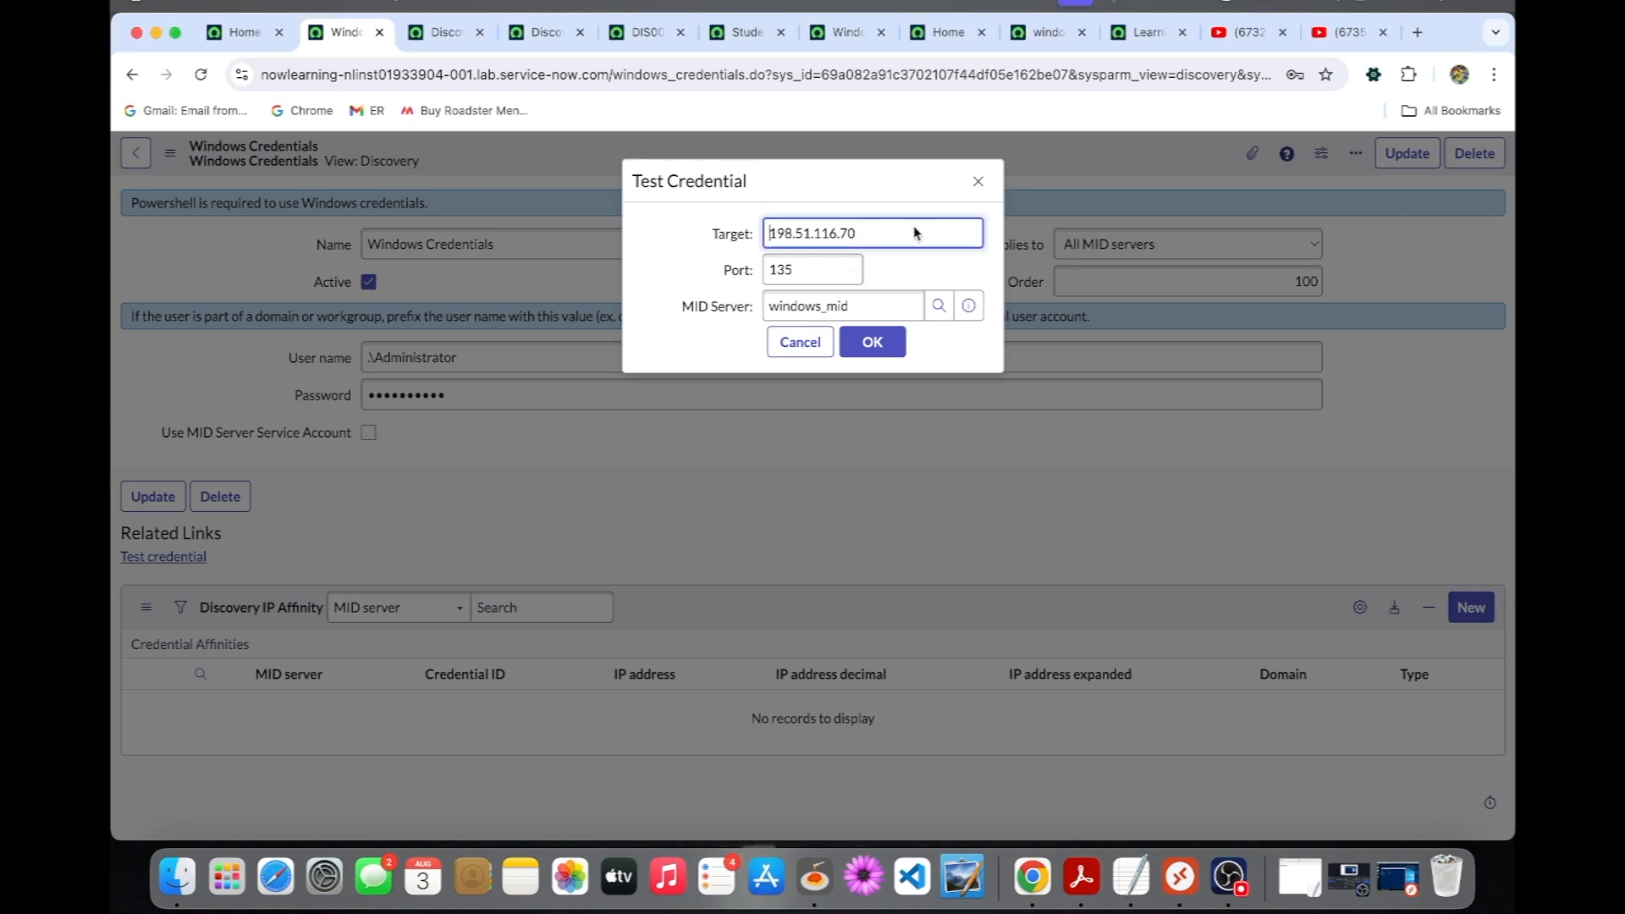
drag(857, 233, 754, 231)
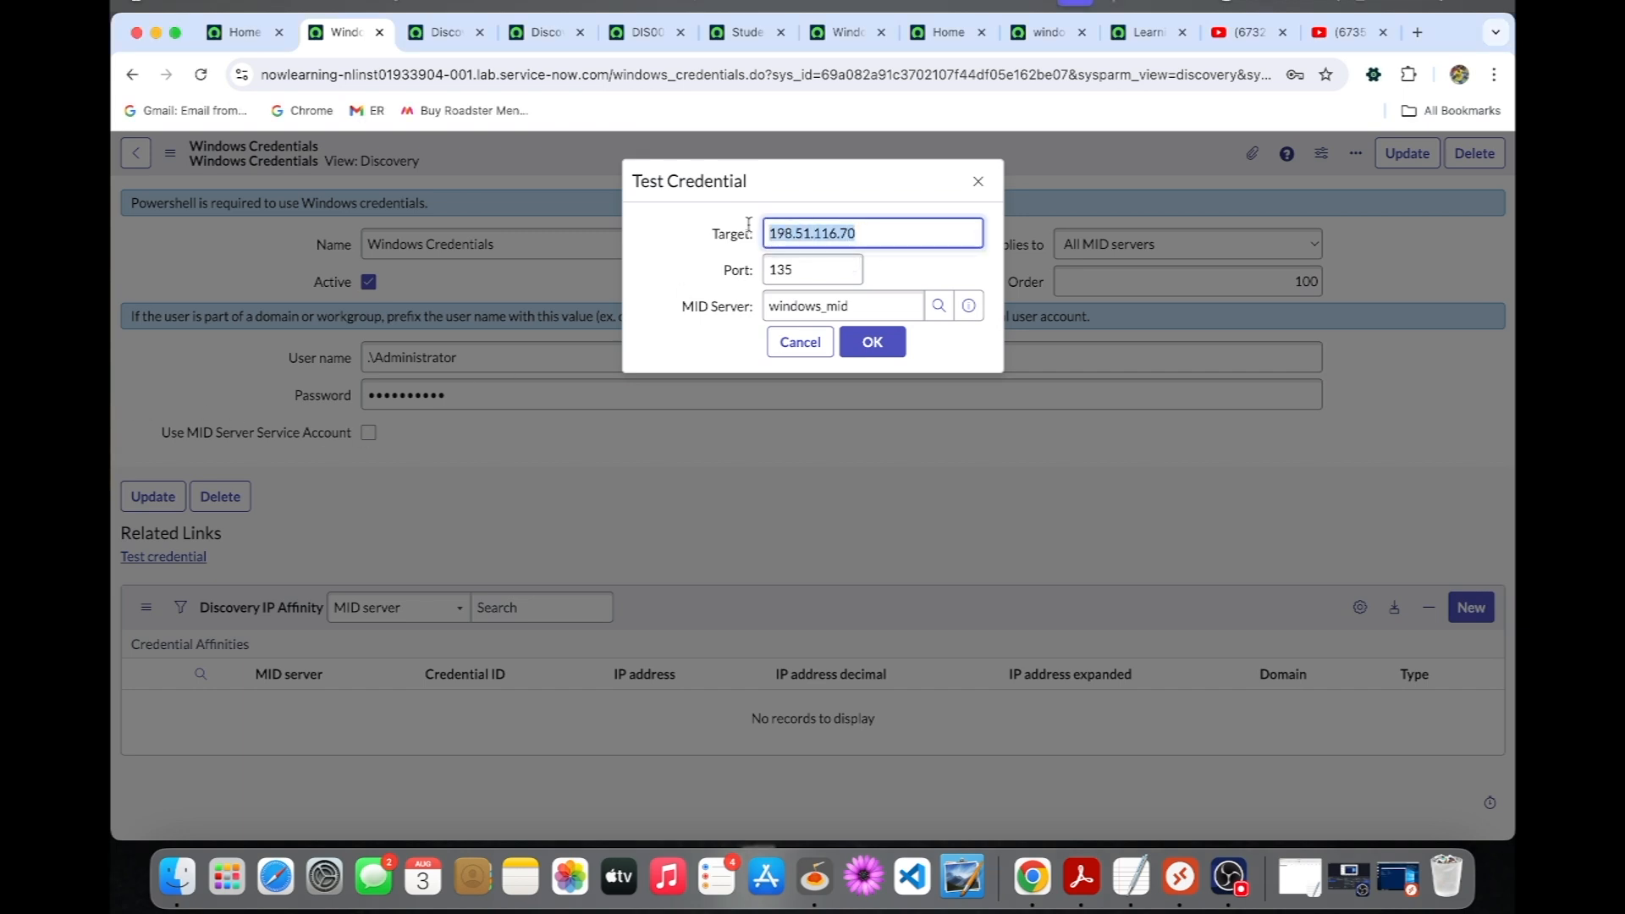
text(198.51.171.250)
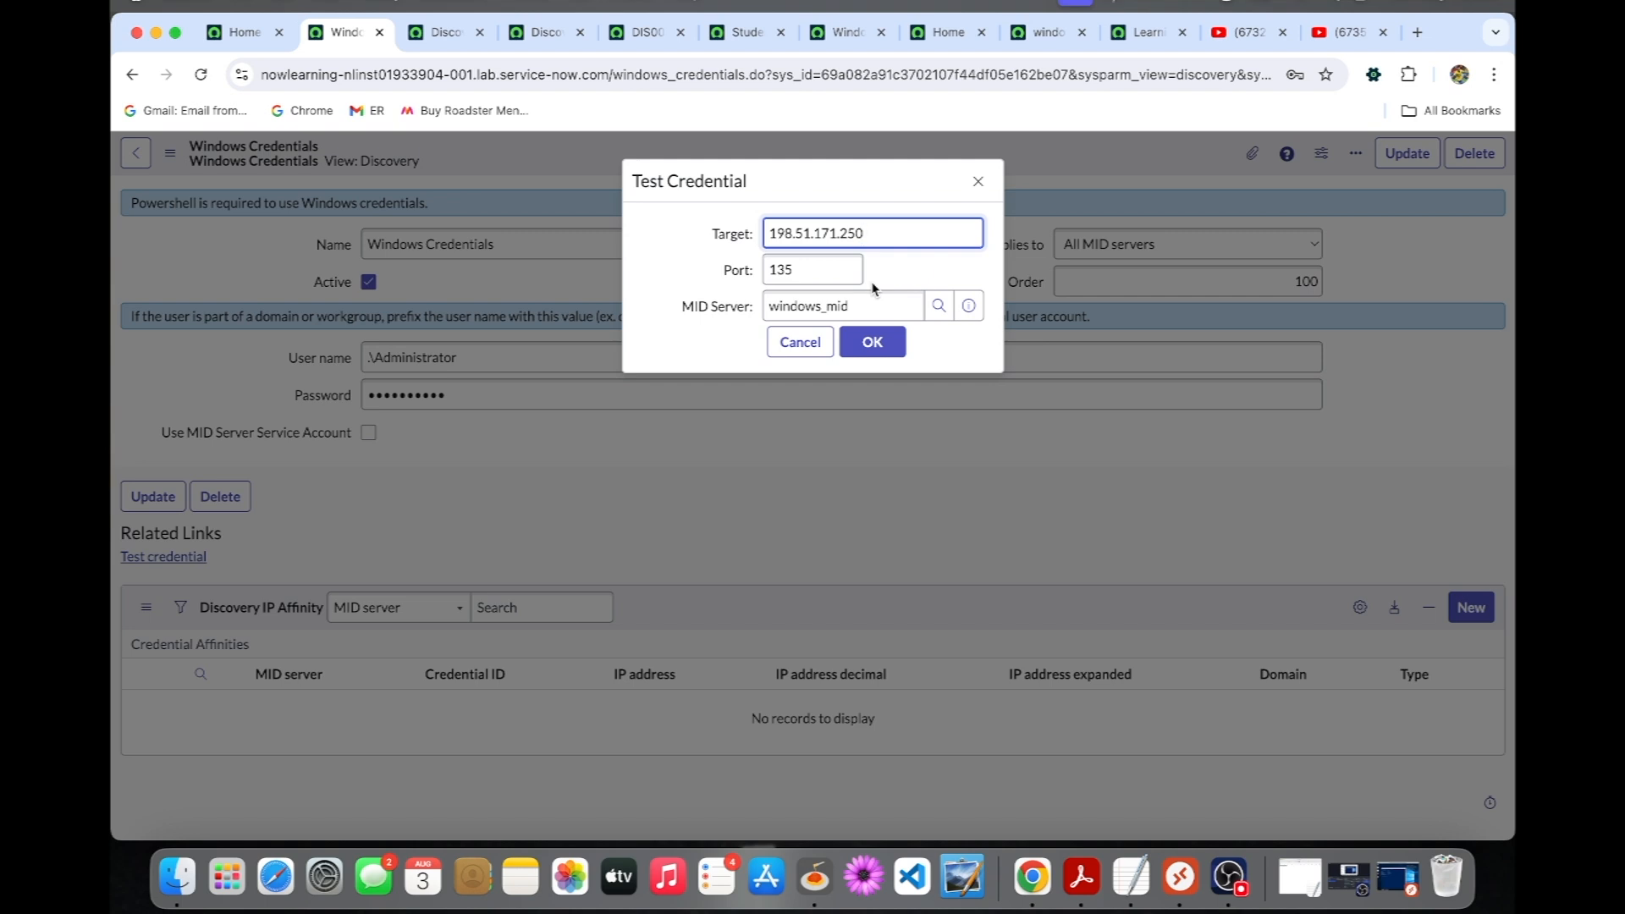
click(875, 342)
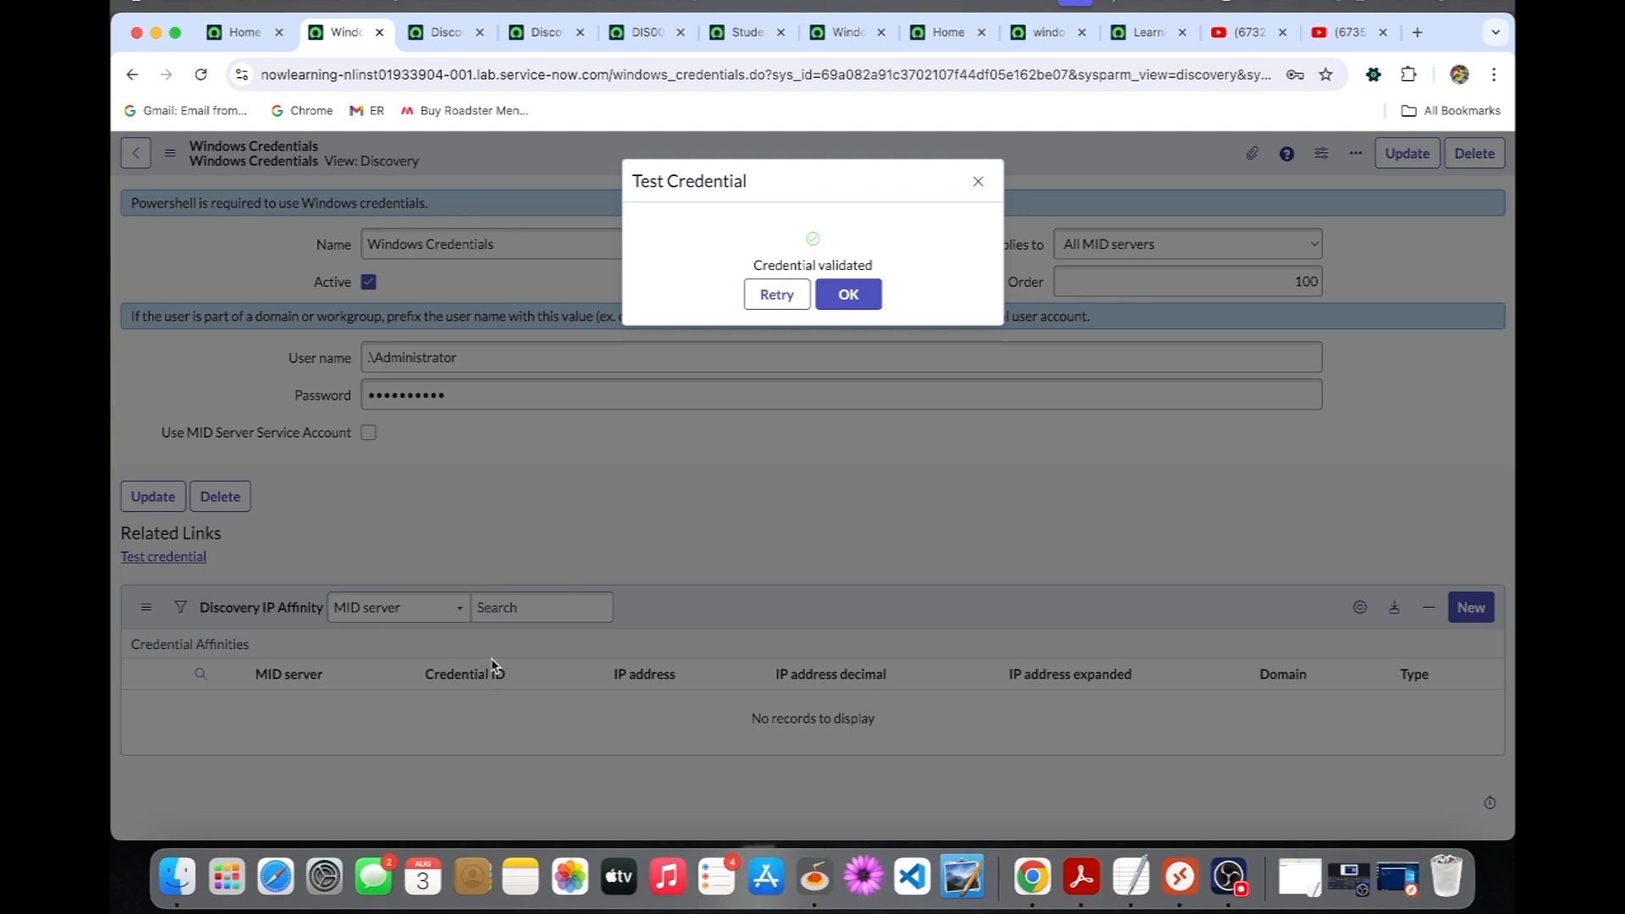
click(844, 296)
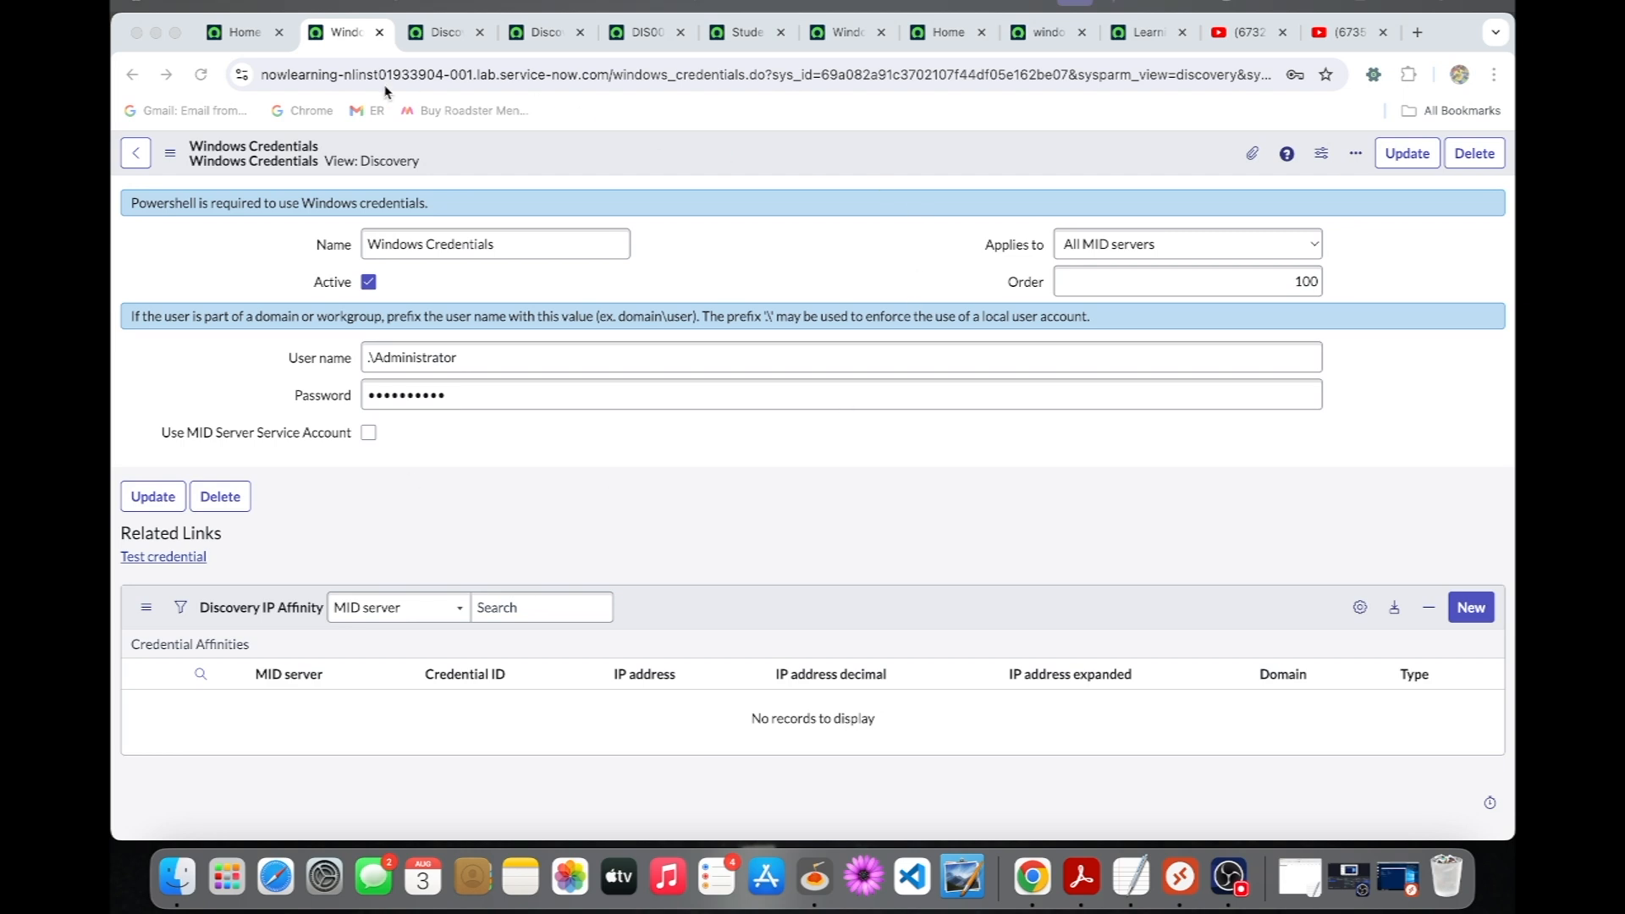
- Return to the ServiceNow home page, filter the navigator by "home" and open Discovery's Home page in a separate browser tab
click(243, 37)
double_click(259, 201)
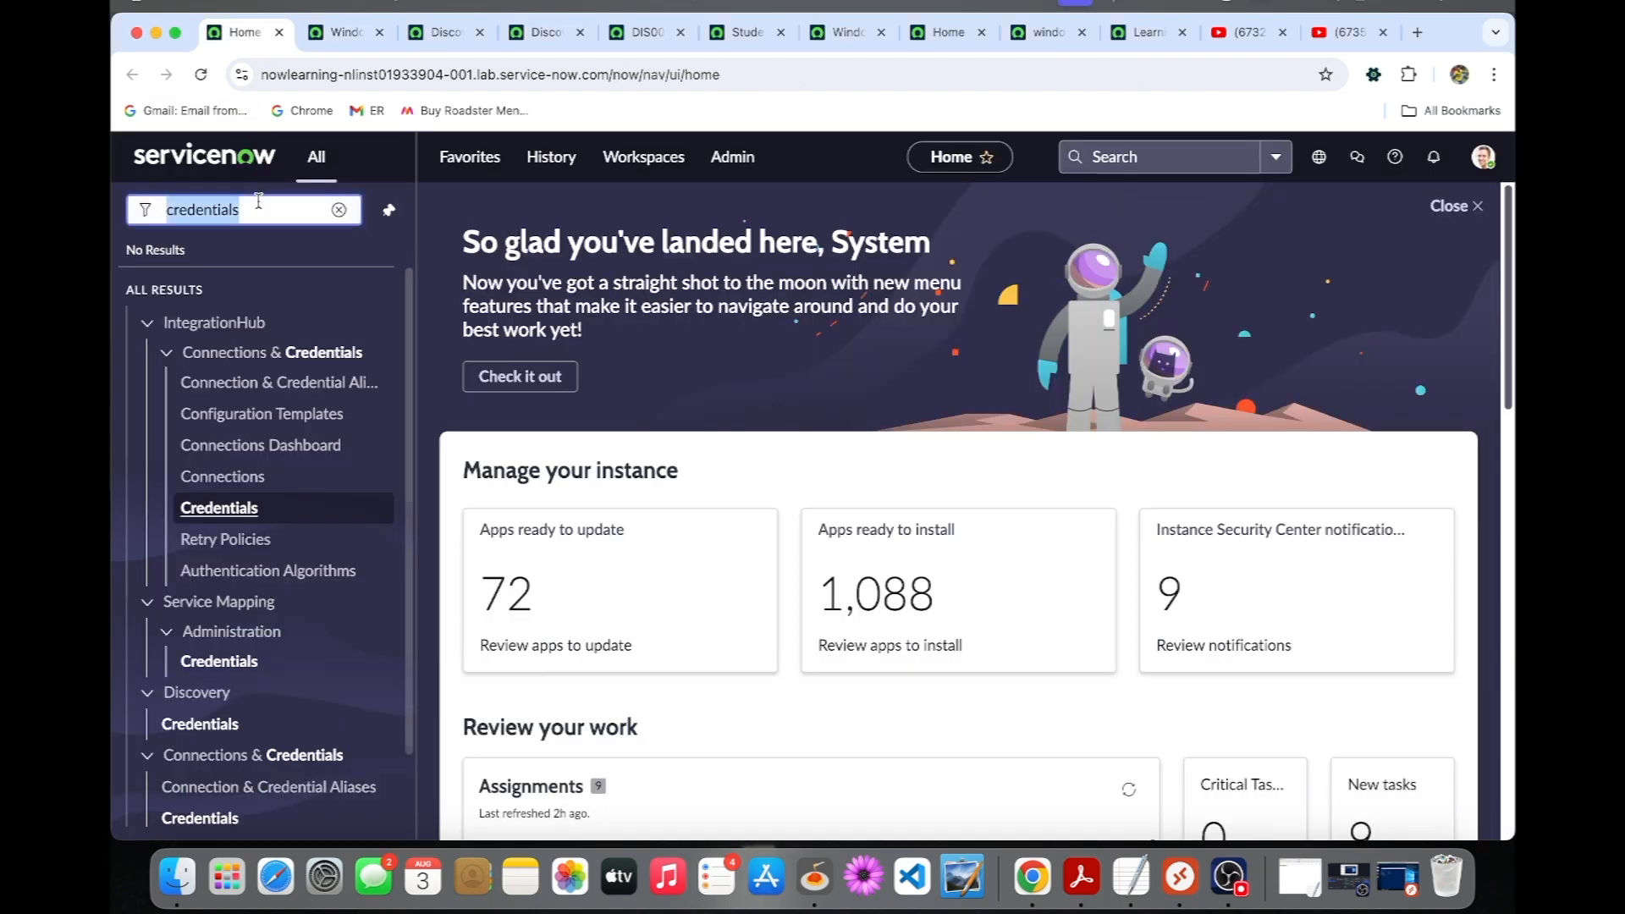
text(Home.)
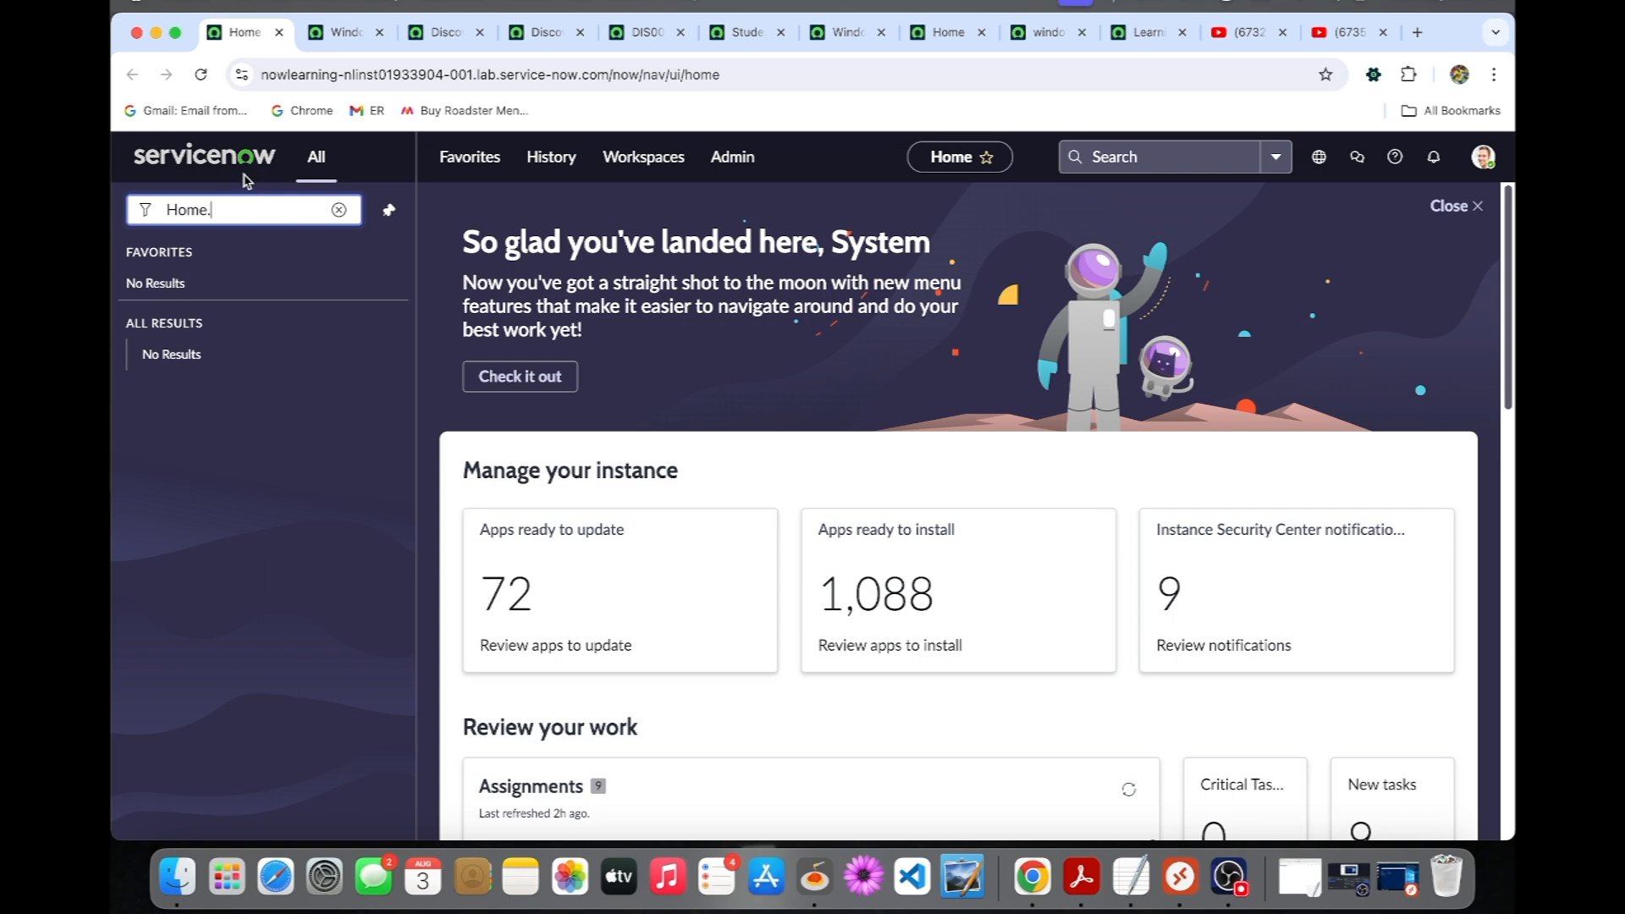
key(BackSpace)
key(BackSpace)
key(BackSpace)
key(BackSpace)
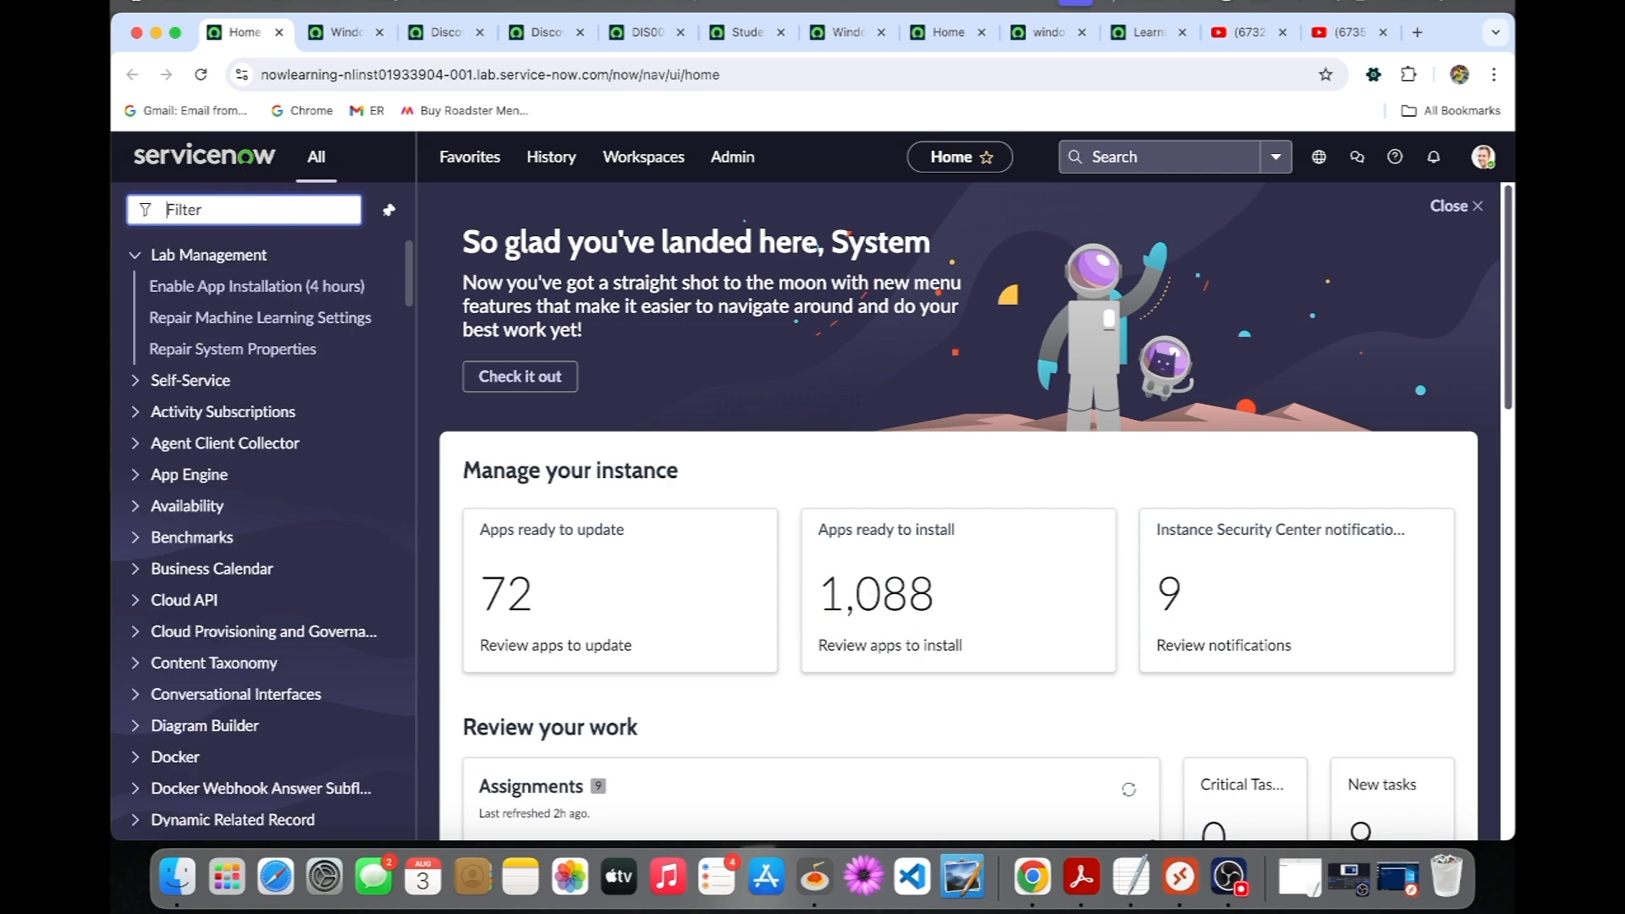
text(home)
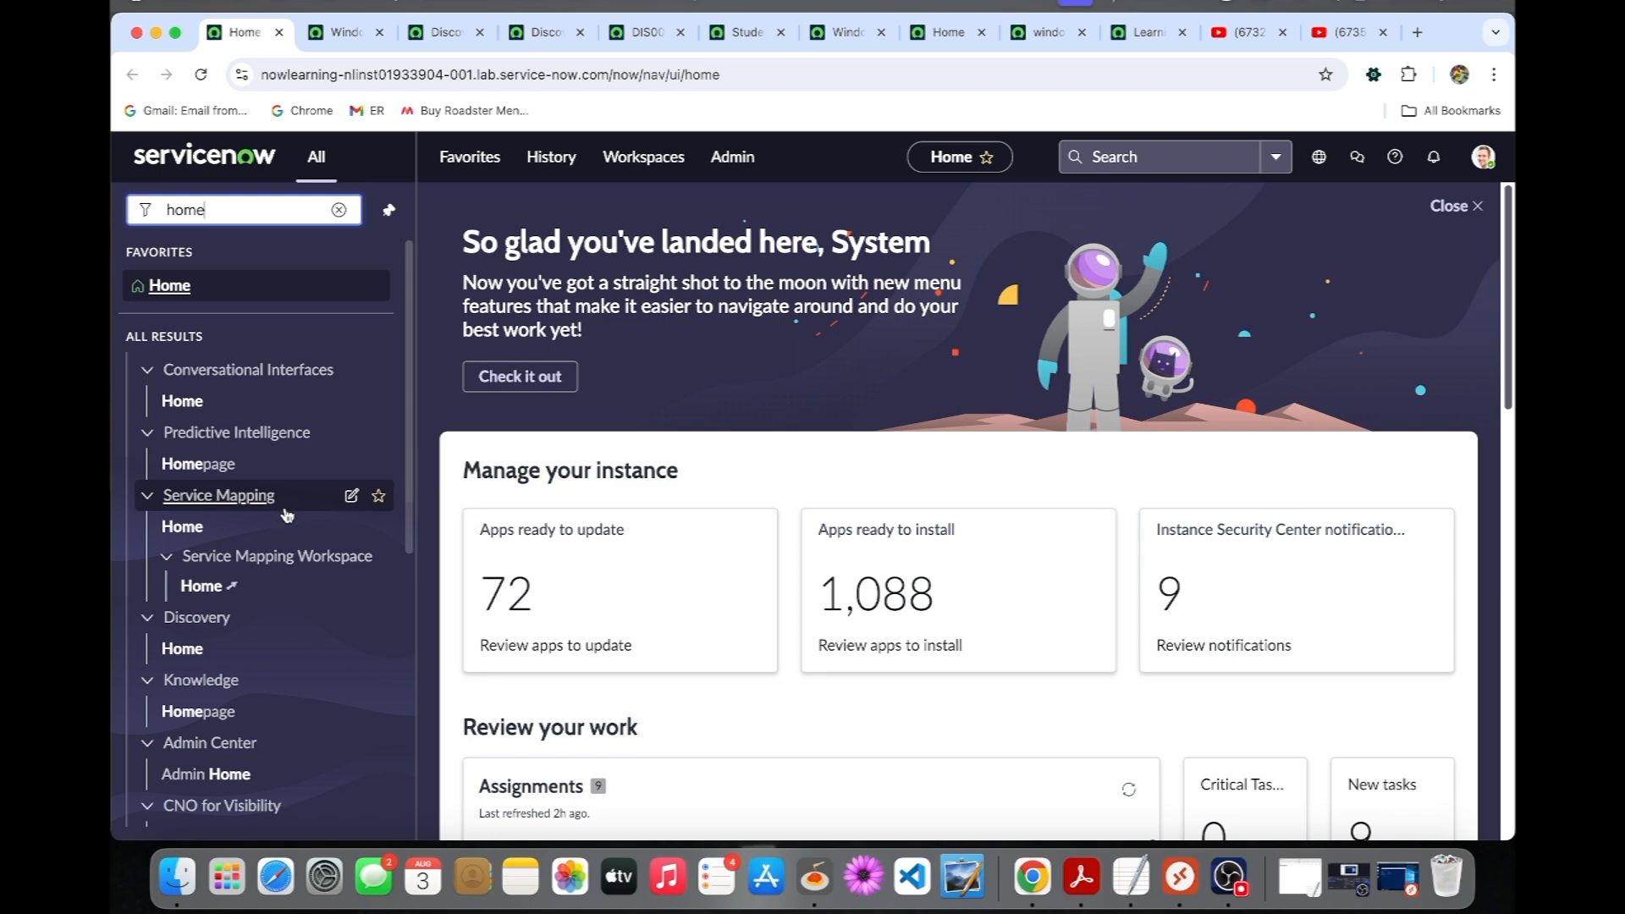
scroll(287, 515, down, 3)
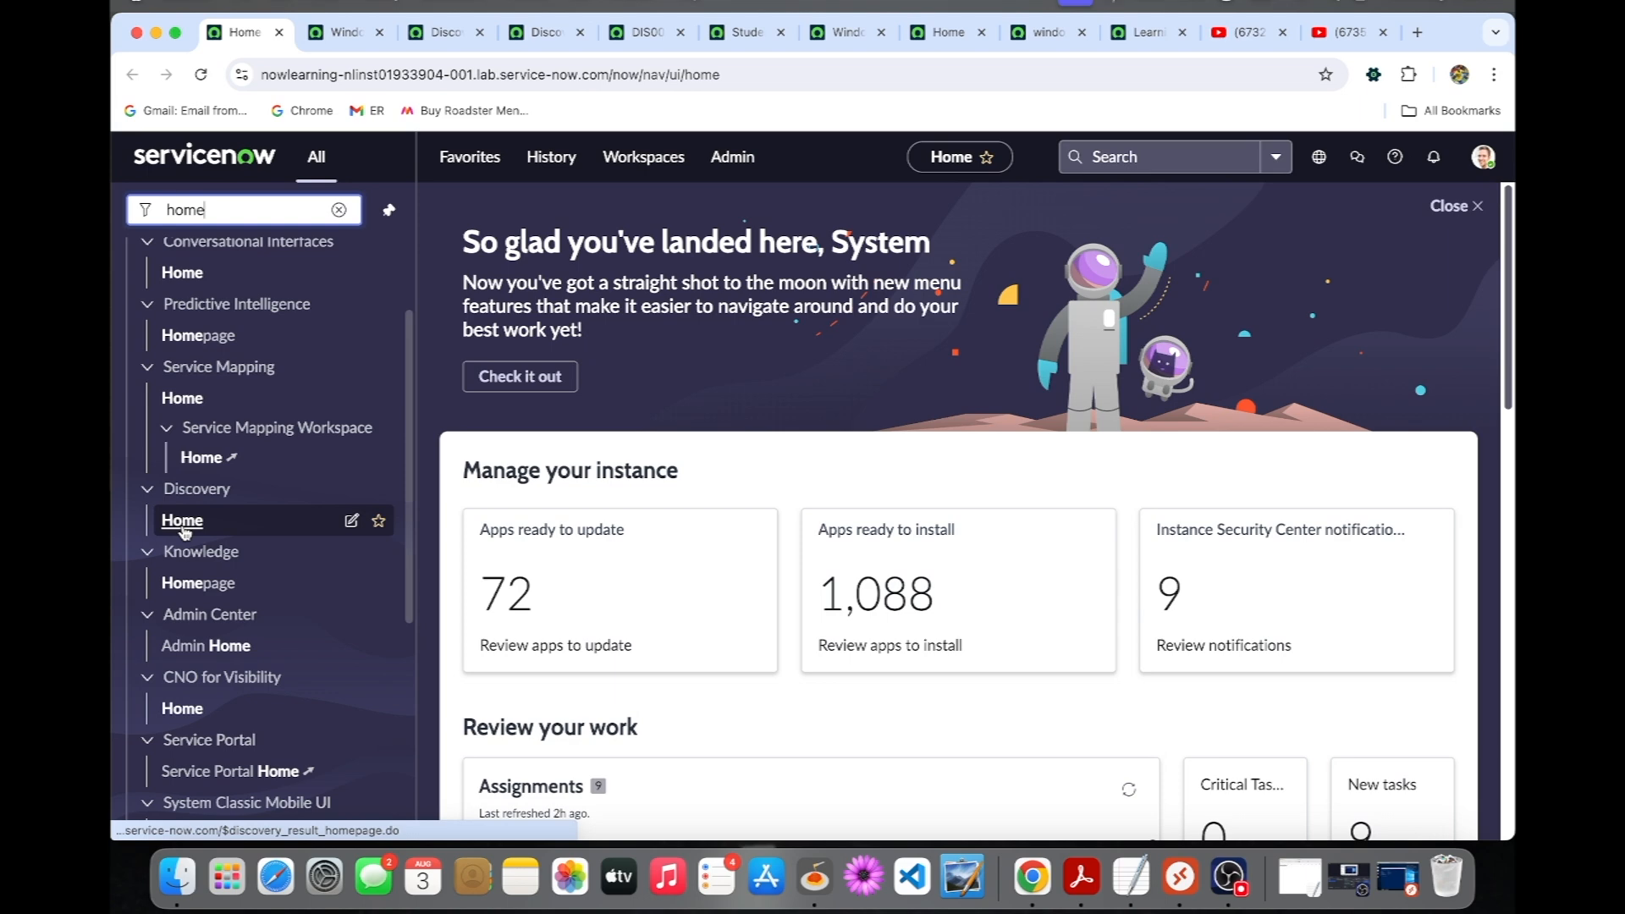
super+click(182, 520)
click(416, 36)
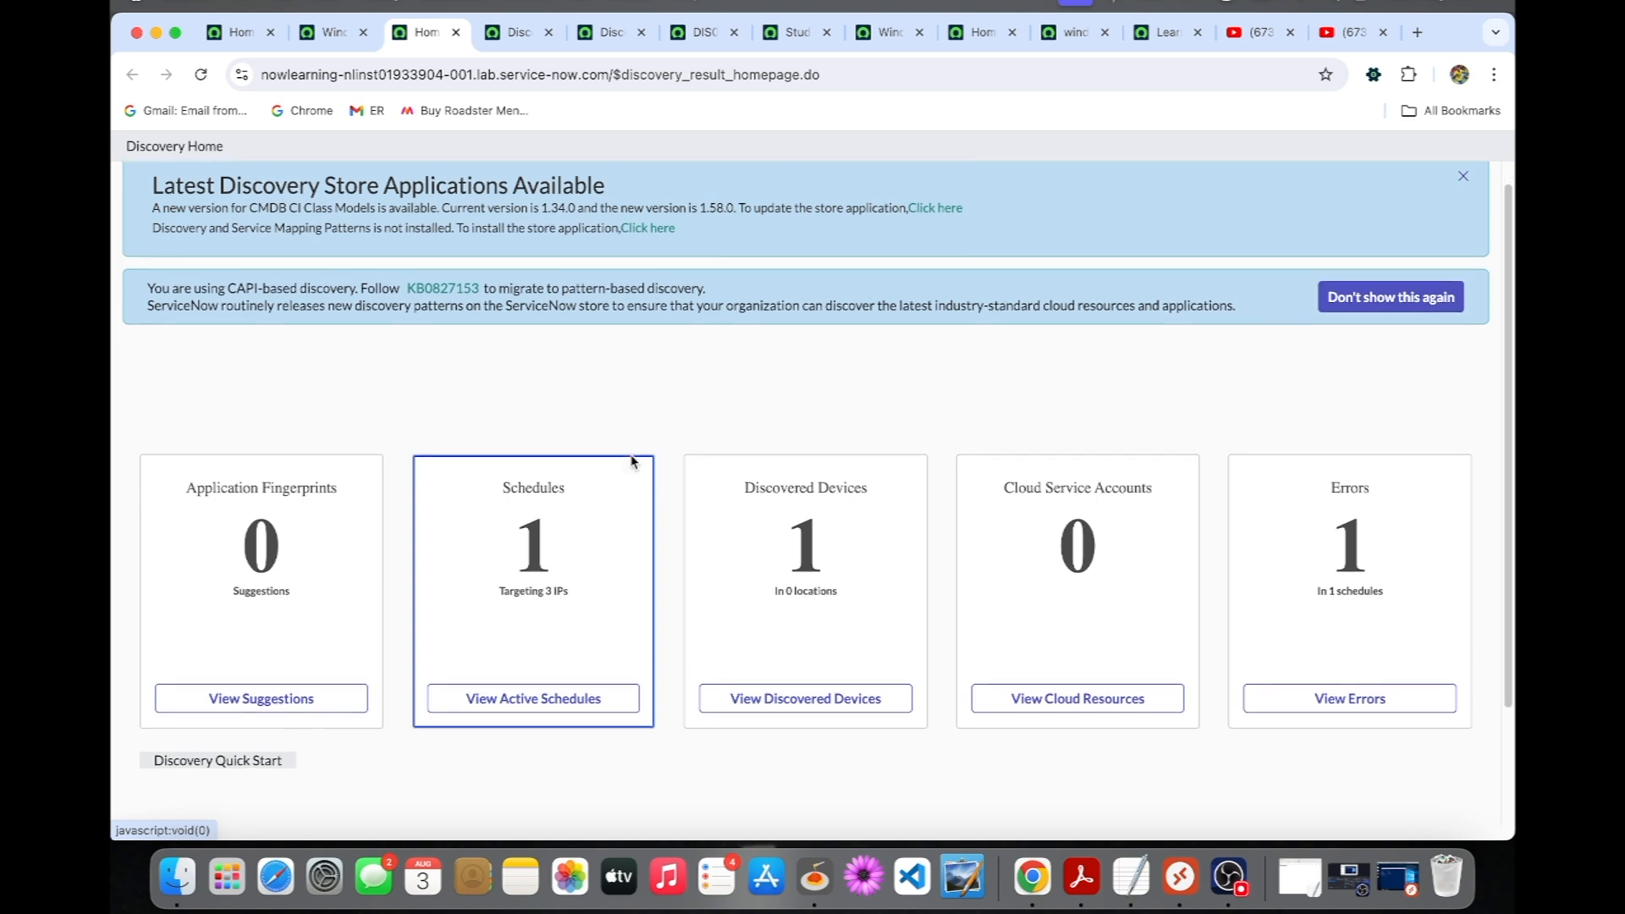
- View the active schedules from Discovery Home and start a new IP discovery schedule
scroll(631, 461, down, 2)
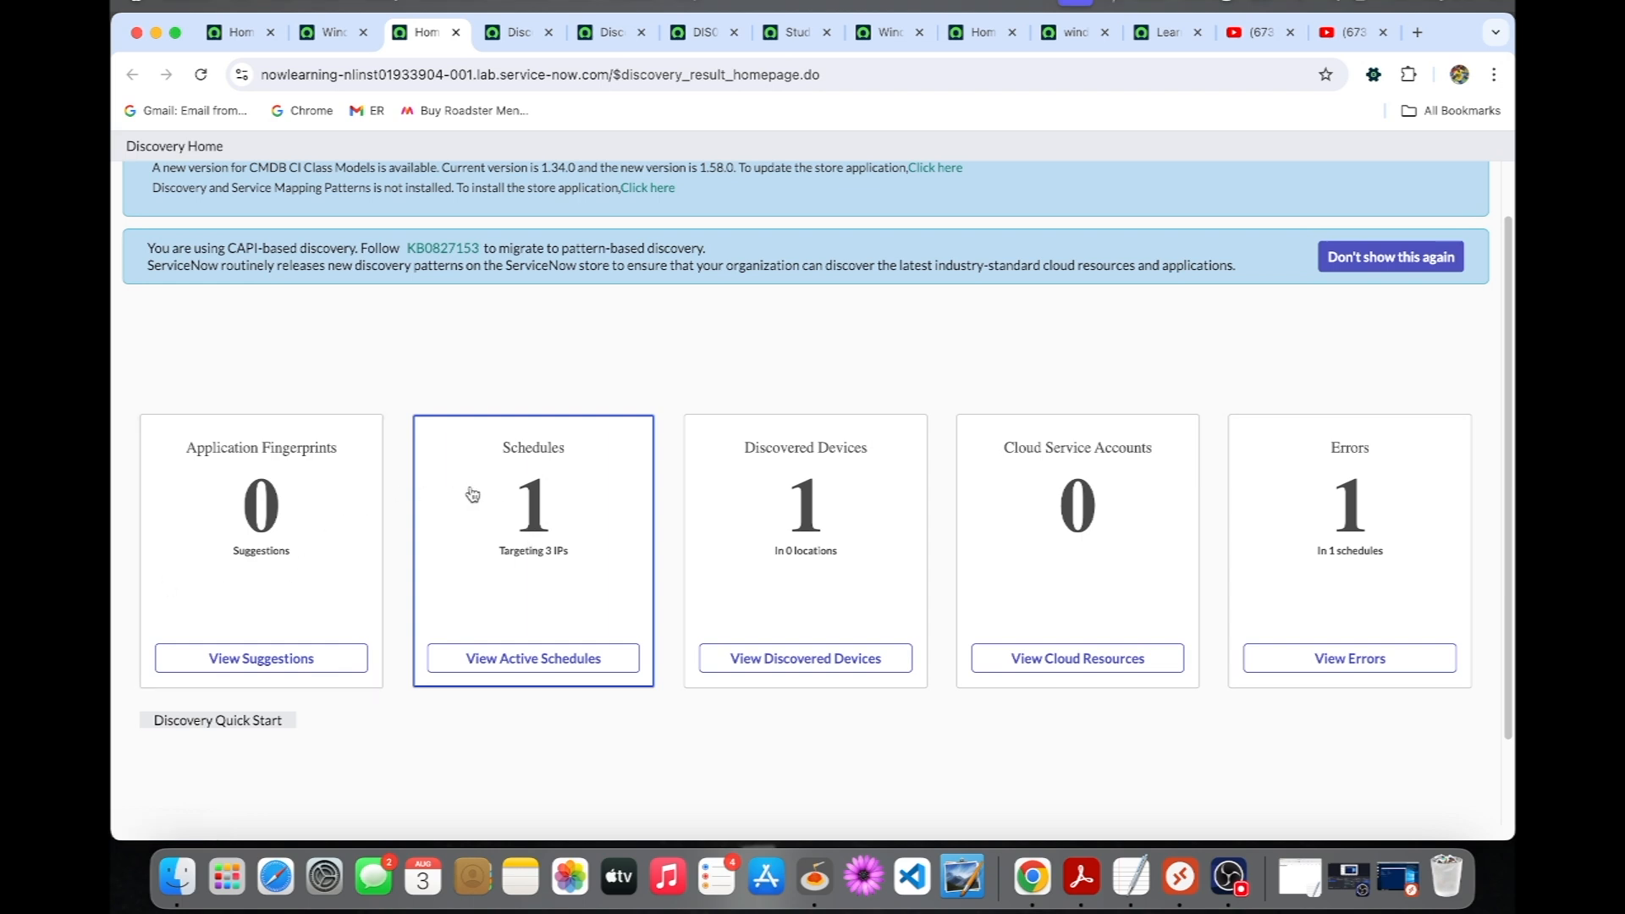
click(557, 502)
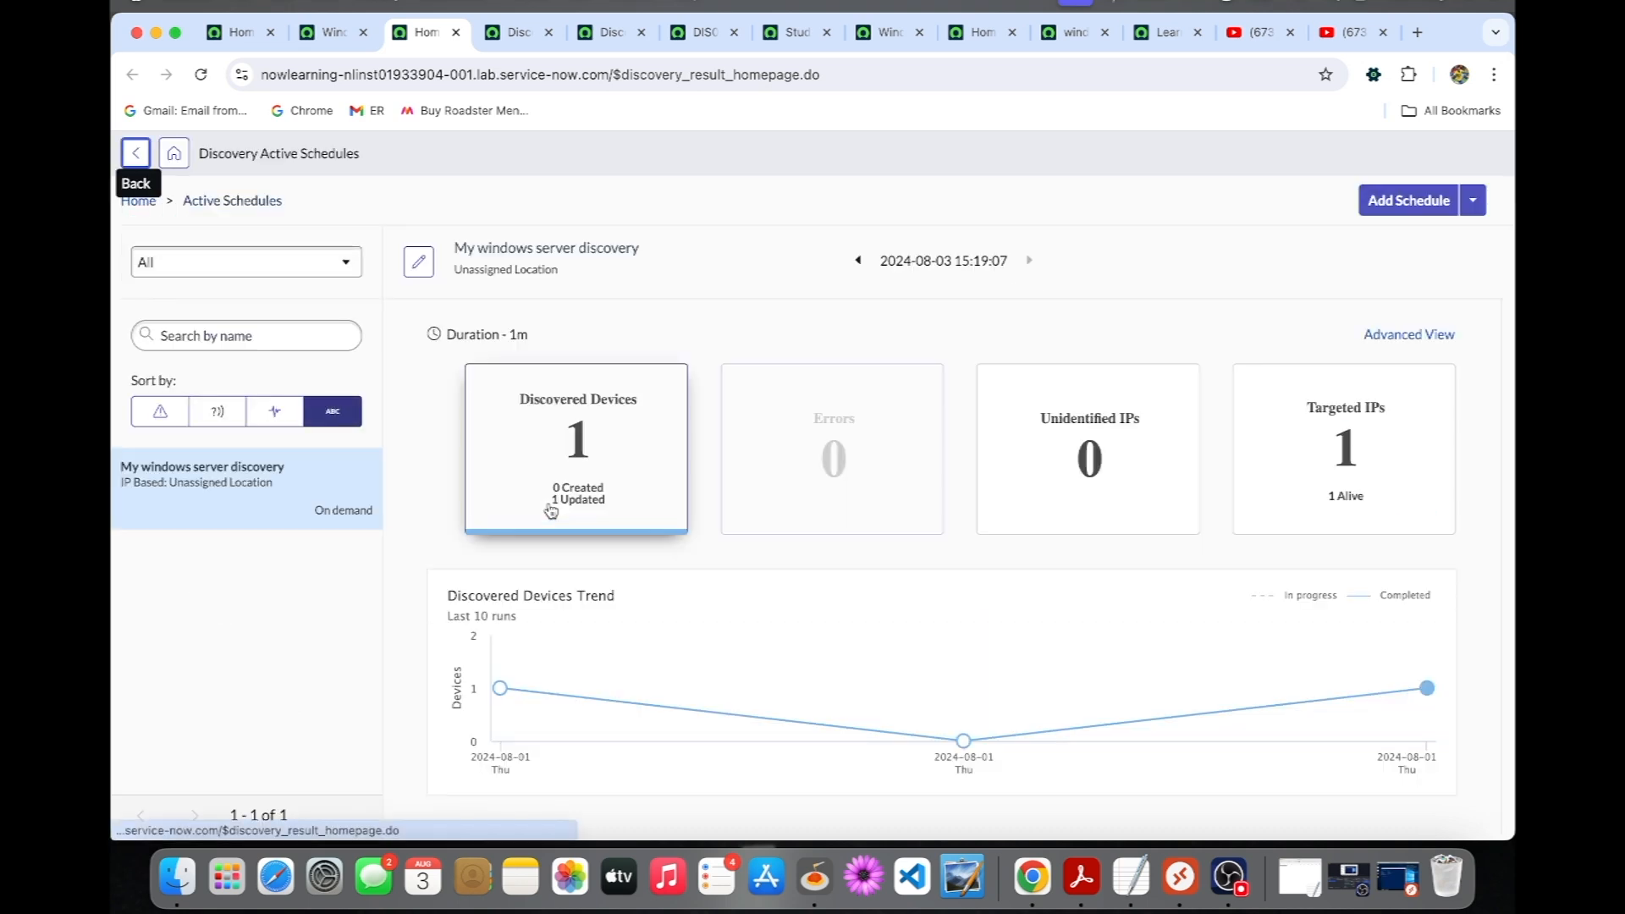
click(468, 426)
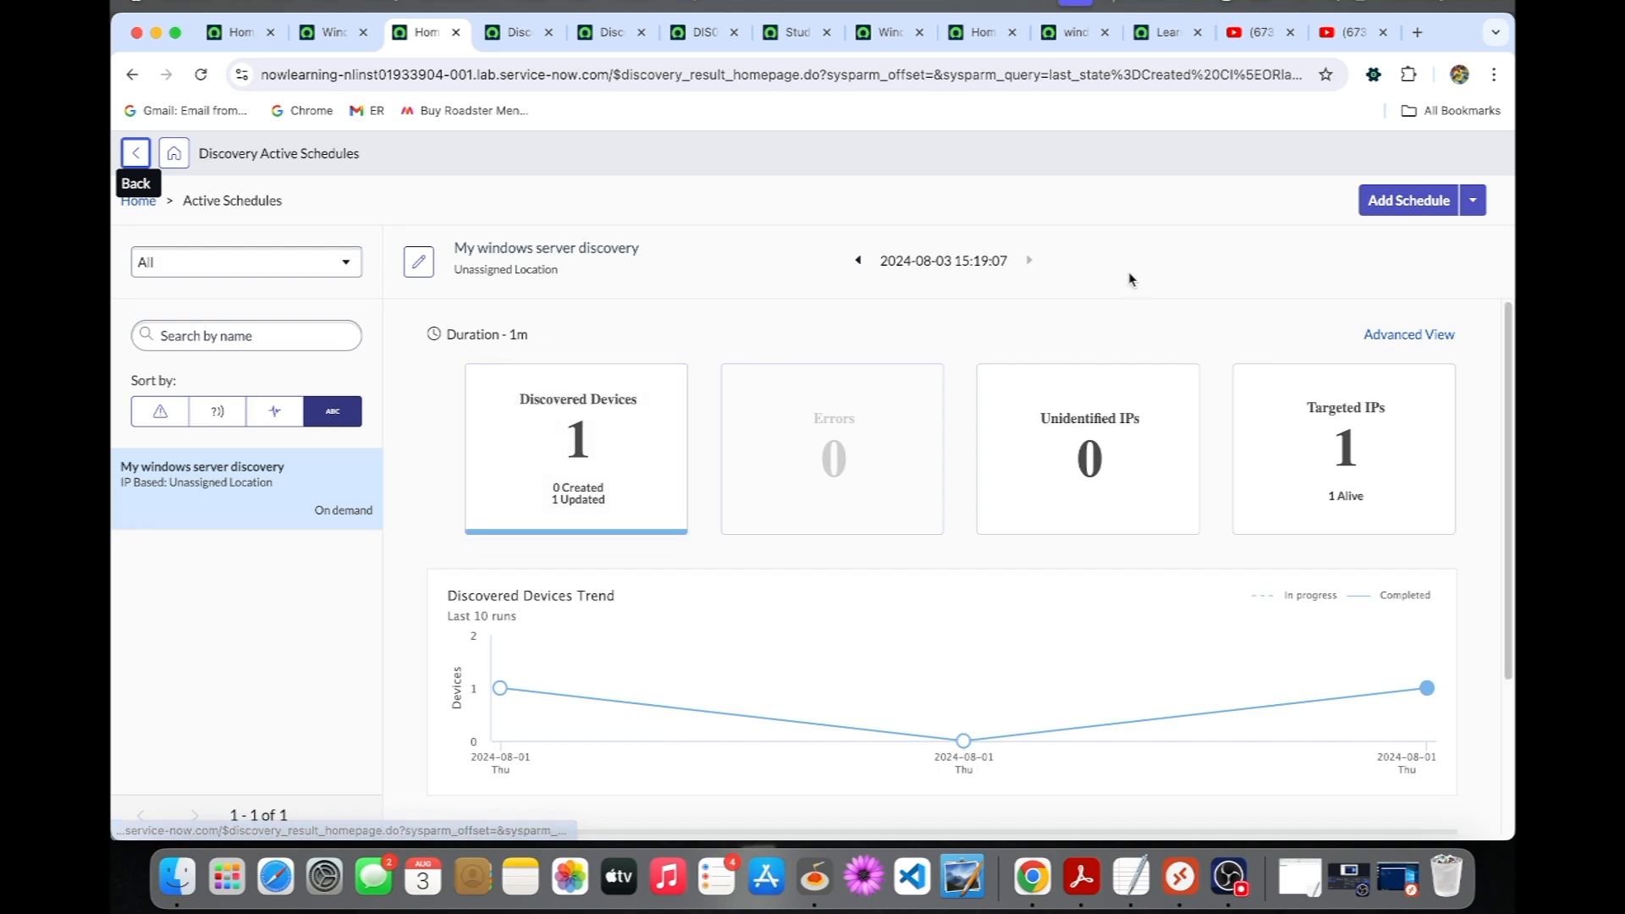
click(1473, 211)
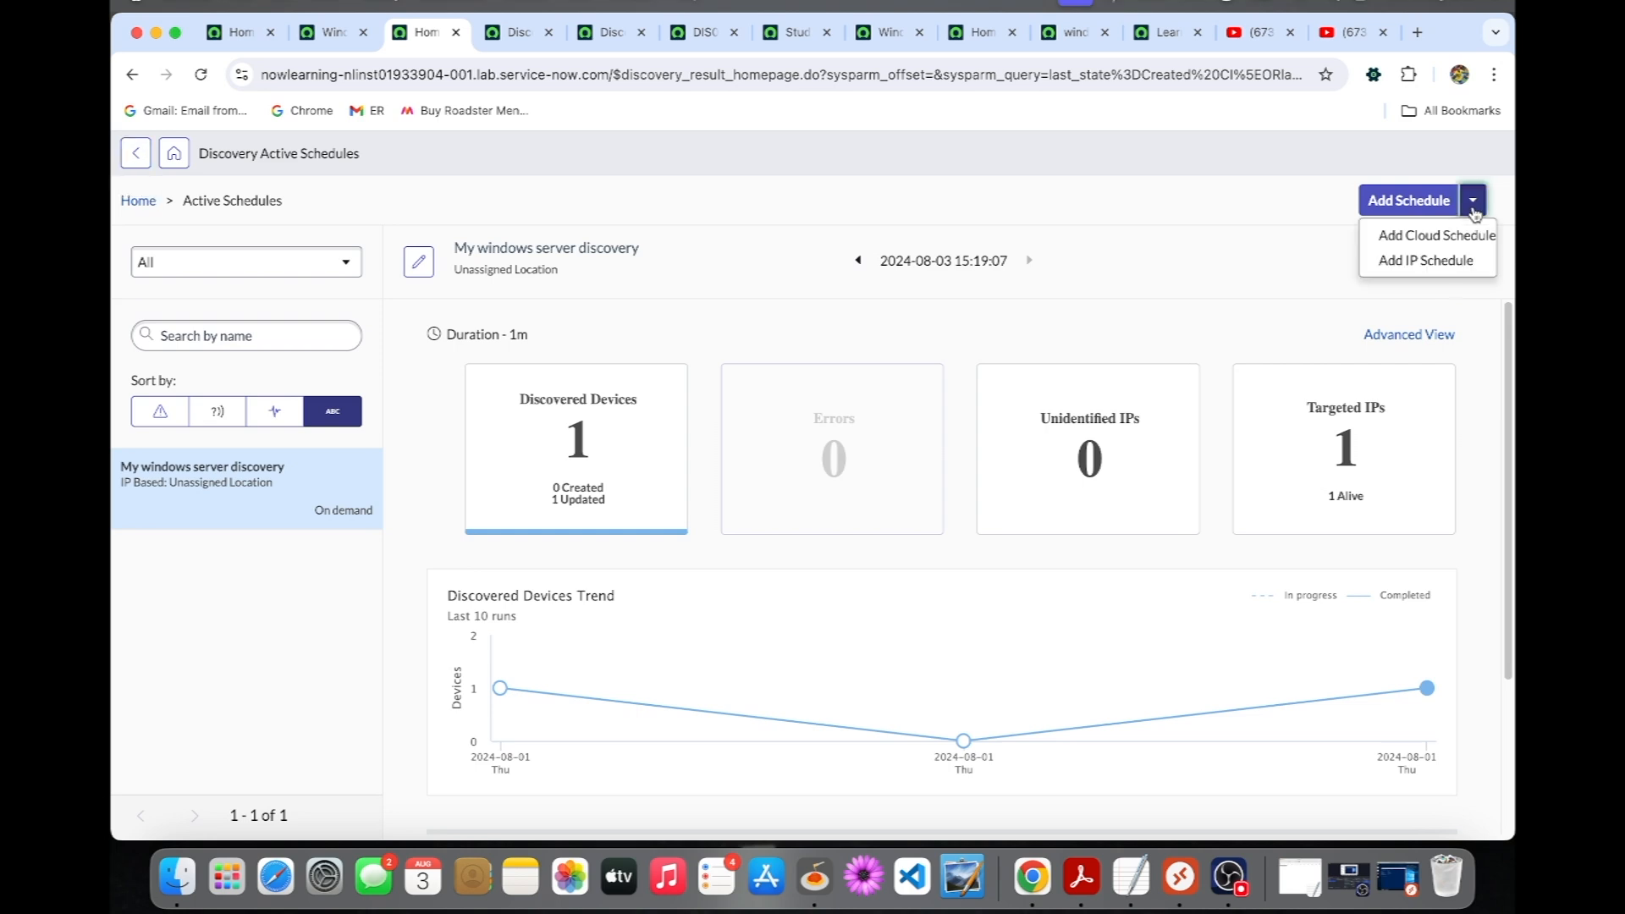
click(1420, 264)
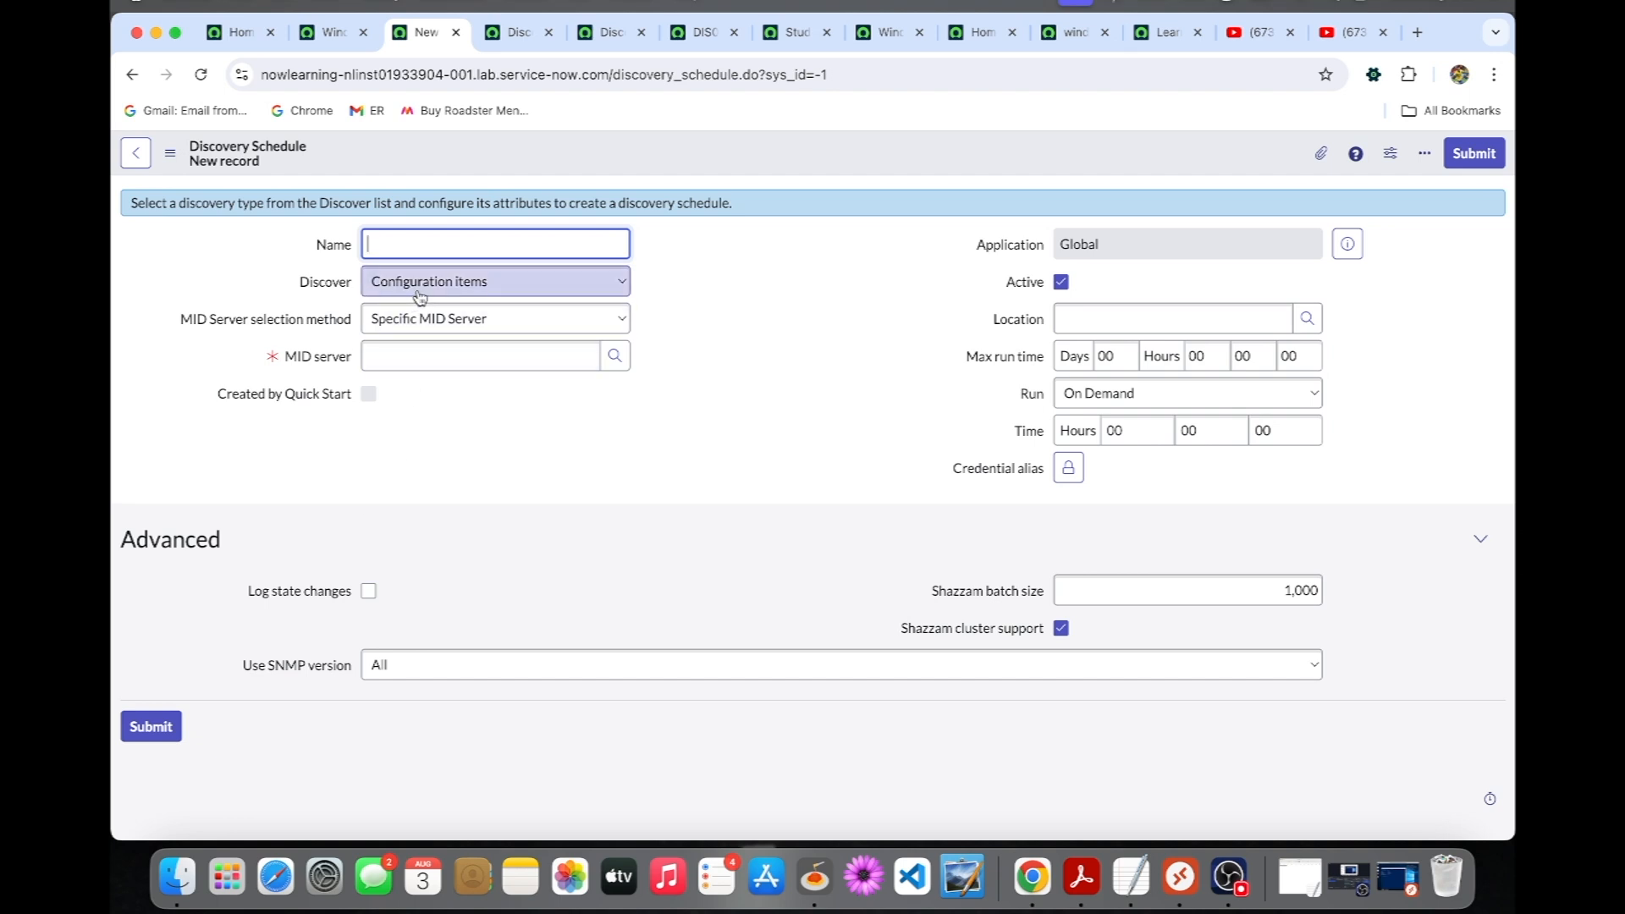
- Name the schedule "Windows Server", assign windows_mid as its MID server, and save the record, staying on its form
text(Windows Server)
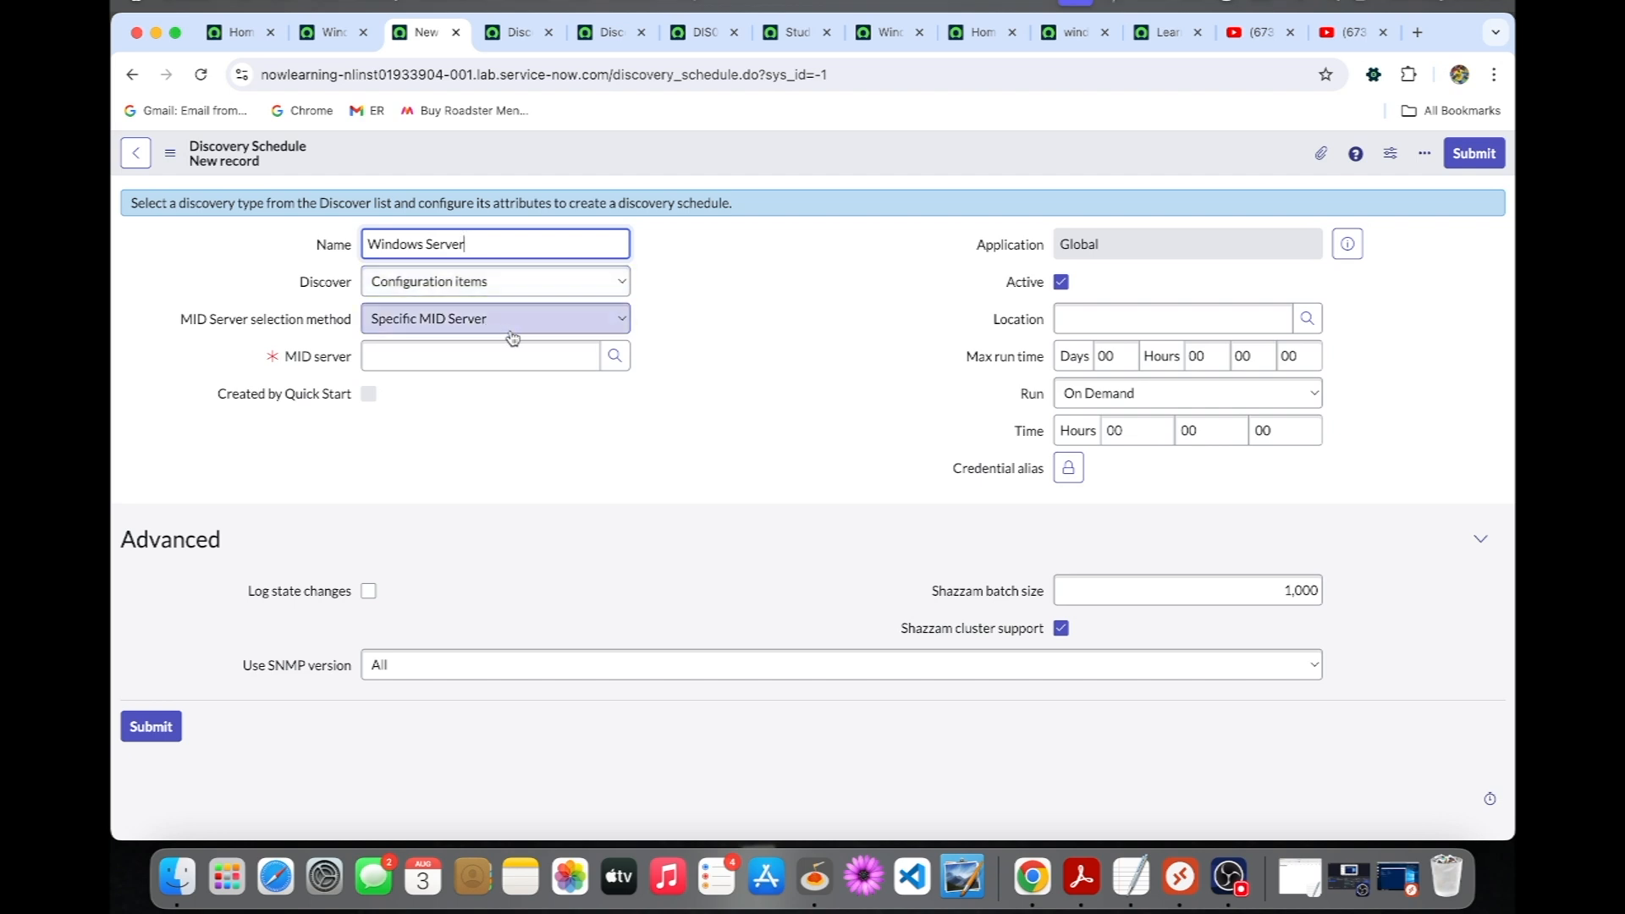
click(559, 359)
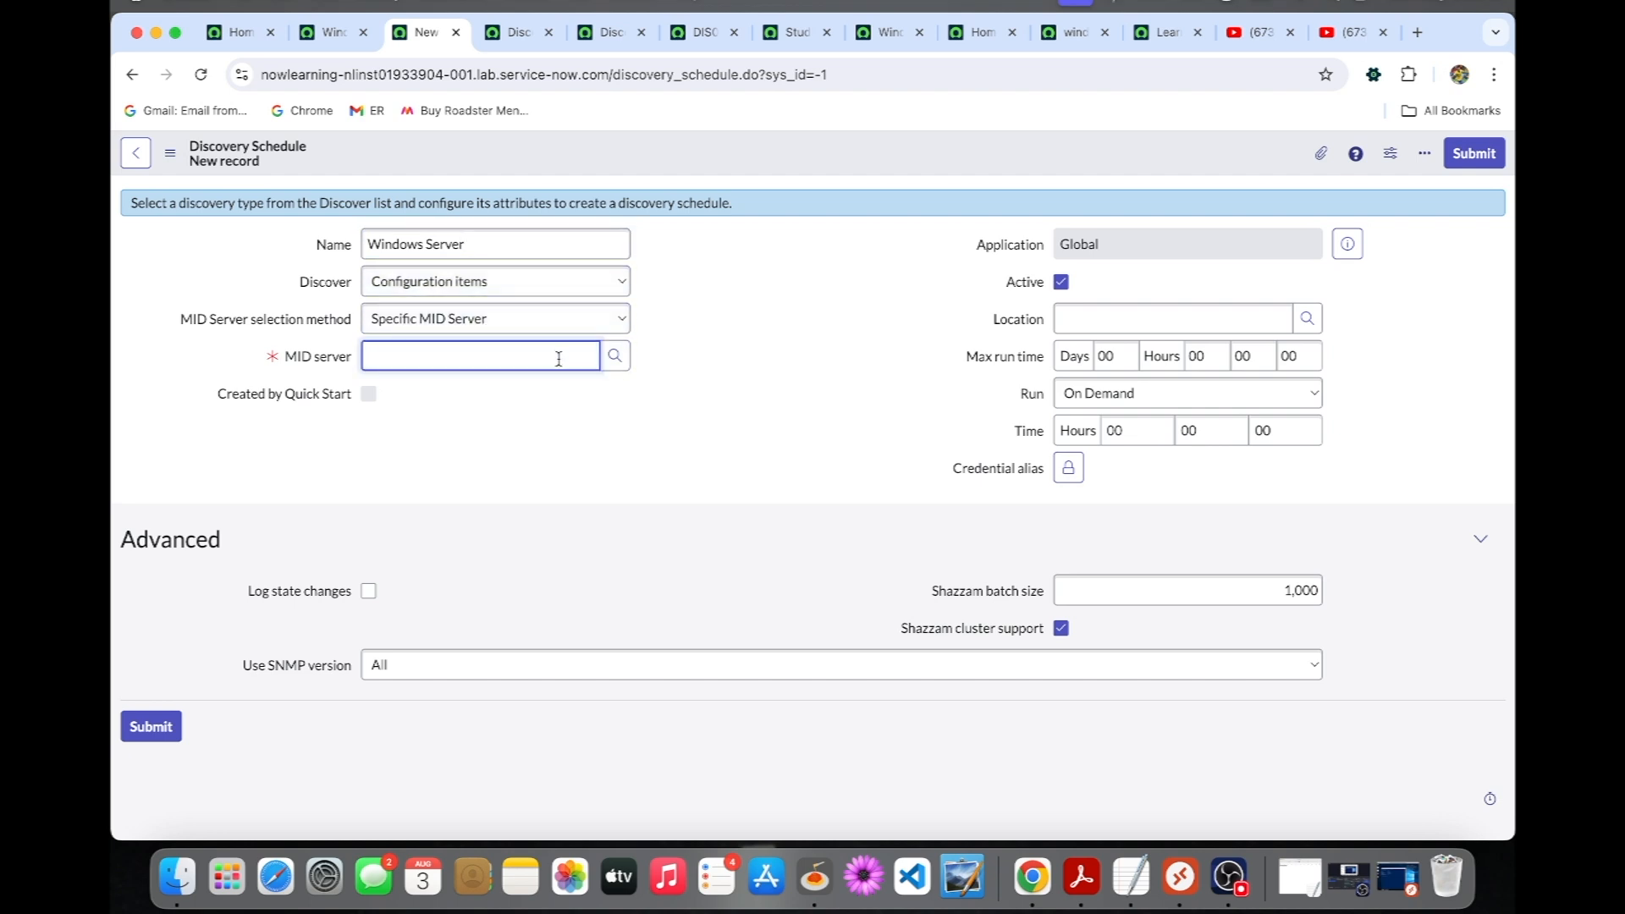
click(498, 403)
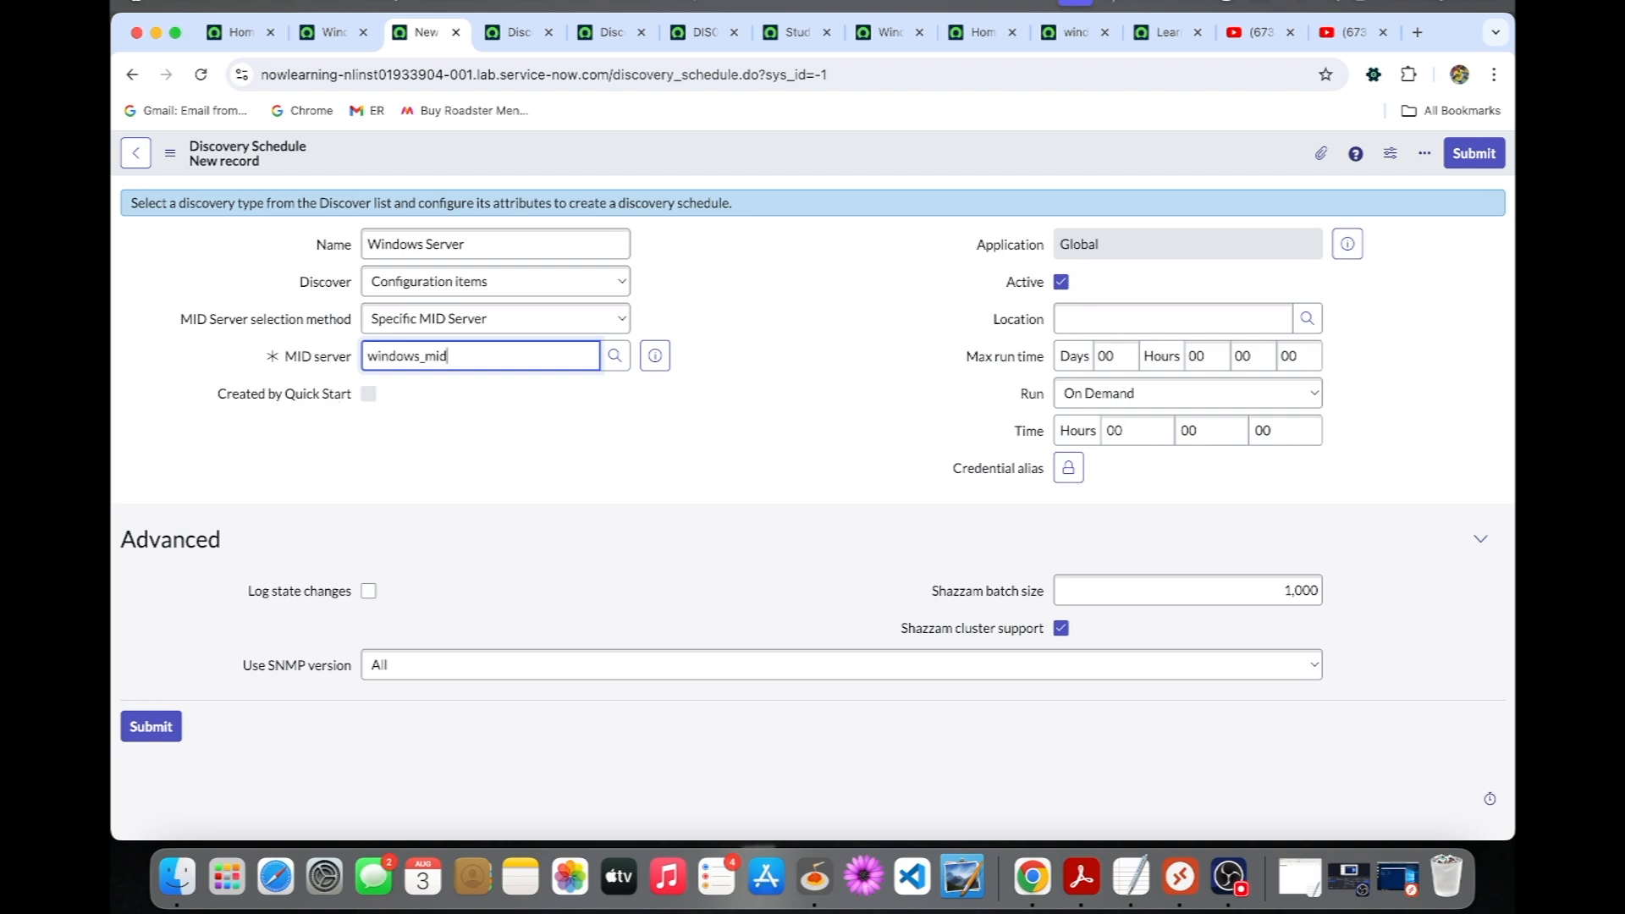
right_click(824, 149)
click(844, 160)
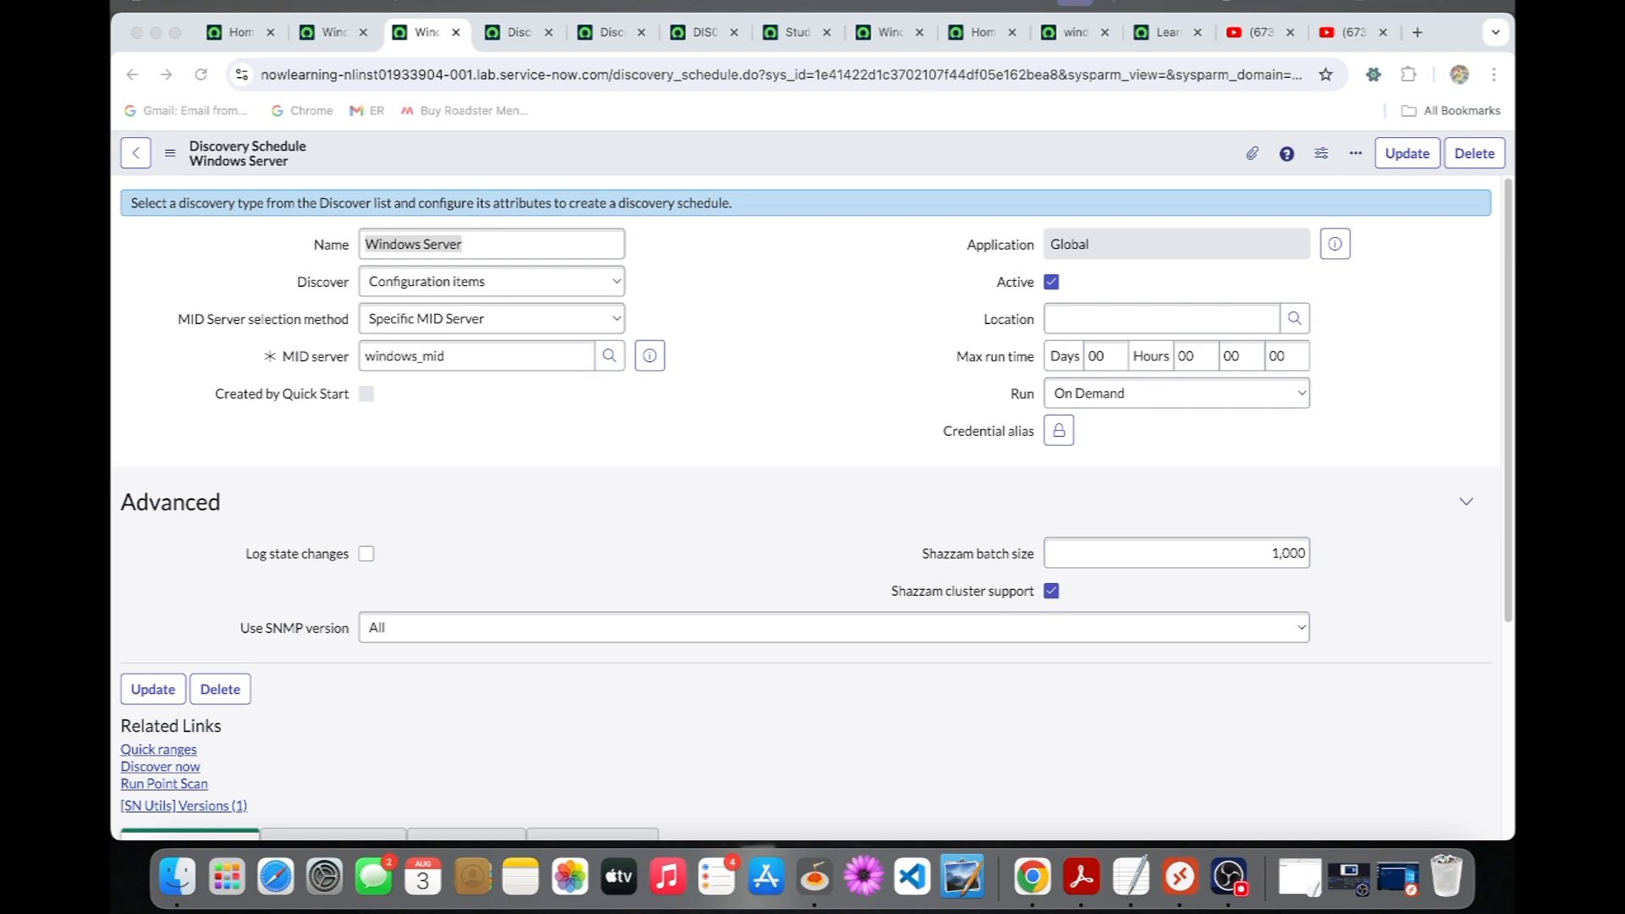
- Add the IP address 198.51.171.250 to the Windows Server schedule through Quick Ranges
scroll(313, 571, down, 2)
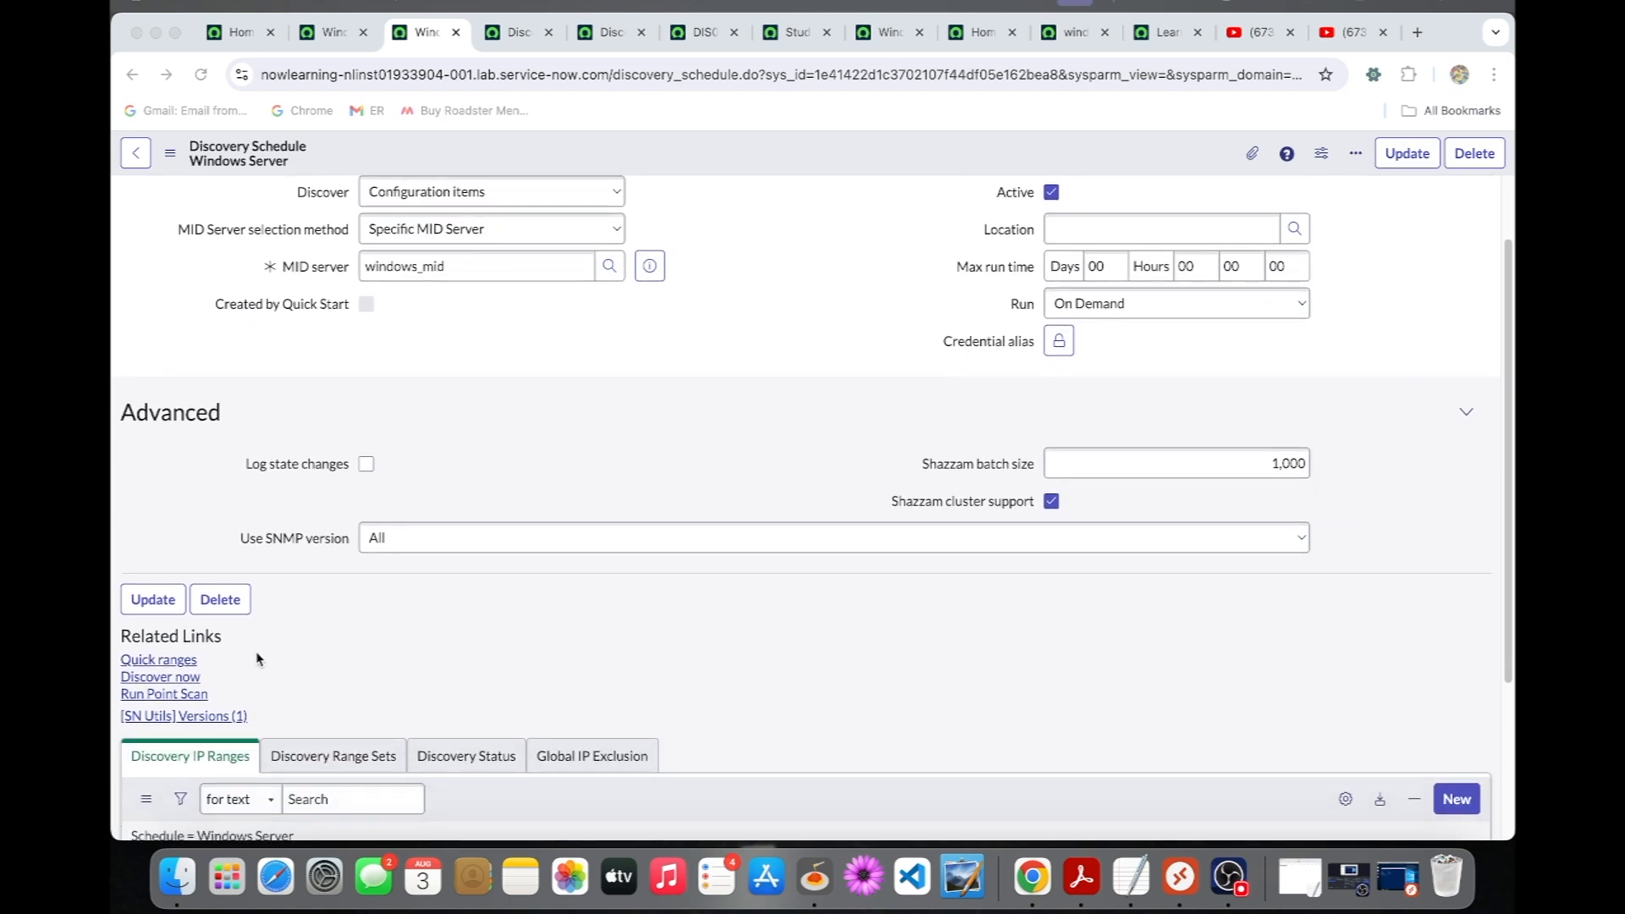
click(175, 660)
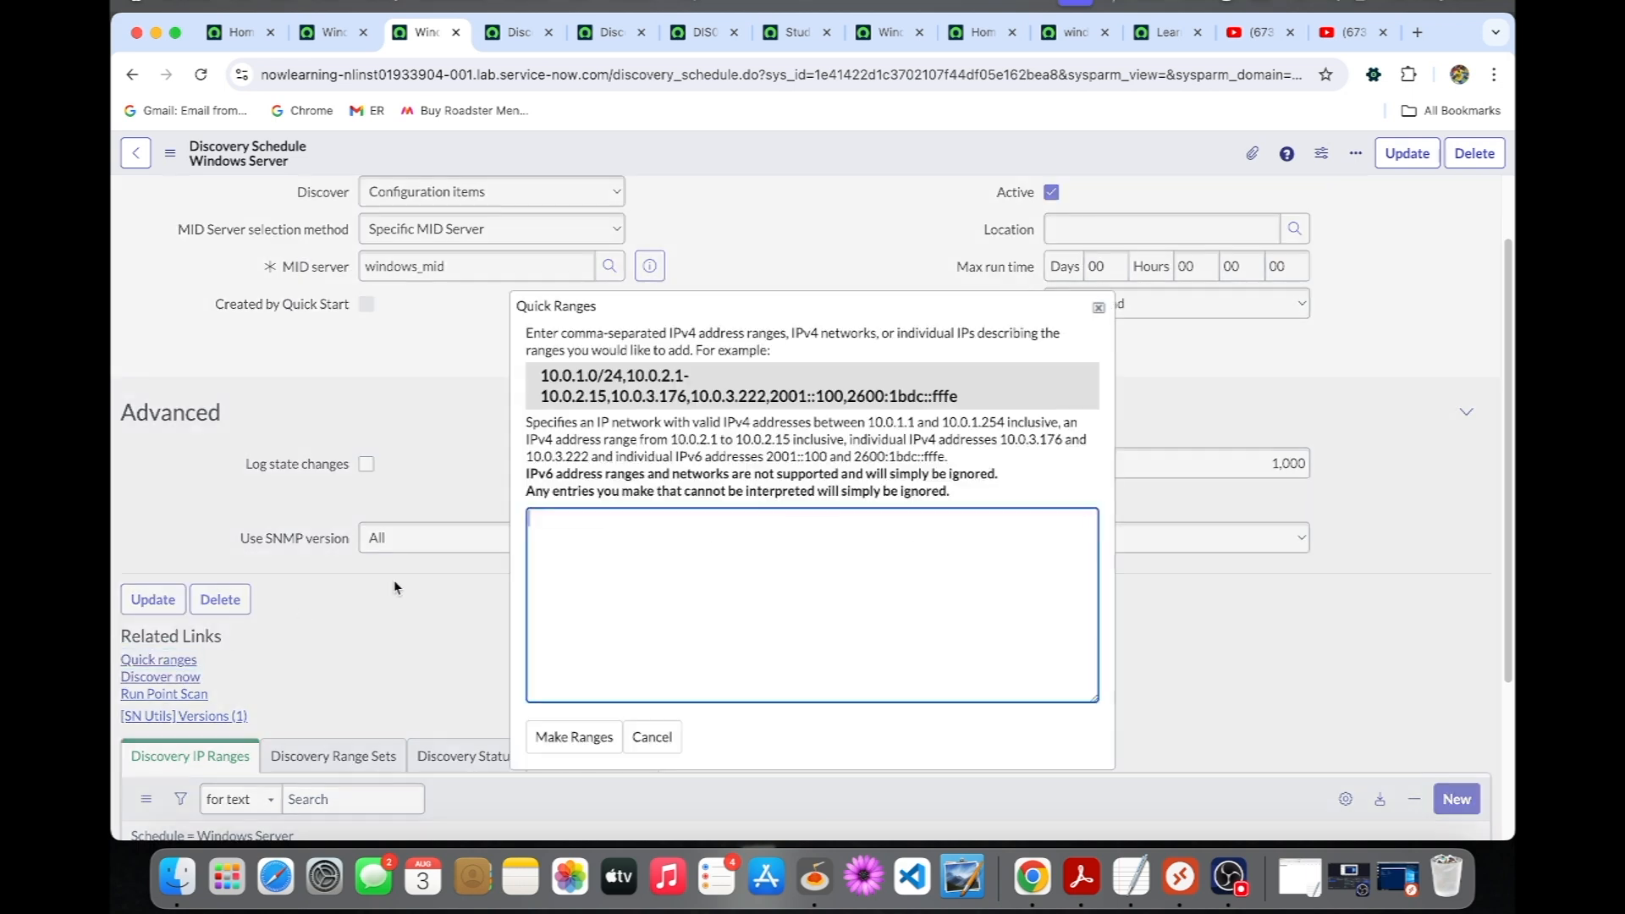
text(198.51.171.250)
click(575, 738)
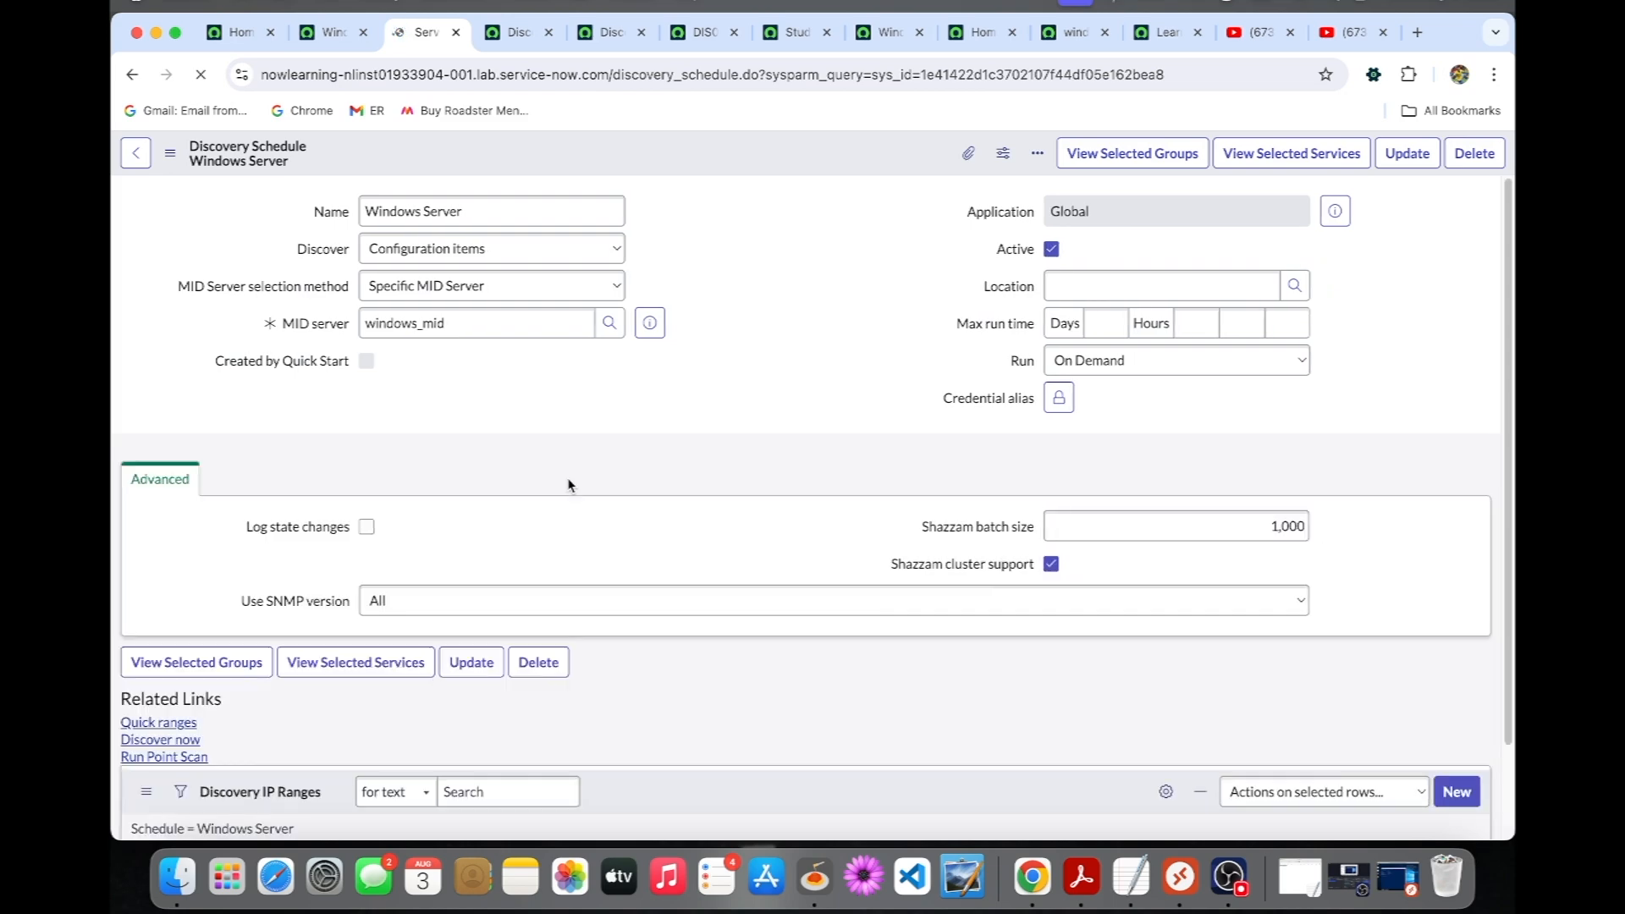
- Run the Windows Server schedule's discovery immediately and open the resulting discovery status record in a separate browser tab
scroll(514, 633, down, 5)
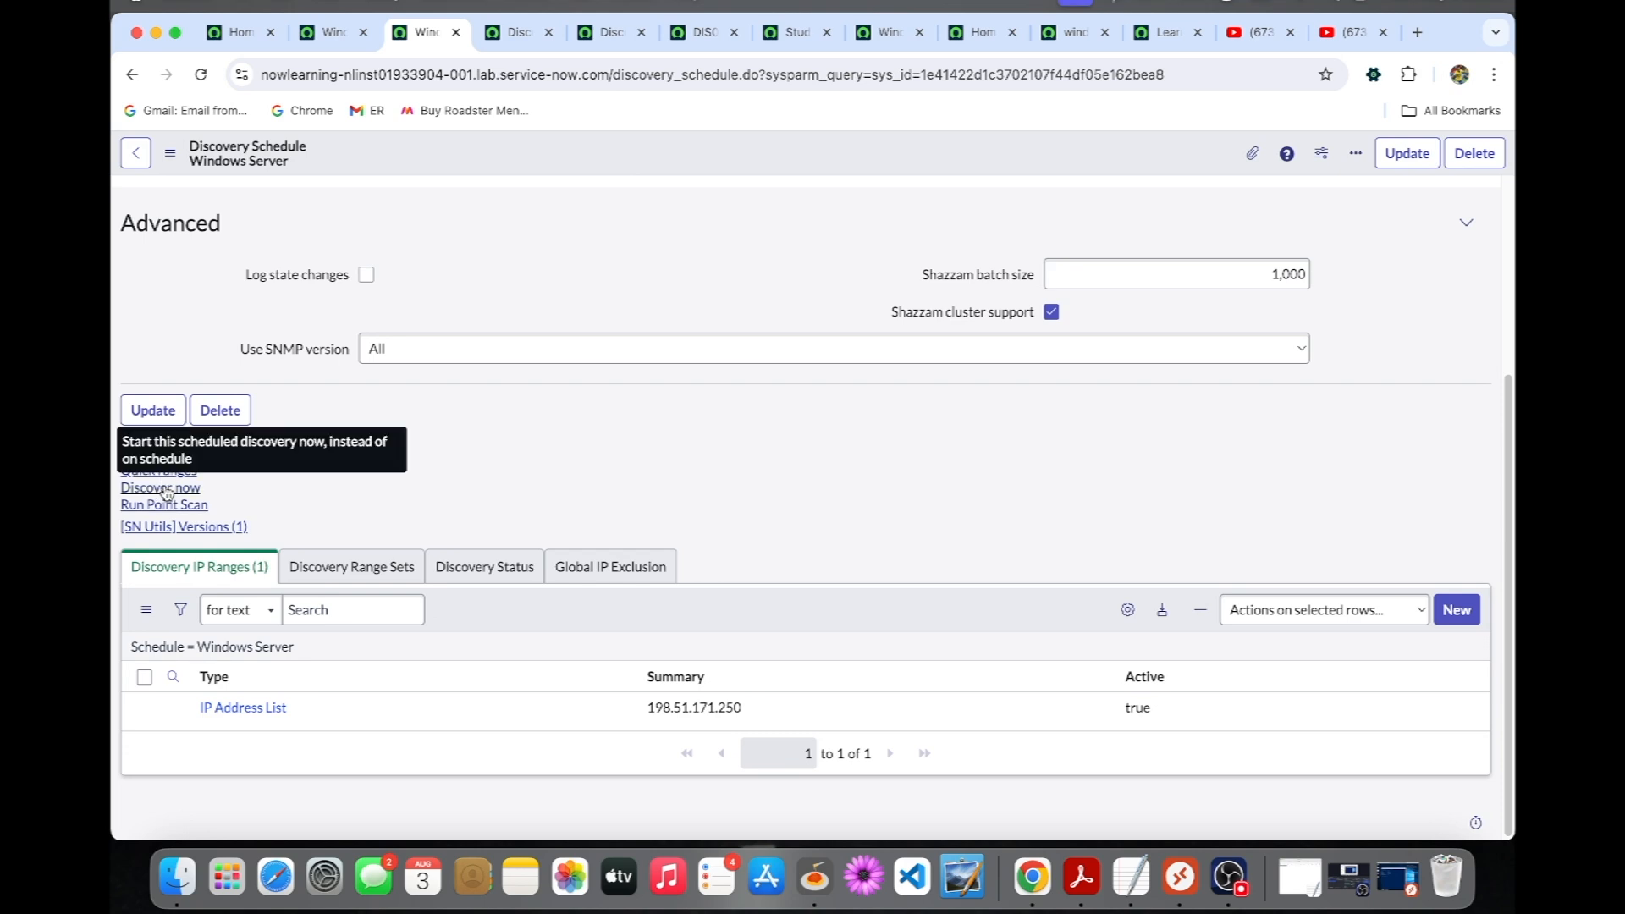
click(166, 489)
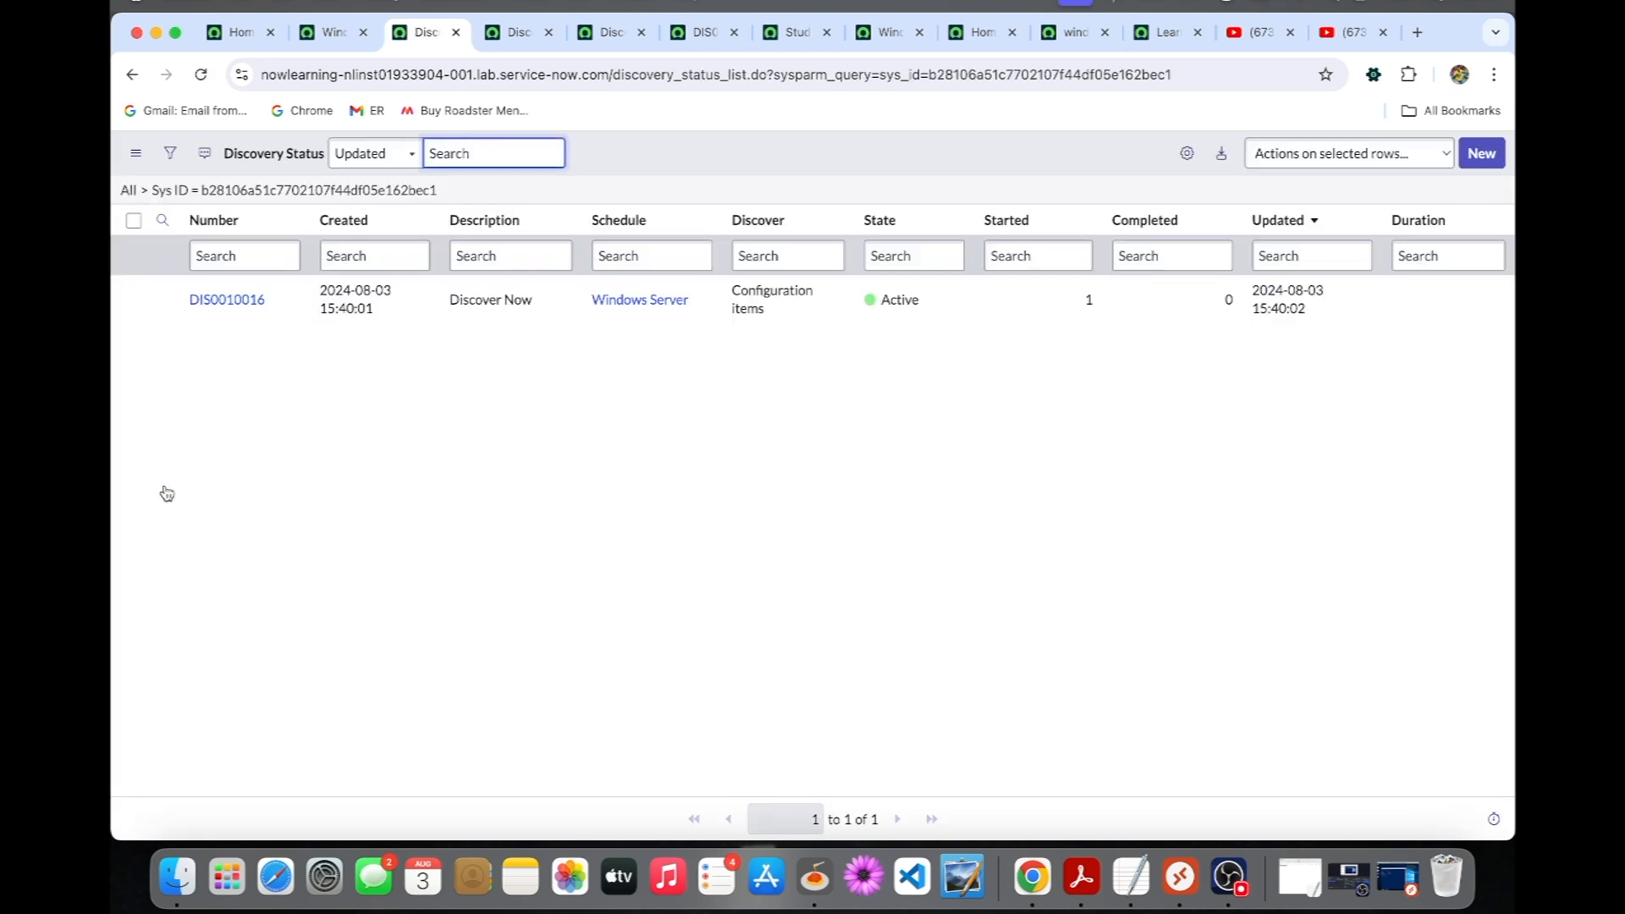
super+click(246, 298)
click(495, 32)
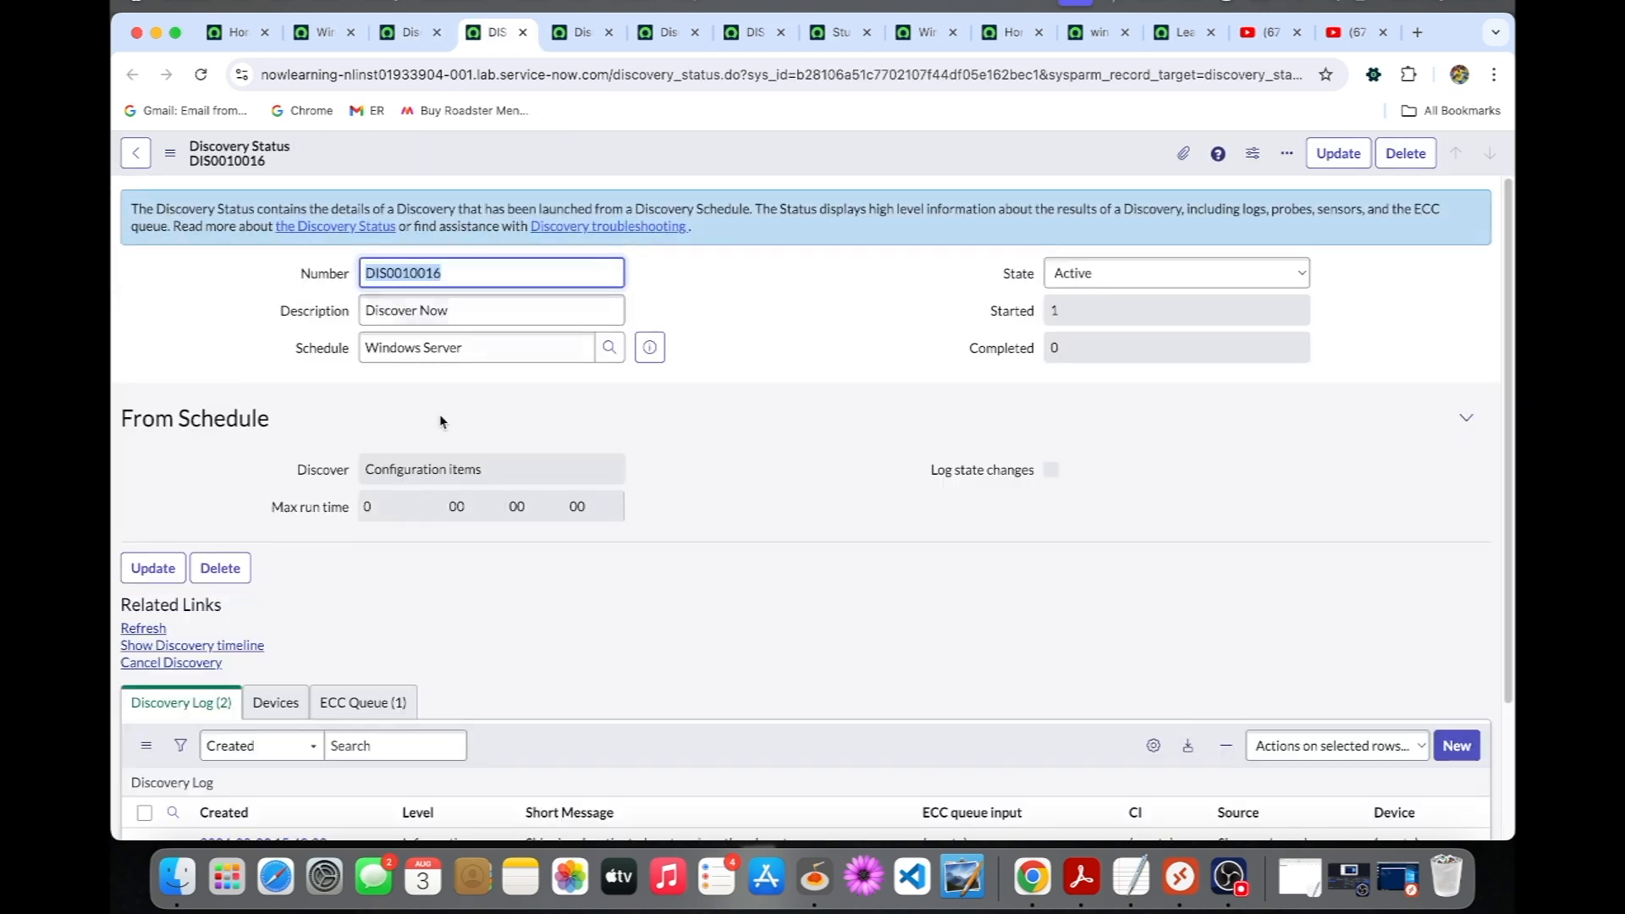
- Examine the new discovery status record's log, then reload the page to check the run's progress
scroll(440, 414, down, 3)
scroll(346, 443, down, 1)
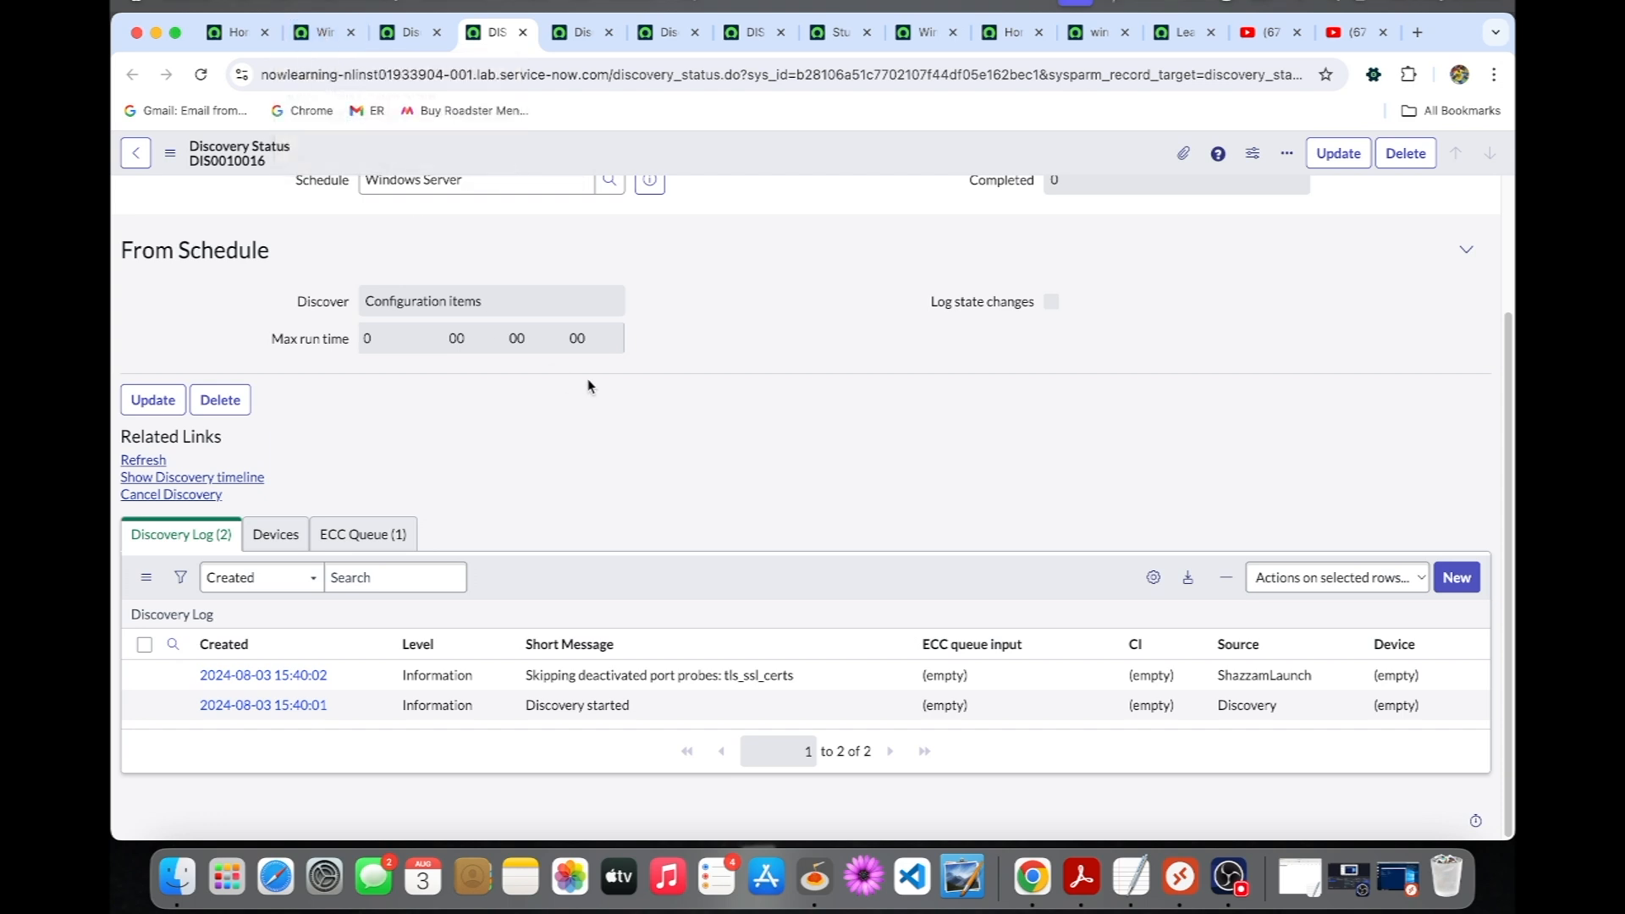
scroll(588, 378, up, 3)
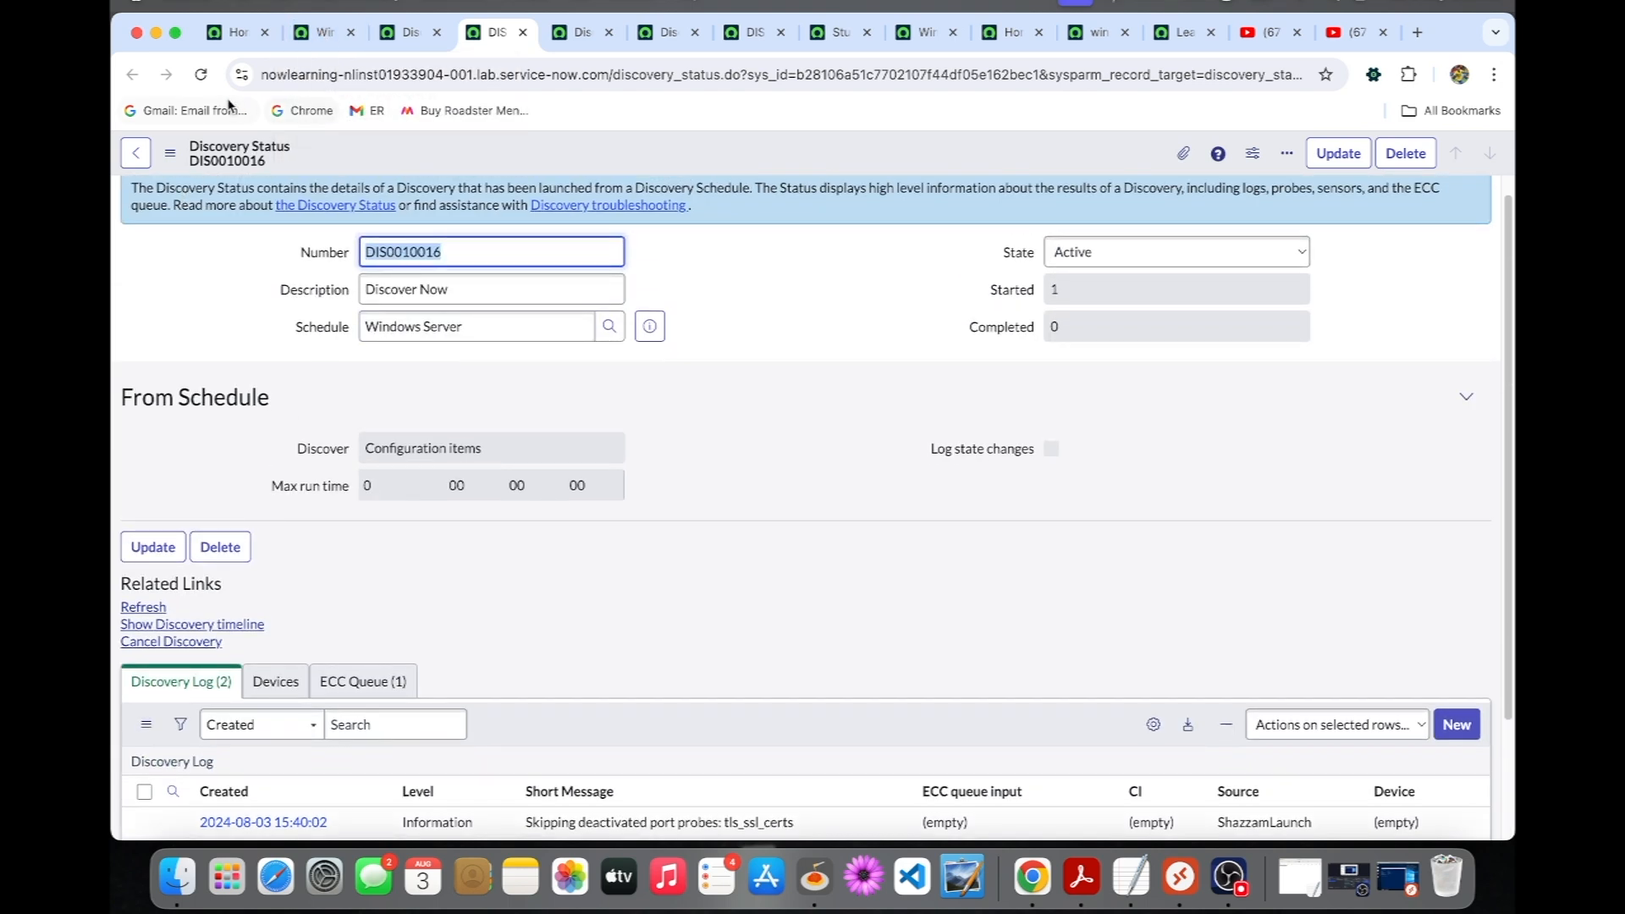
click(201, 74)
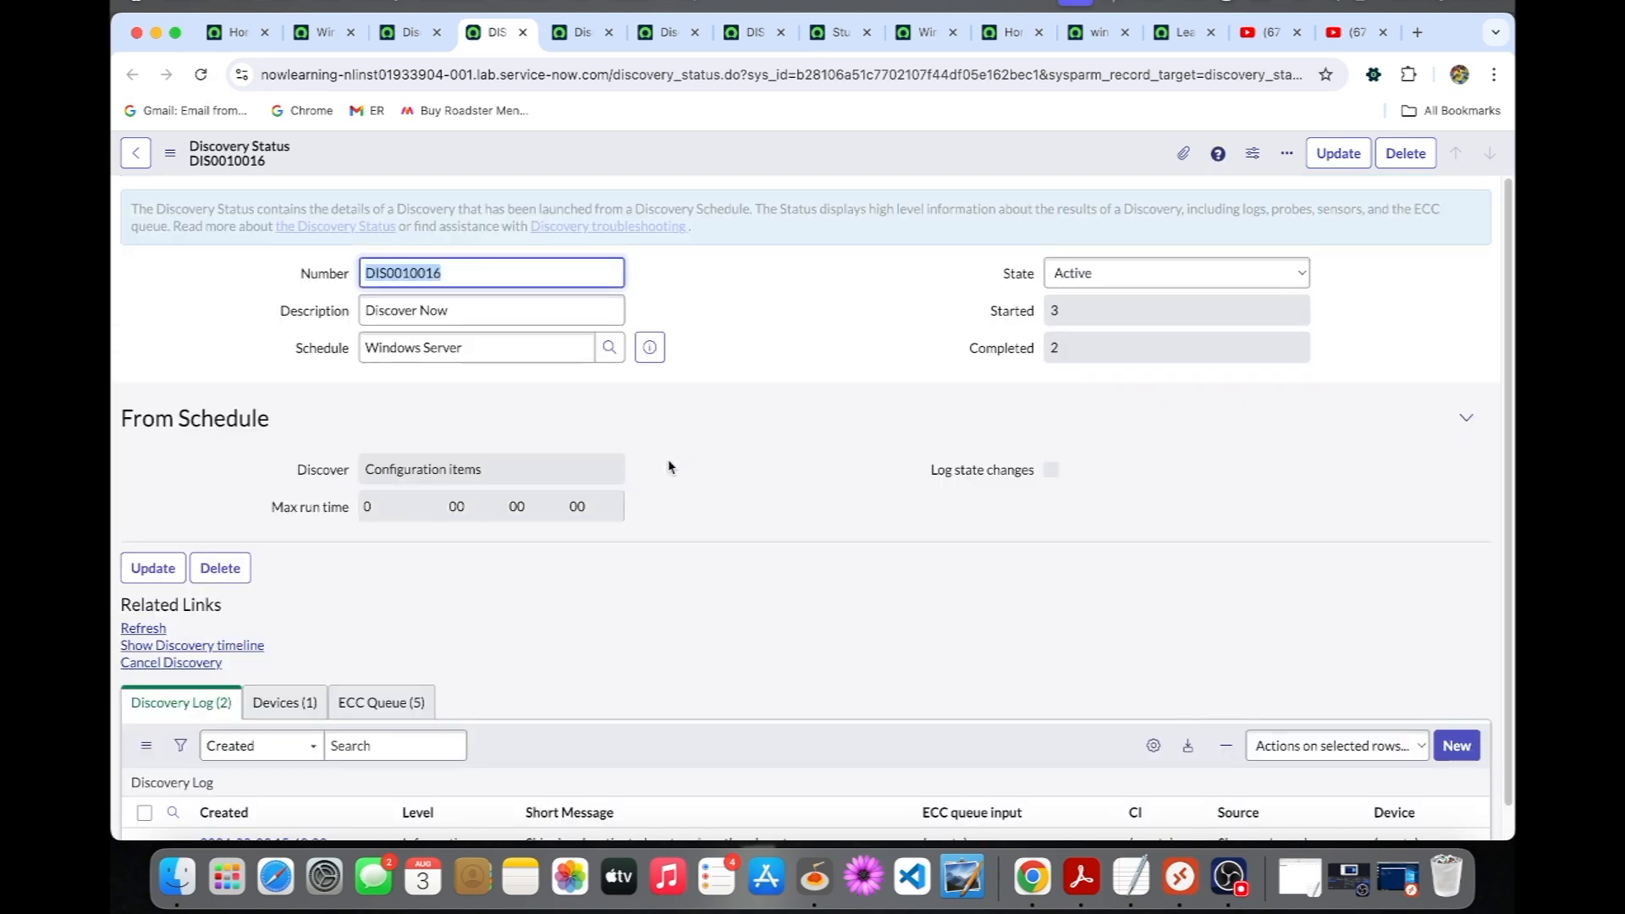
scroll(508, 559, down, 2)
scroll(273, 337, up, 2)
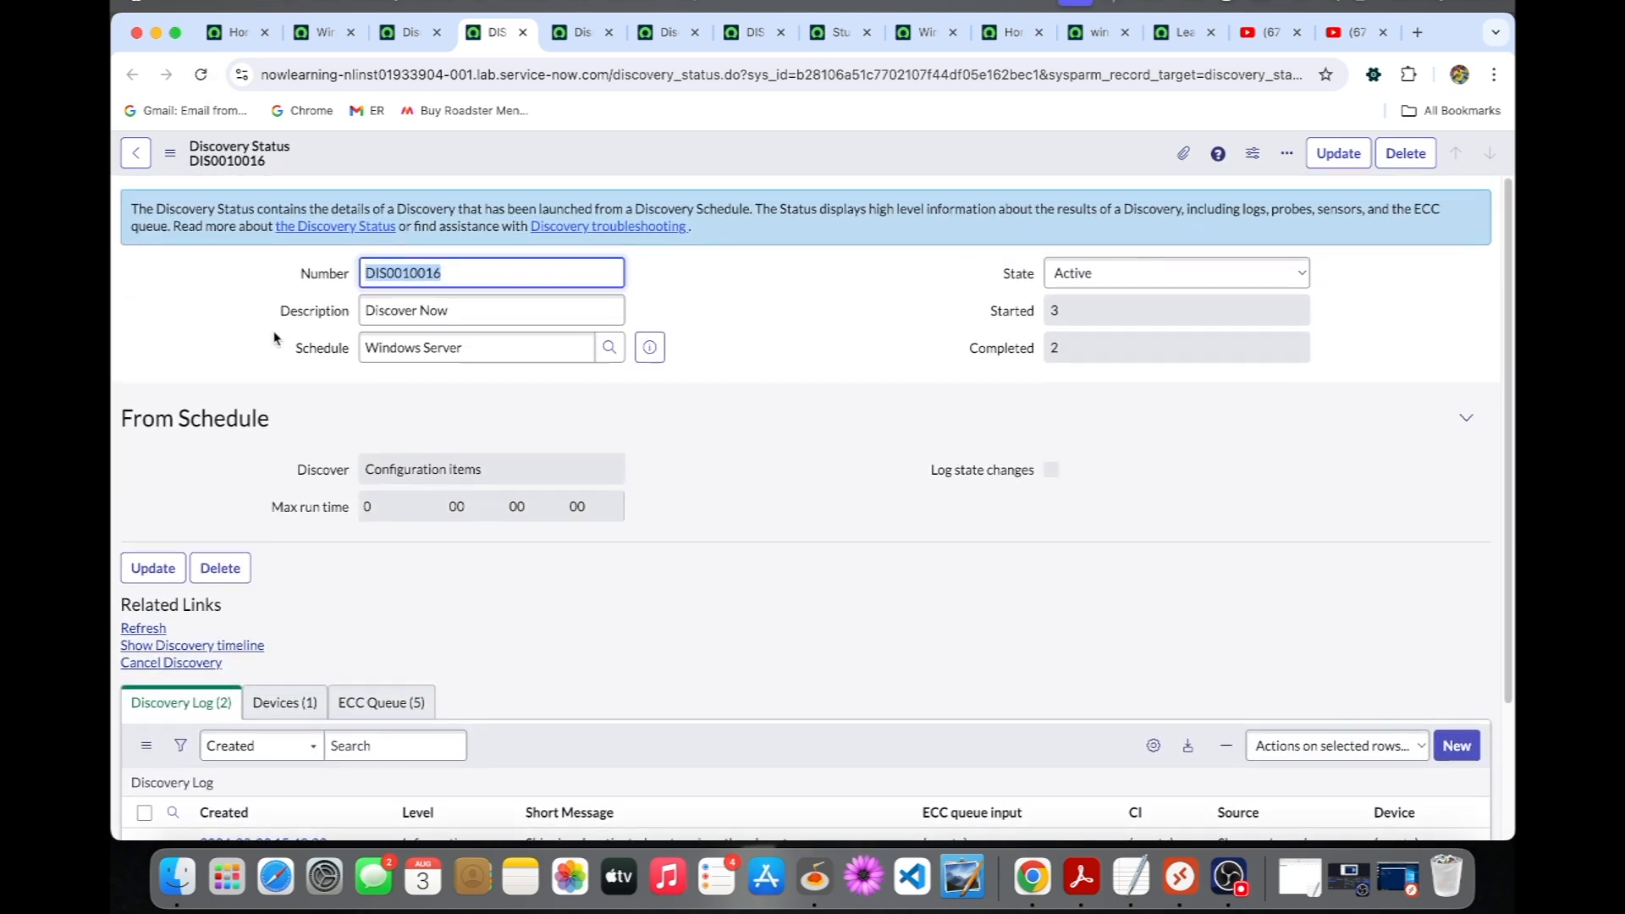
- Keep reloading the discovery status while checking the scan progress in its Devices list, and view the ECC Queue entries
click(200, 75)
click(307, 710)
scroll(339, 728, down, 2)
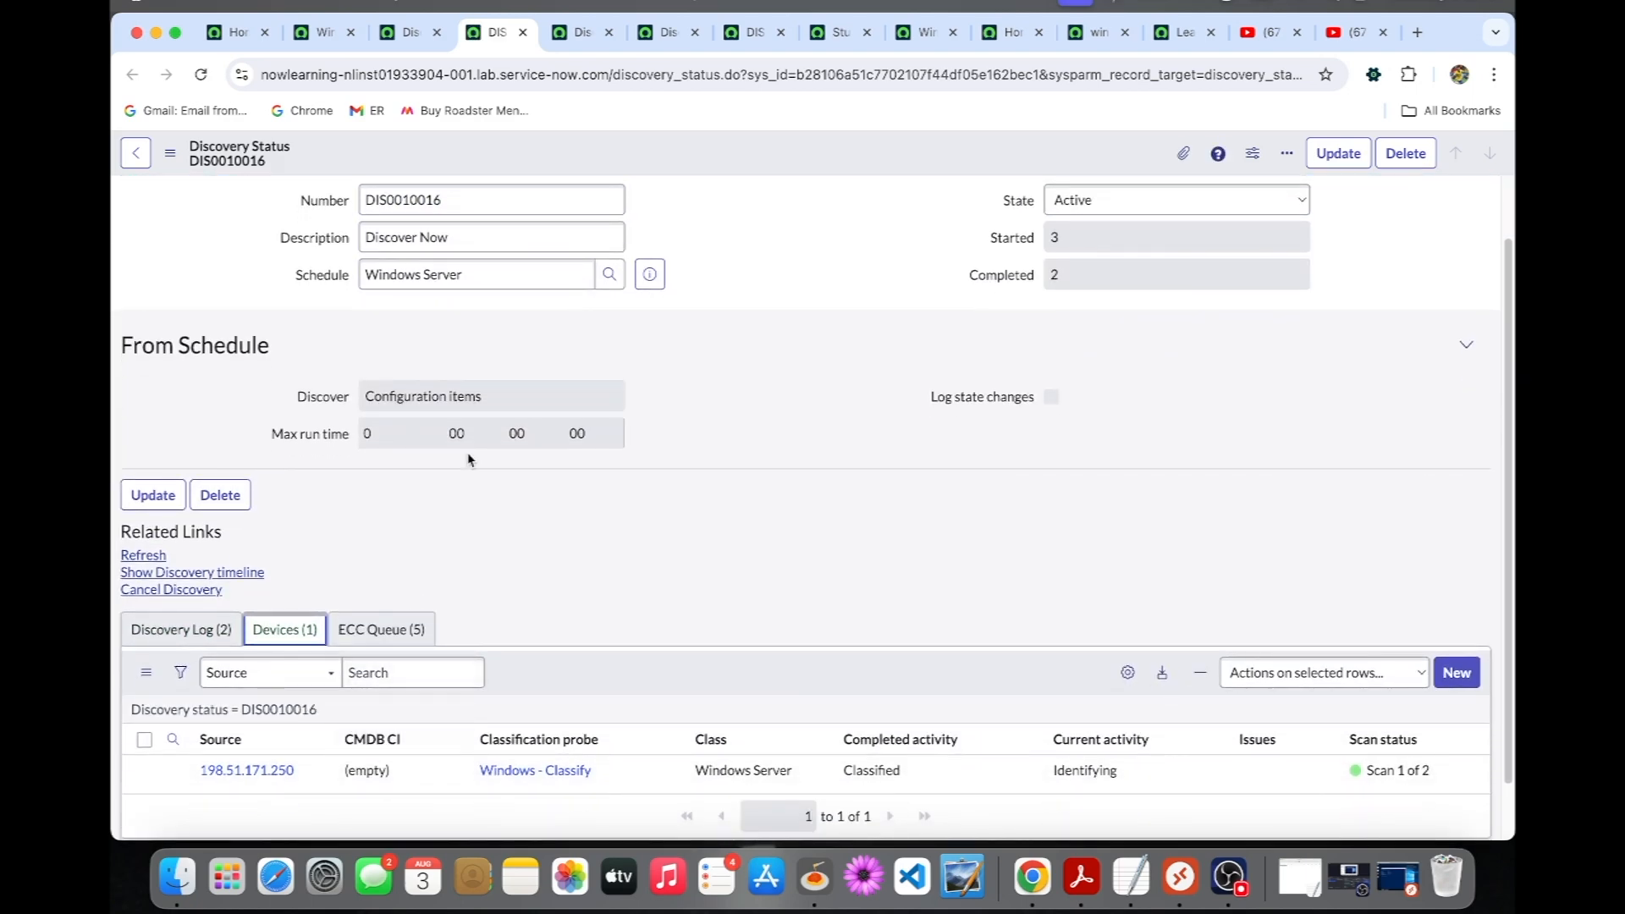
scroll(470, 459, up, 2)
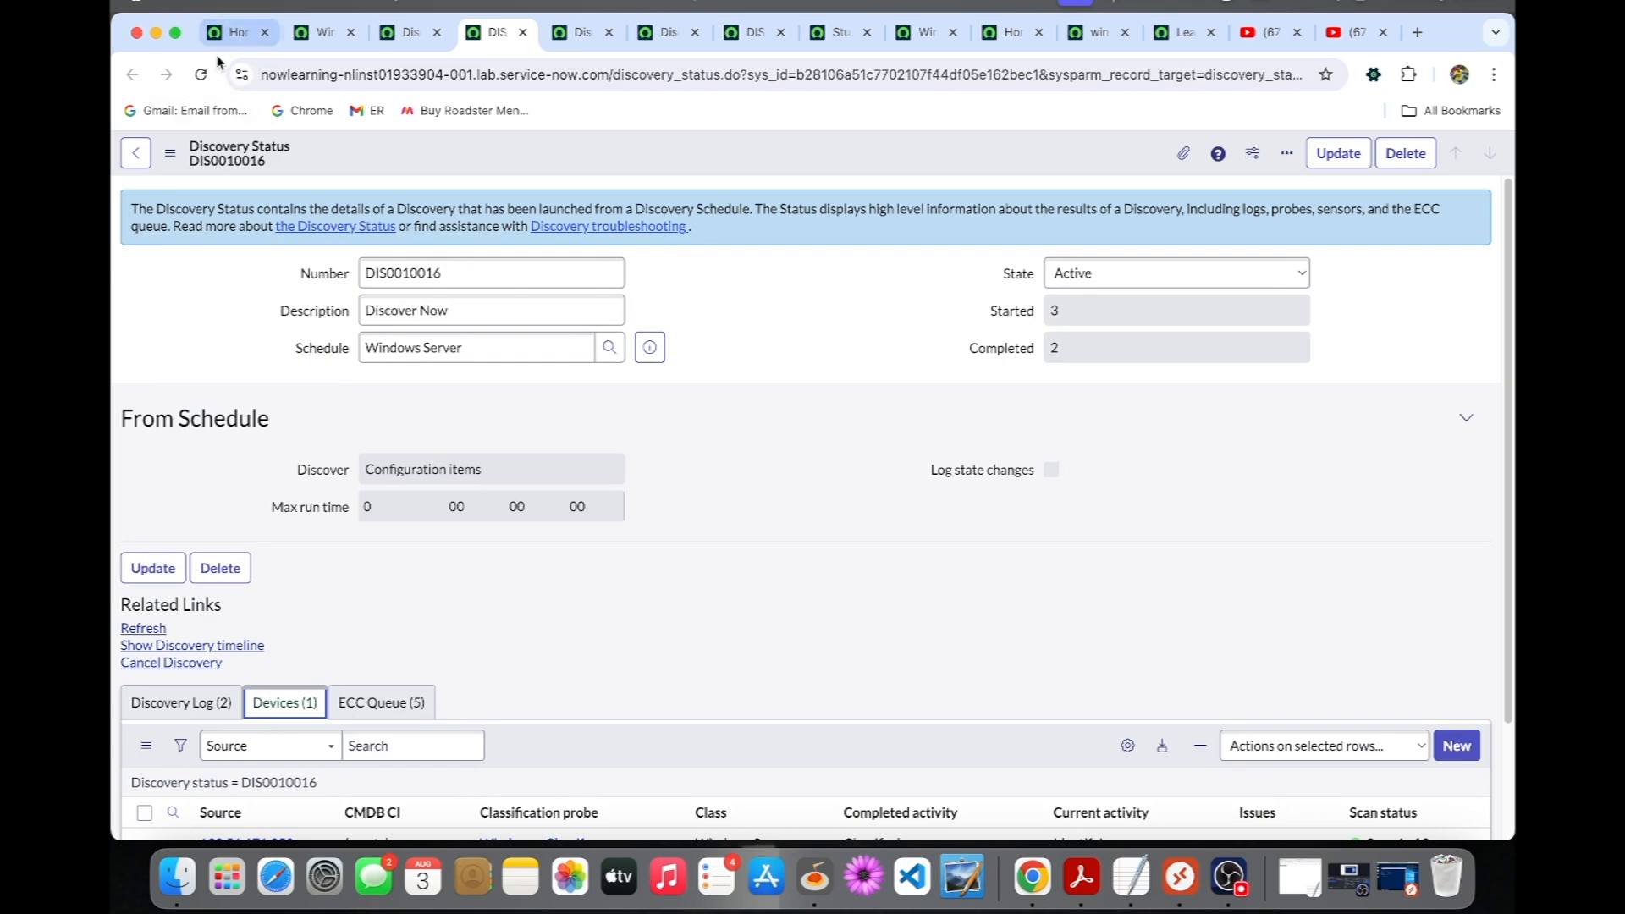
click(200, 74)
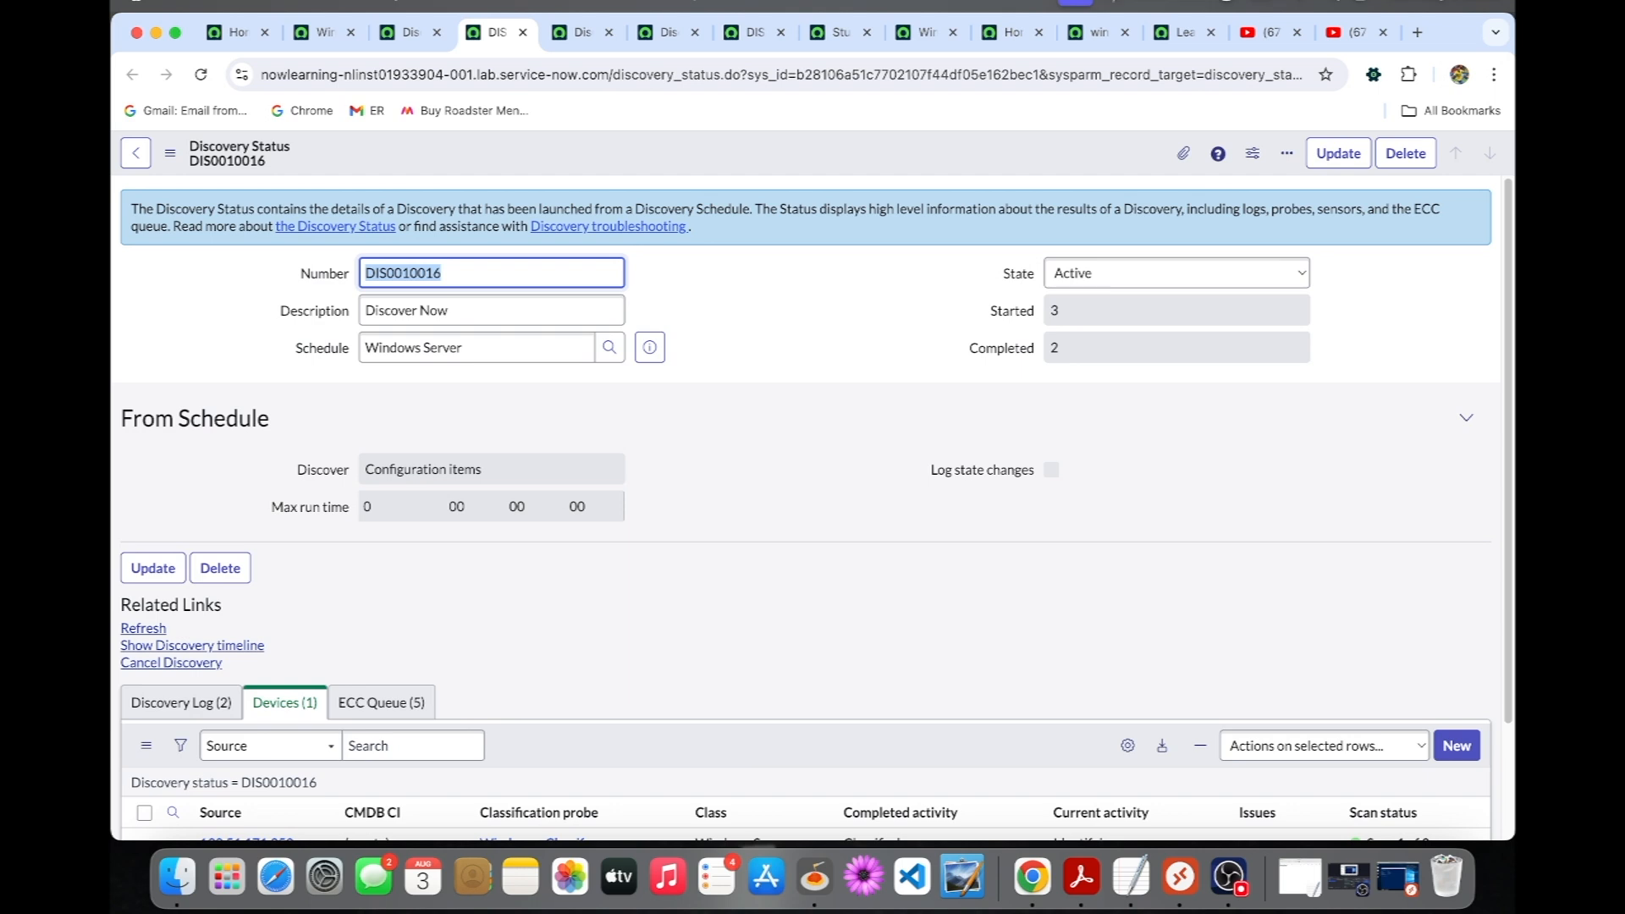
scroll(526, 464, down, 3)
scroll(476, 403, up, 3)
click(205, 77)
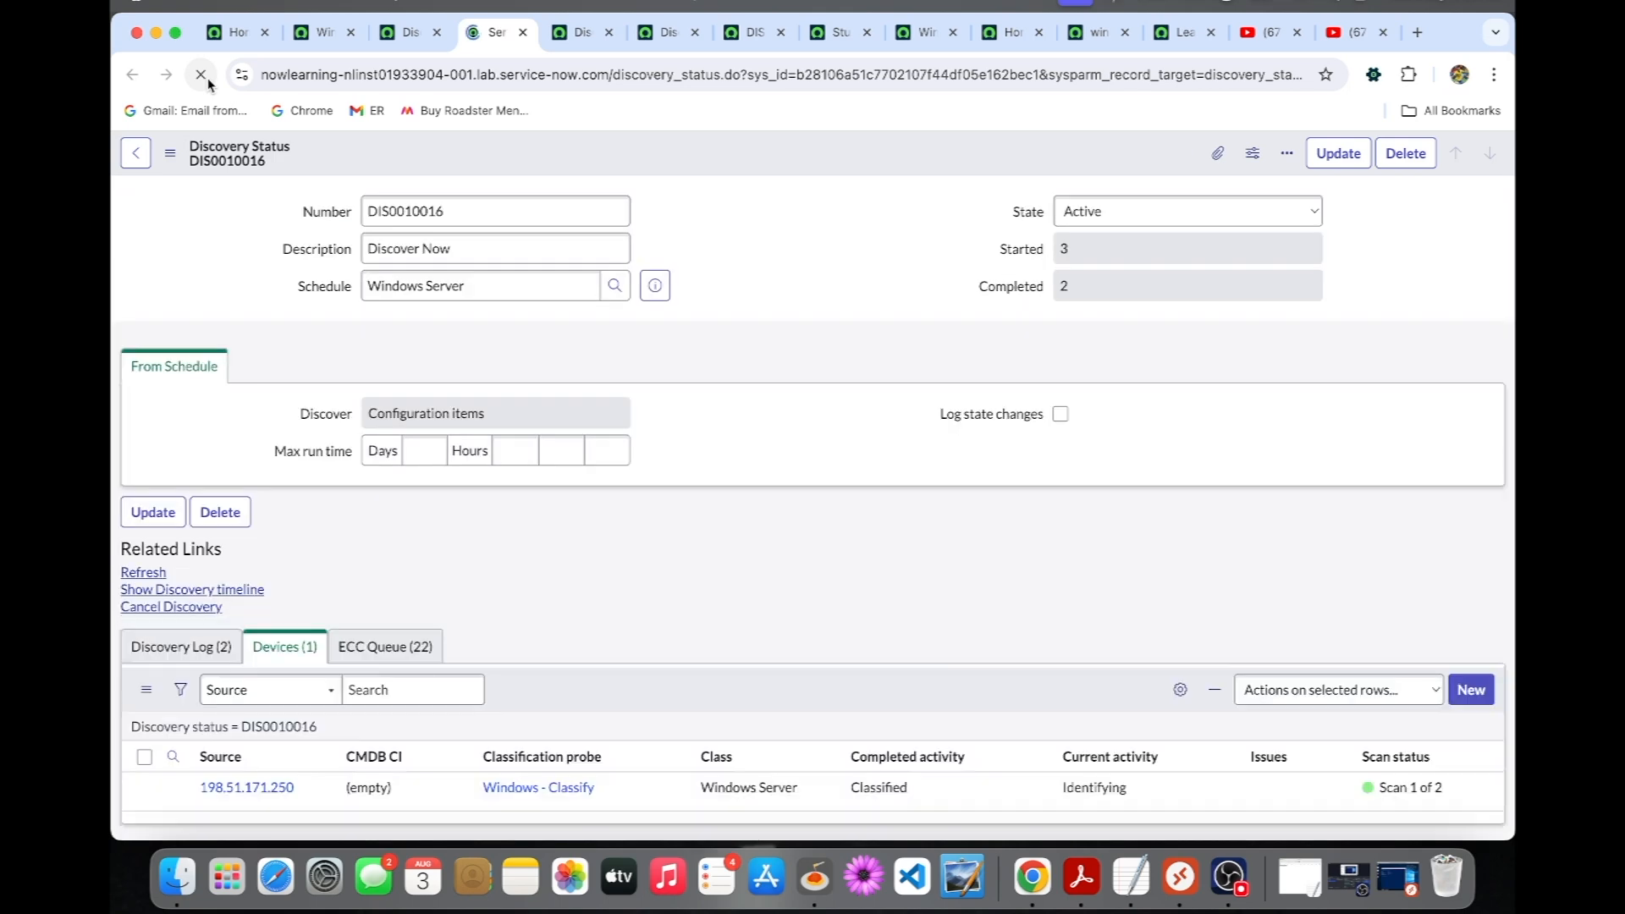
scroll(266, 317, down, 2)
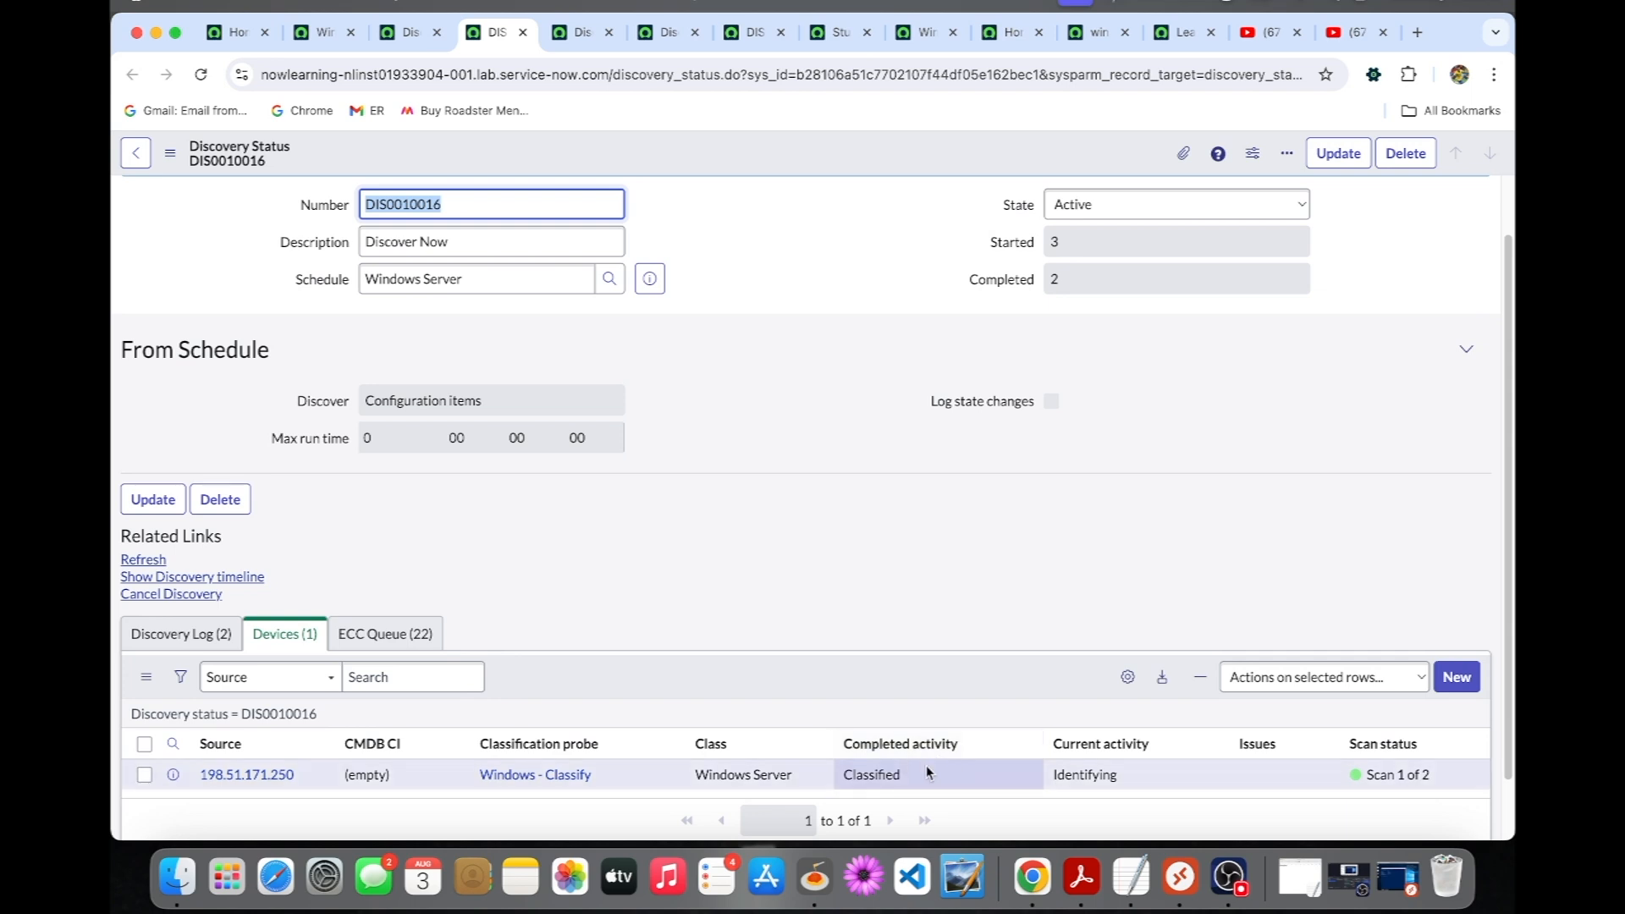
scroll(390, 672, up, 2)
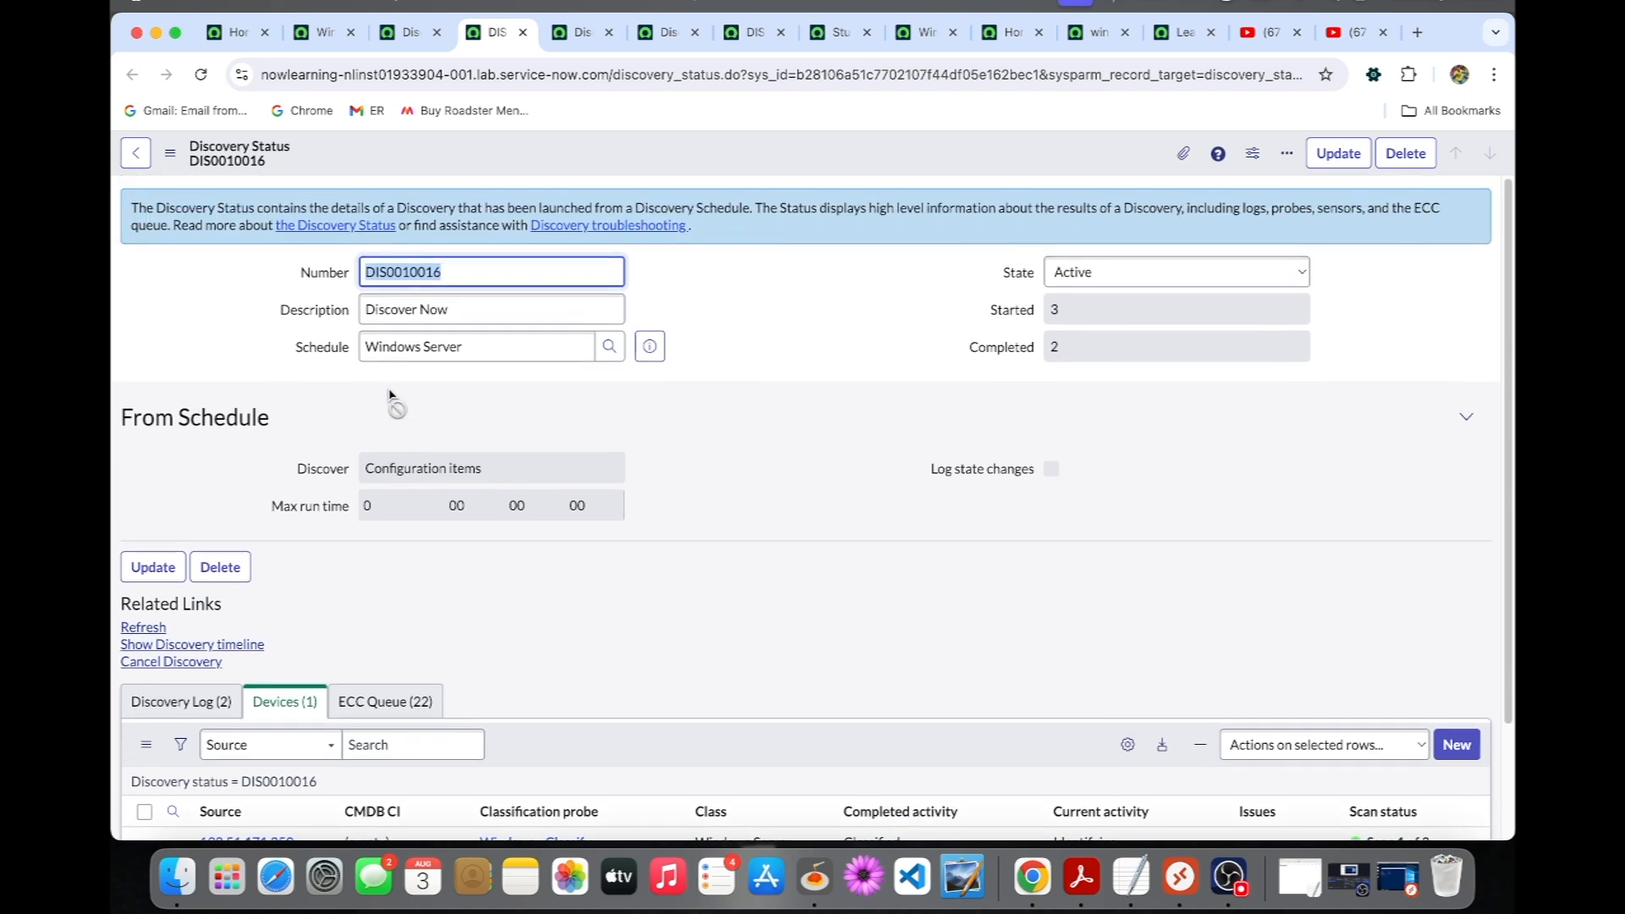
click(426, 711)
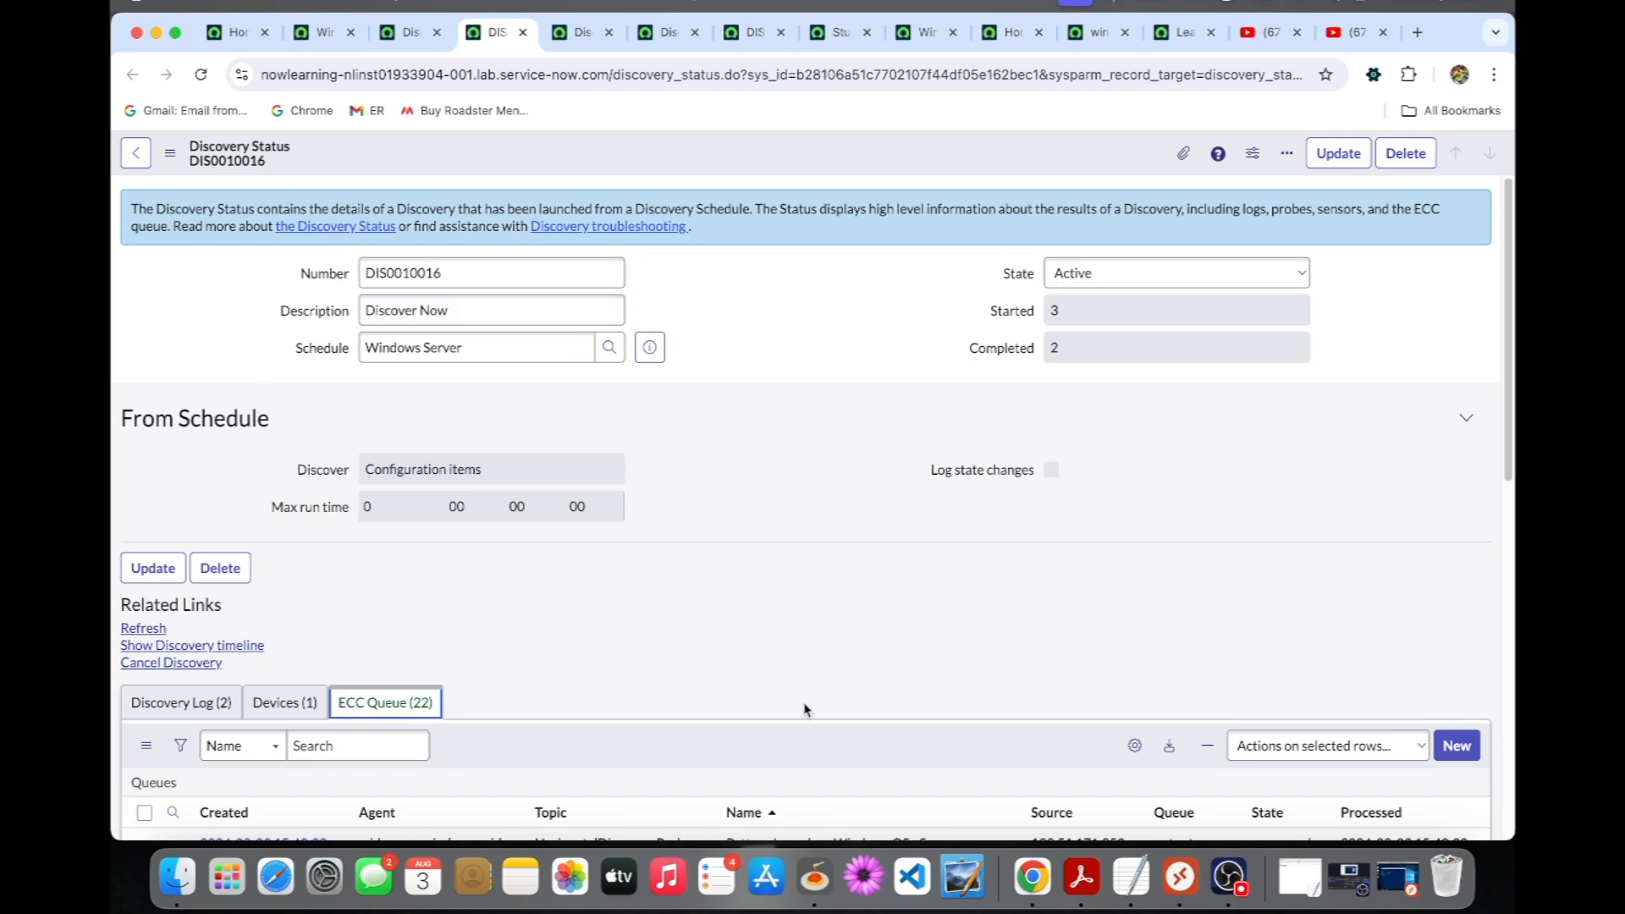
click(1180, 877)
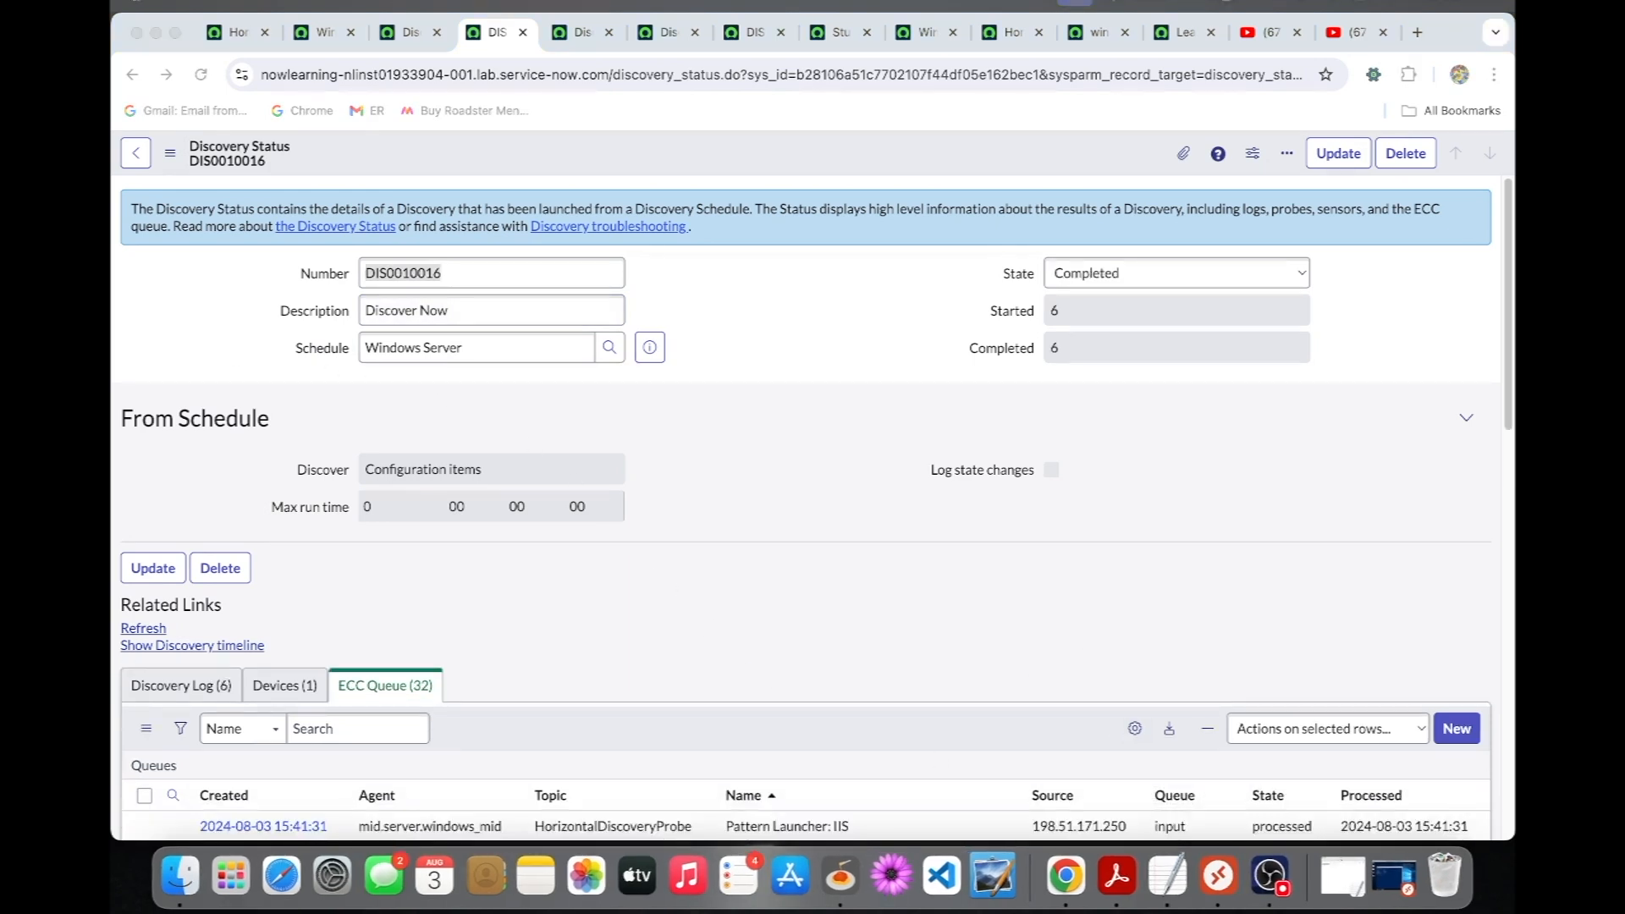
- Review the discovery run's final results in its Devices list, ECC Queue and Discovery Log
click(286, 667)
click(285, 685)
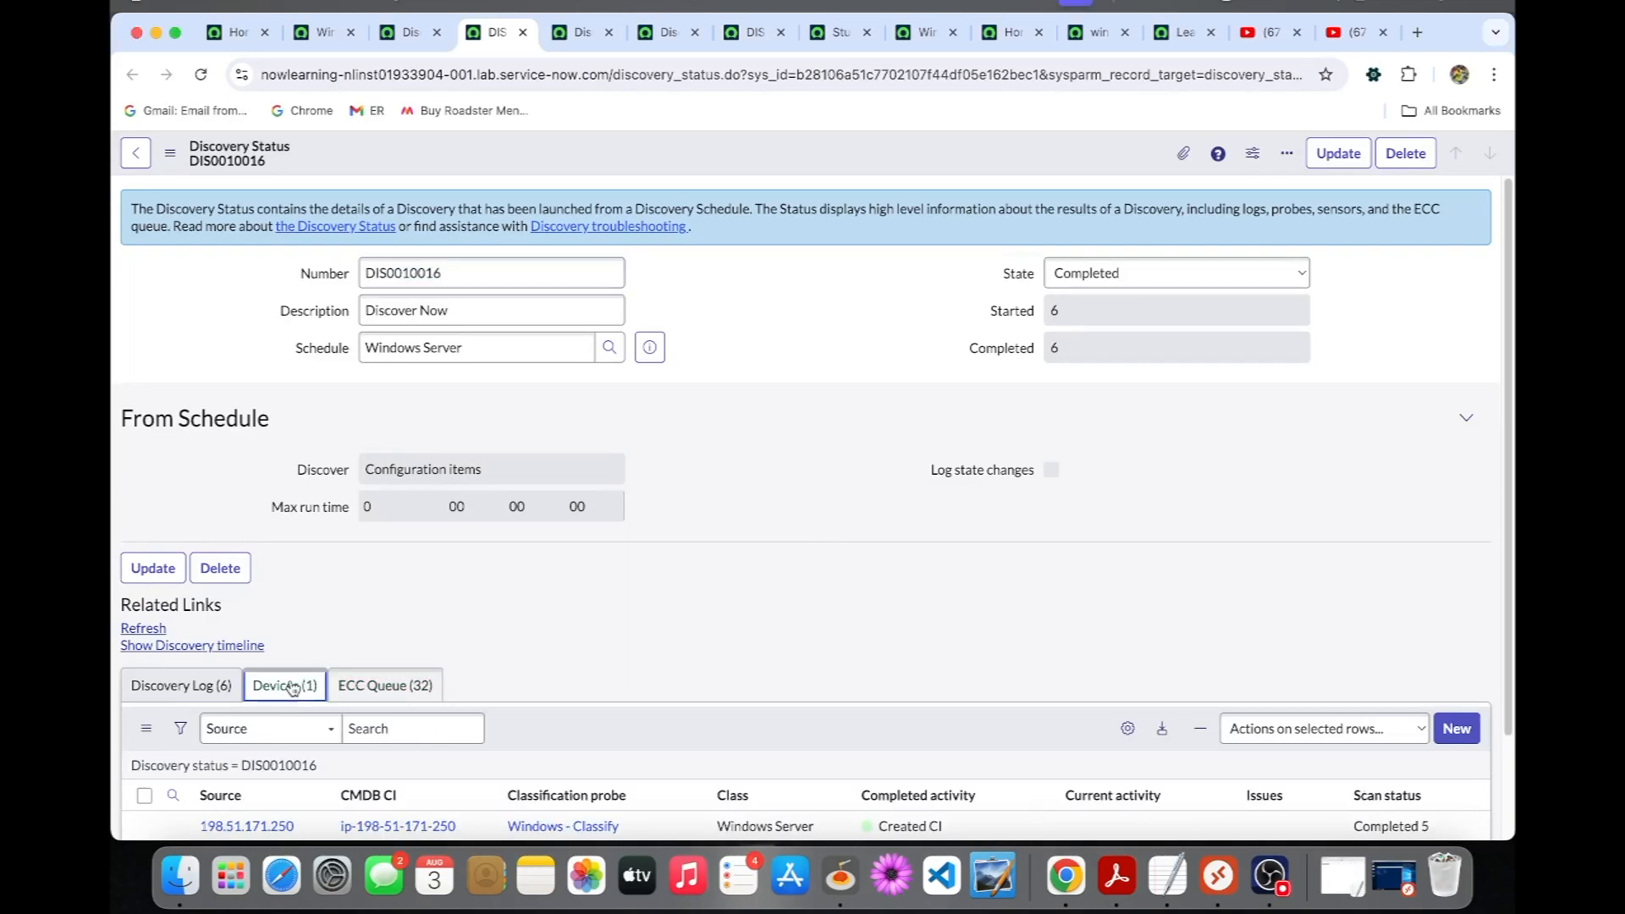
scroll(342, 628, down, 1)
scroll(342, 627, down, 2)
scroll(601, 457, up, 3)
scroll(592, 593, down, 1)
click(425, 656)
click(182, 656)
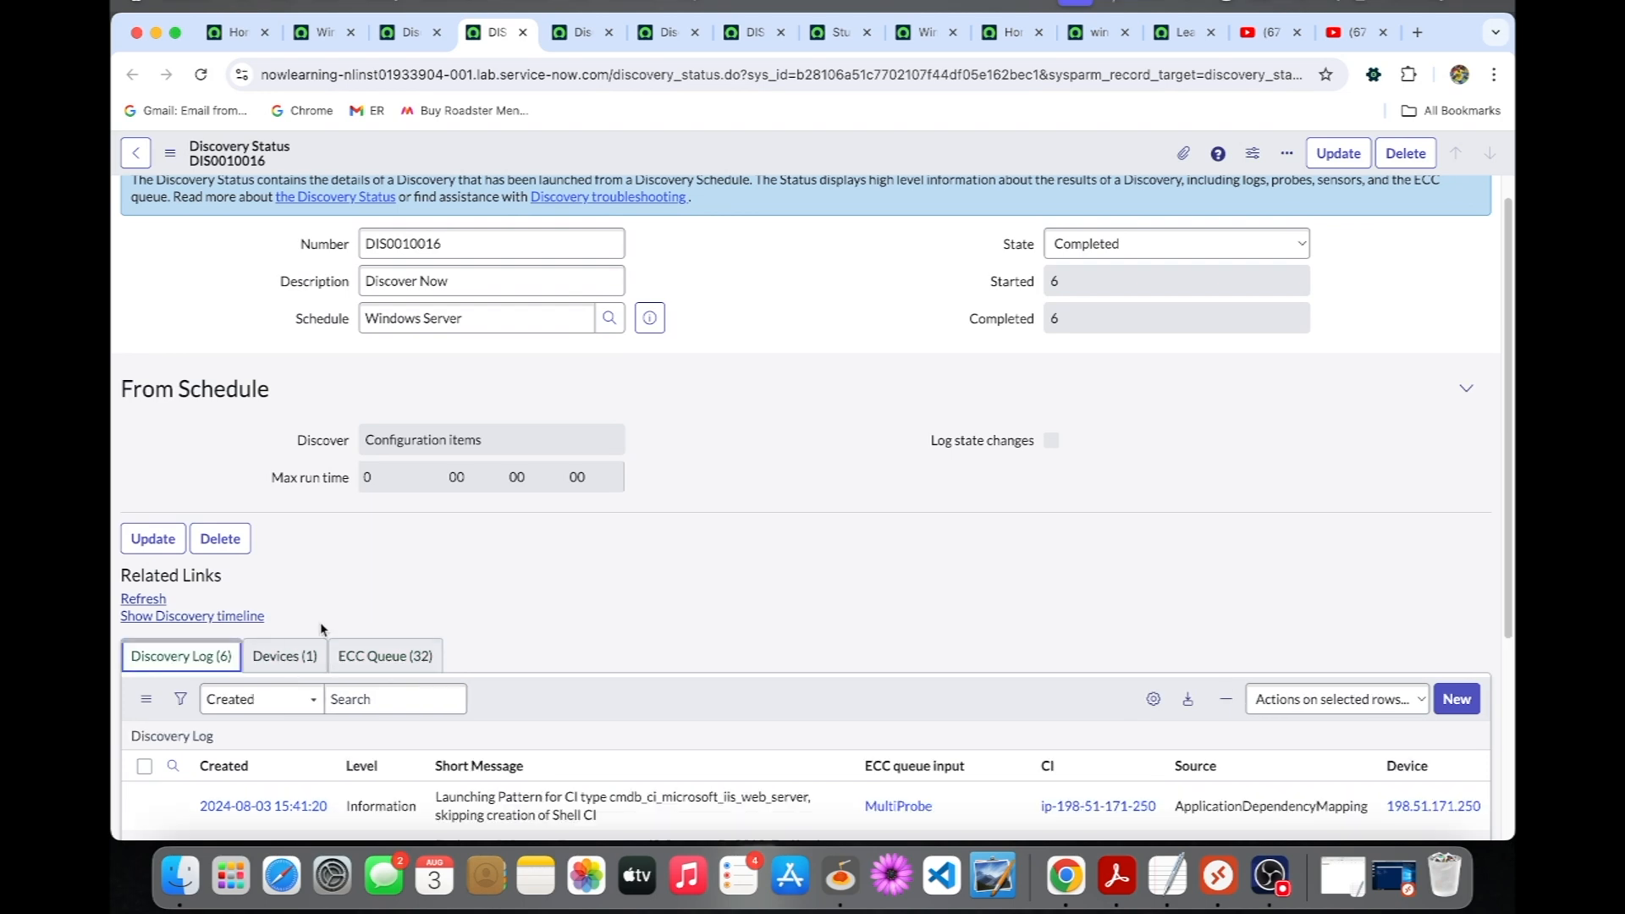
- Return to the instance's main home page, open the Discovery application's Home module in a separate browser tab, and switch to it
scroll(322, 628, down, 3)
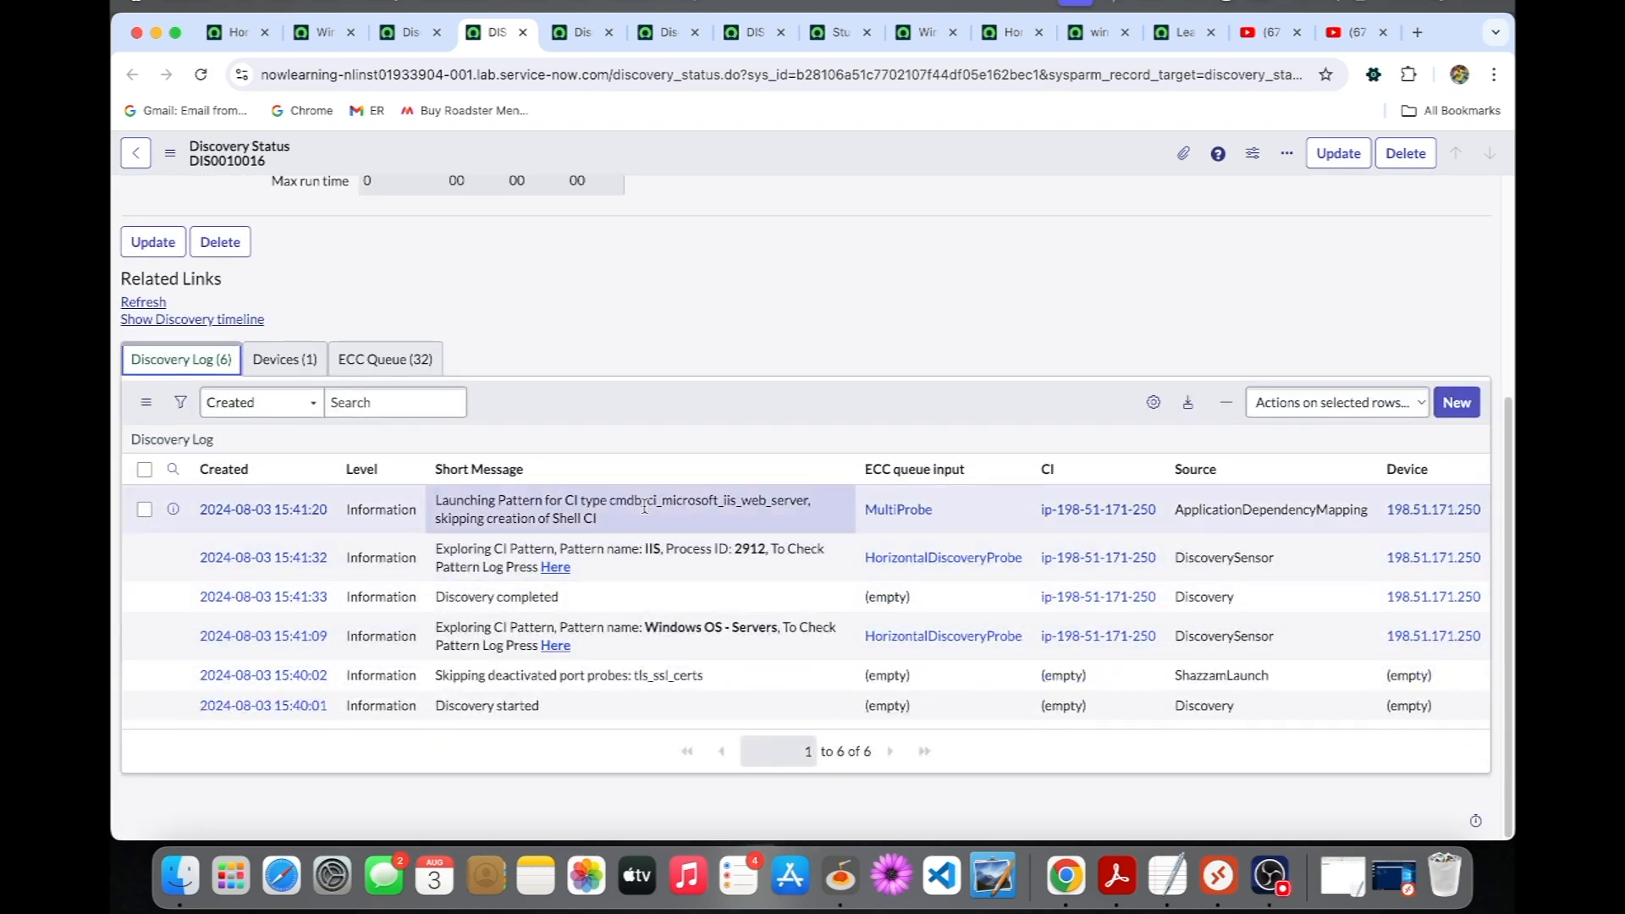
click(409, 32)
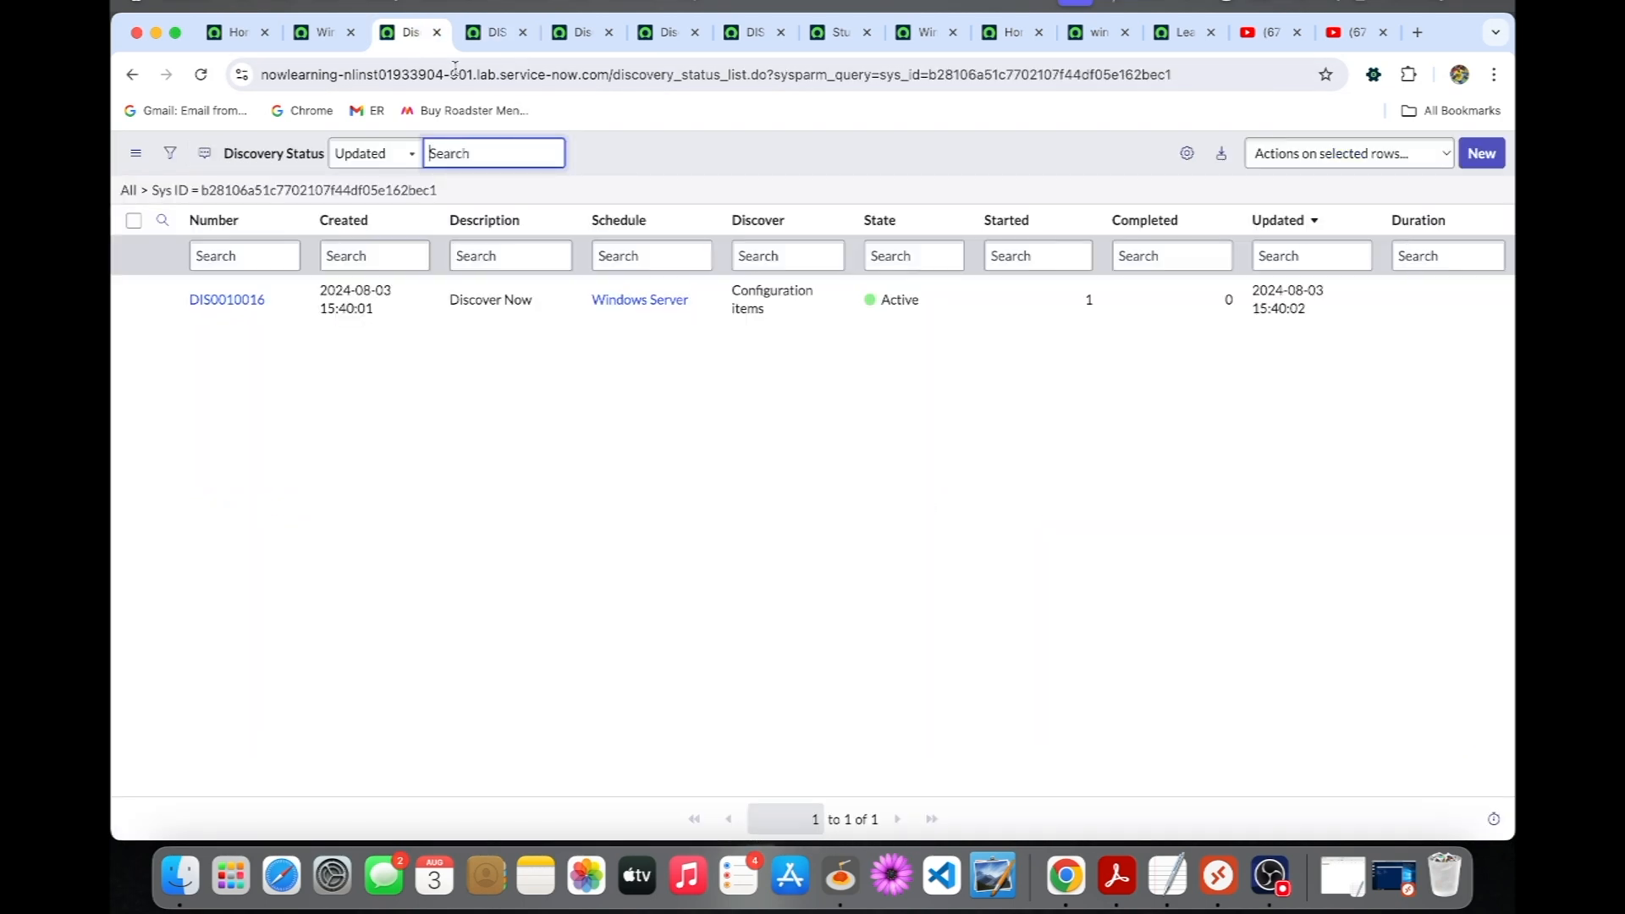
click(665, 33)
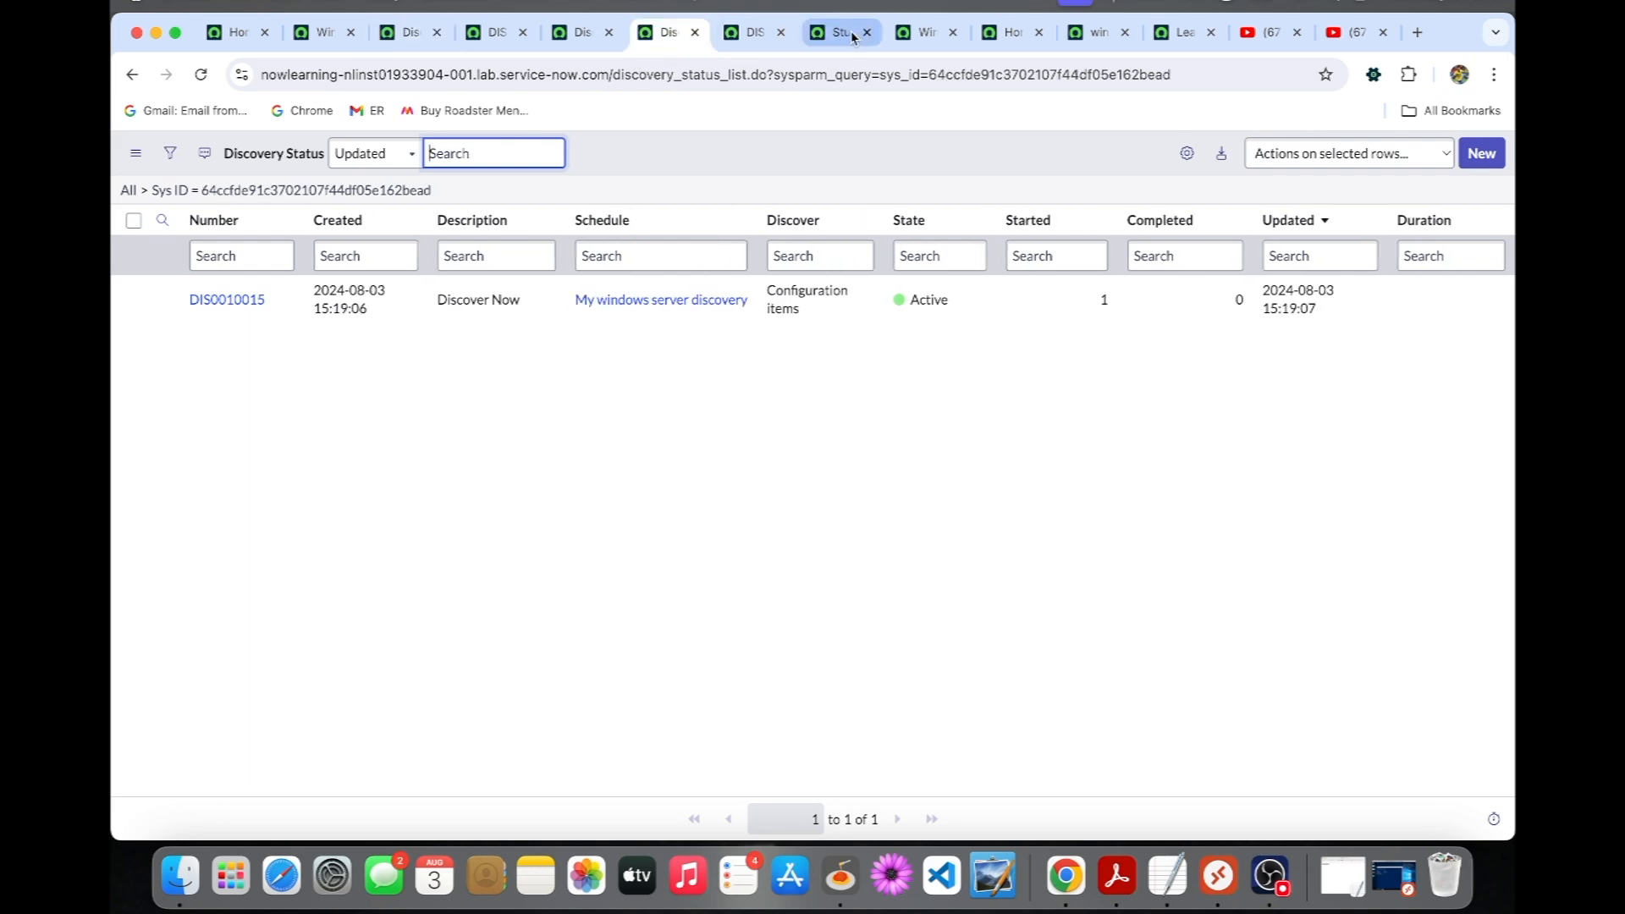
click(925, 34)
click(236, 32)
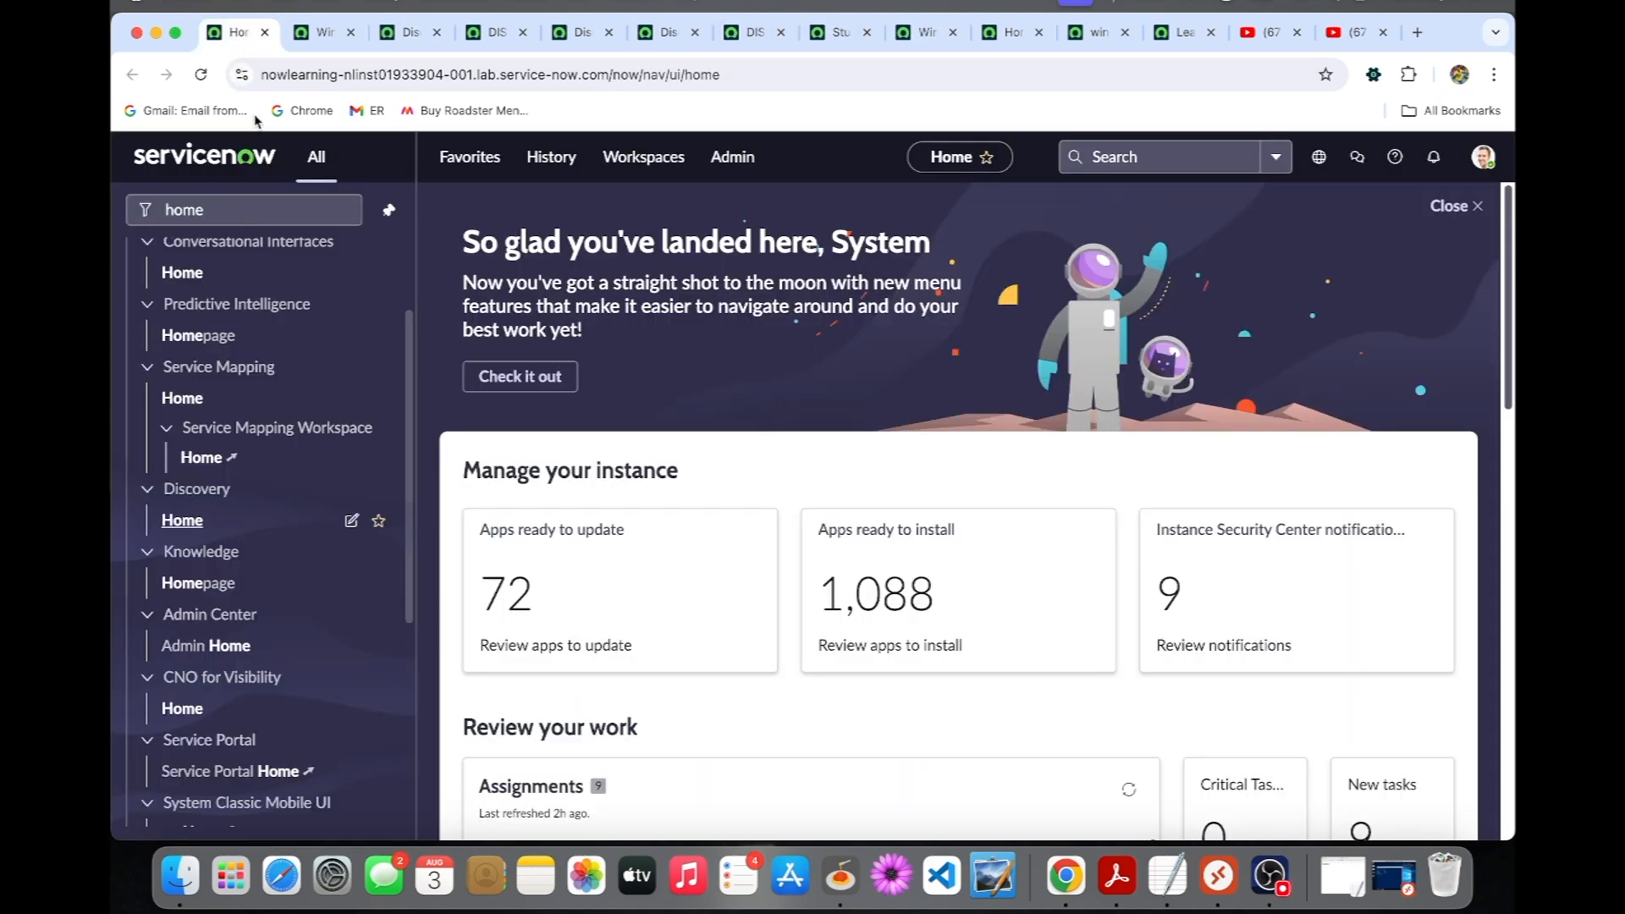
scroll(232, 332, up, 2)
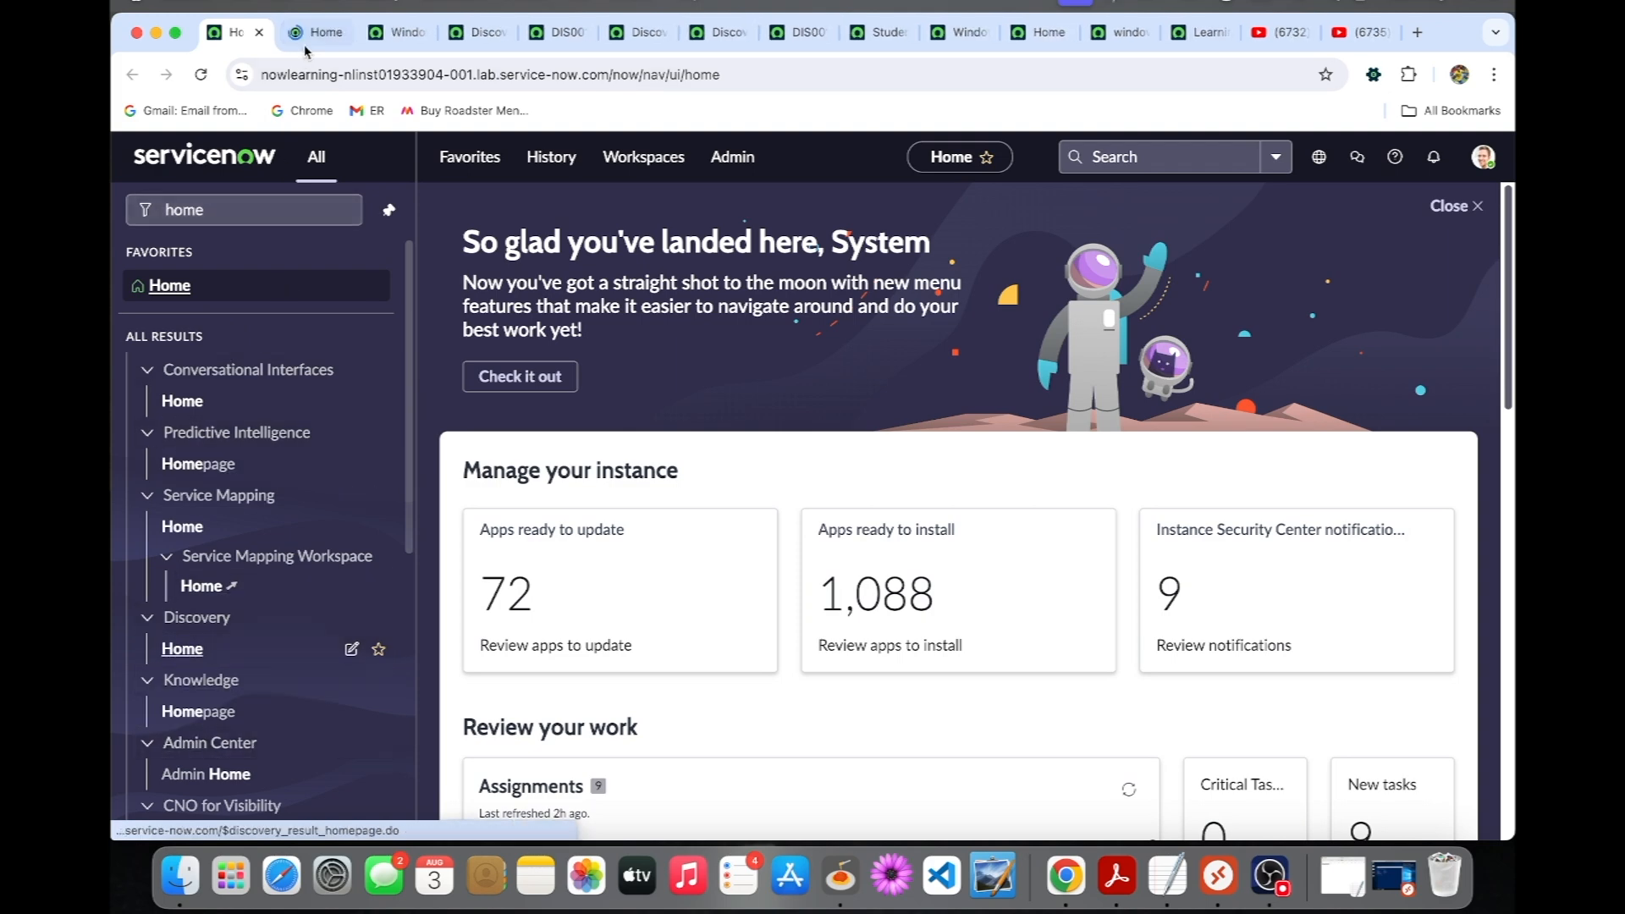
click(182, 649)
click(390, 34)
click(313, 32)
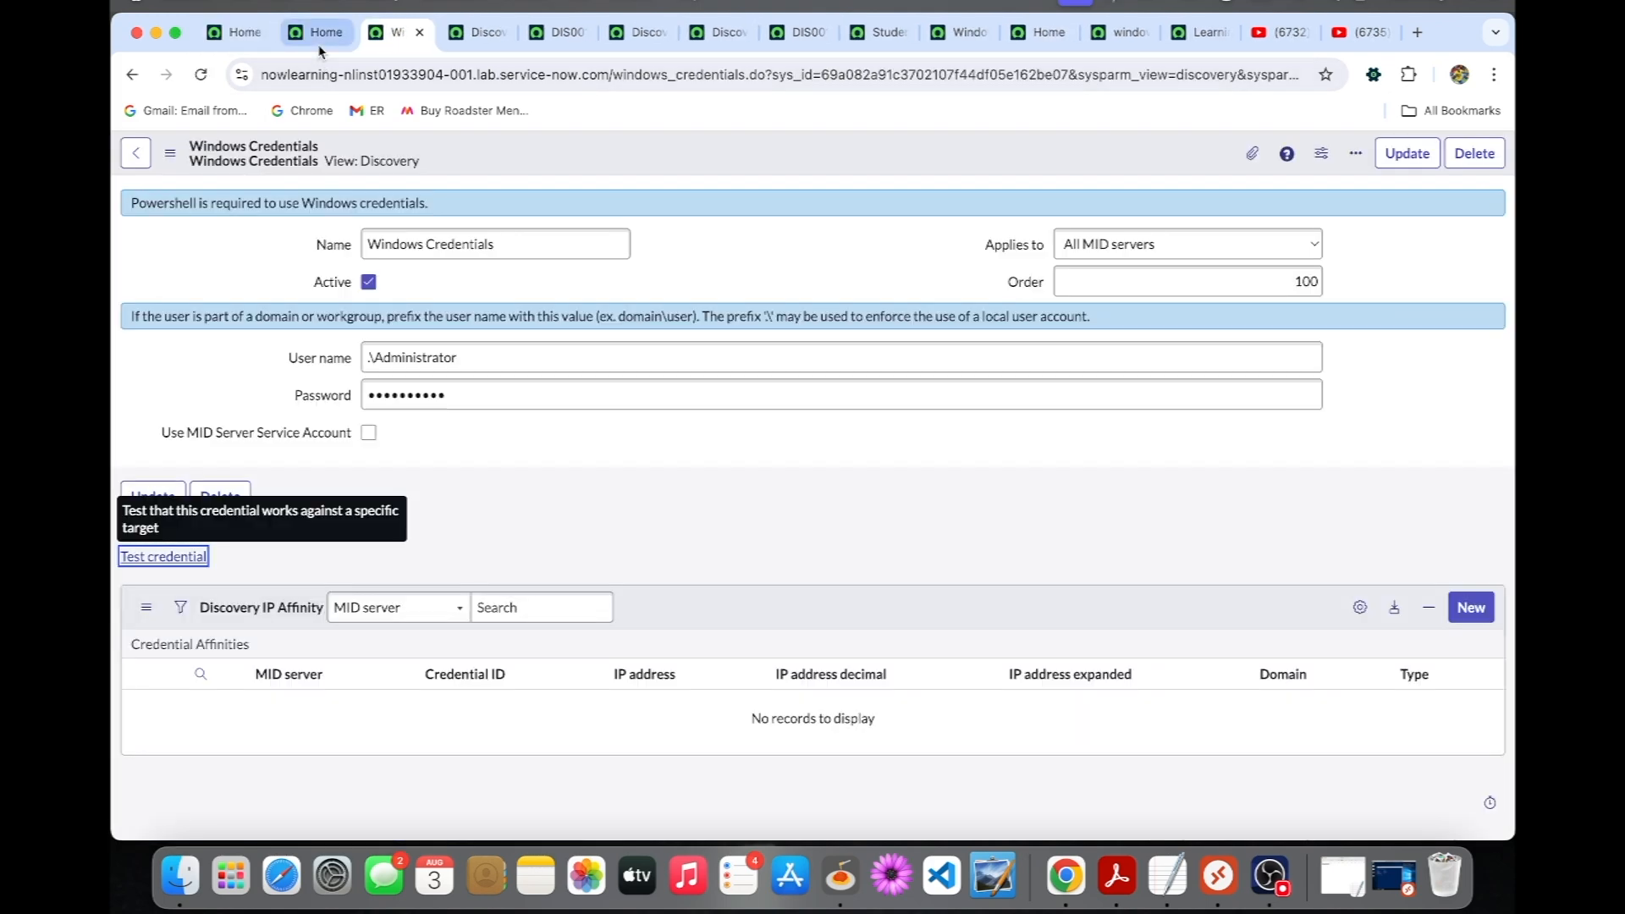